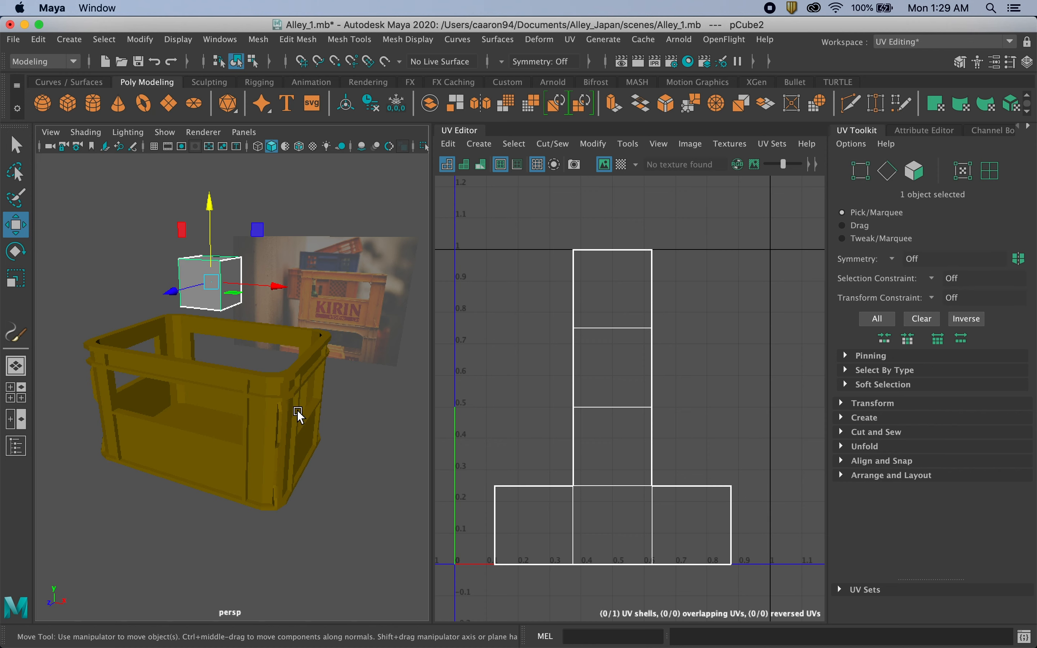
Step: Delete the top and adjoining faces of the small cube above the crate
{"action": "left_click_drag", "start_coordinate": [259, 430], "coordinate": [224, 313], "text": "alt"}
{"action": "right_click_drag", "start_coordinate": [224, 313], "coordinate": [223, 278]}
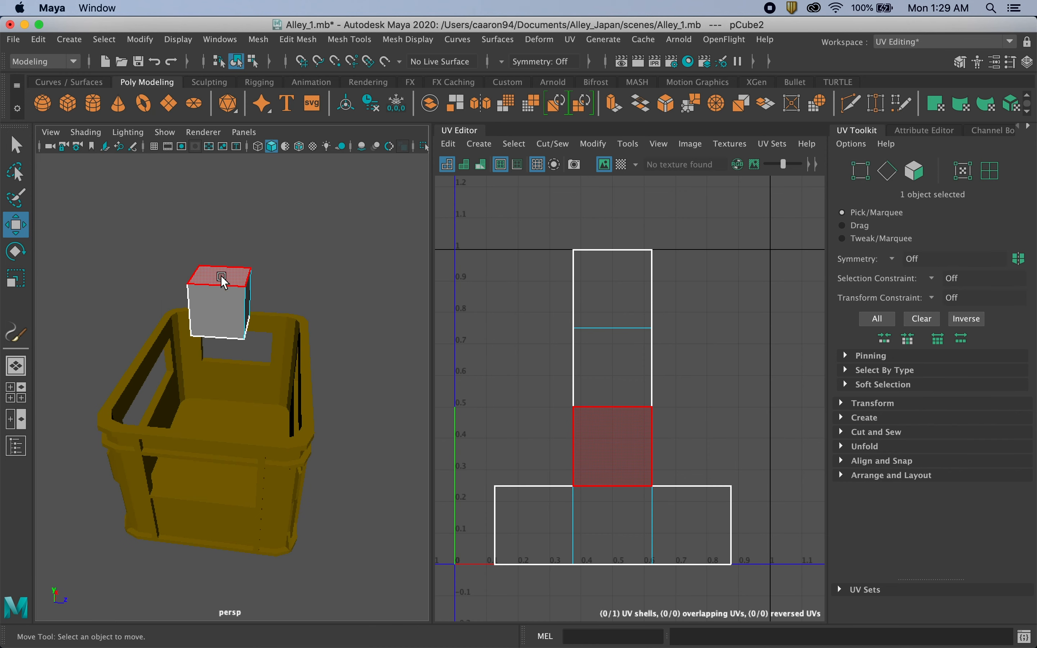
{"action": "left_click", "coordinate": [223, 278]}
{"action": "left_click", "coordinate": [220, 306], "text": "shift"}
{"action": "left_click_drag", "start_coordinate": [222, 349], "coordinate": [259, 419], "text": "alt"}
{"action": "key", "text": "Delete"}
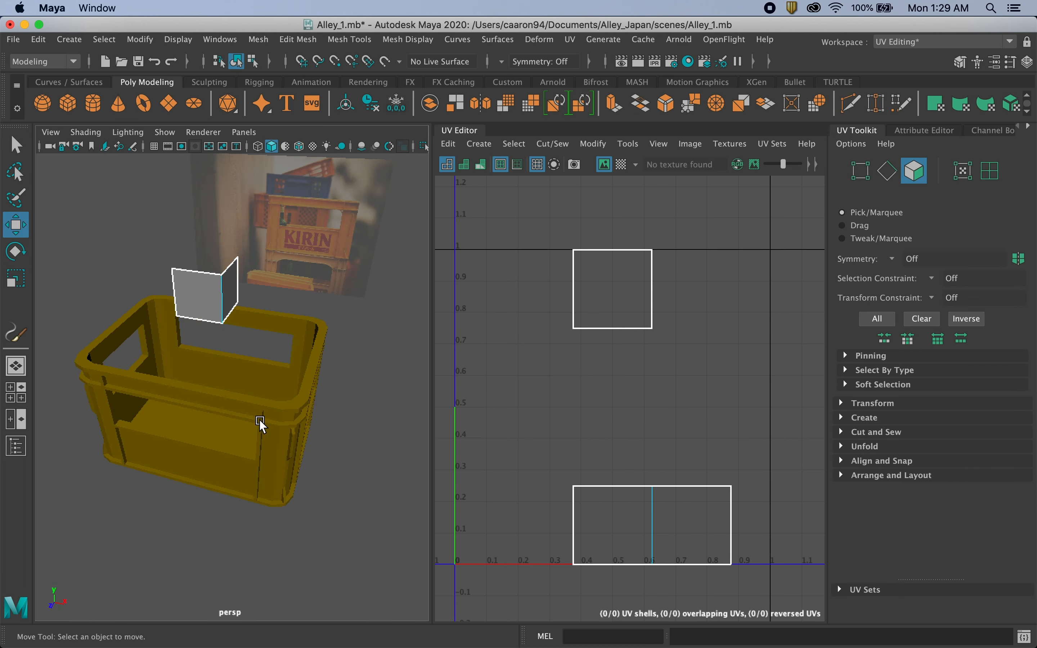
Step: Delete the small cube above the crate as a whole object
{"action": "left_click", "coordinate": [281, 480]}
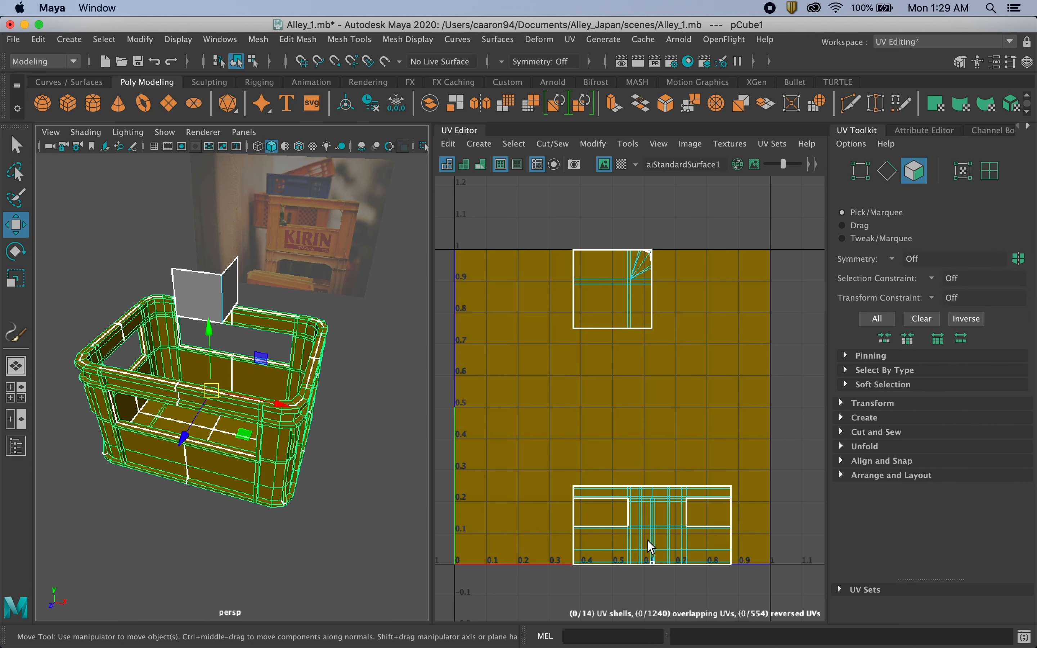
{"action": "left_click", "coordinate": [276, 449]}
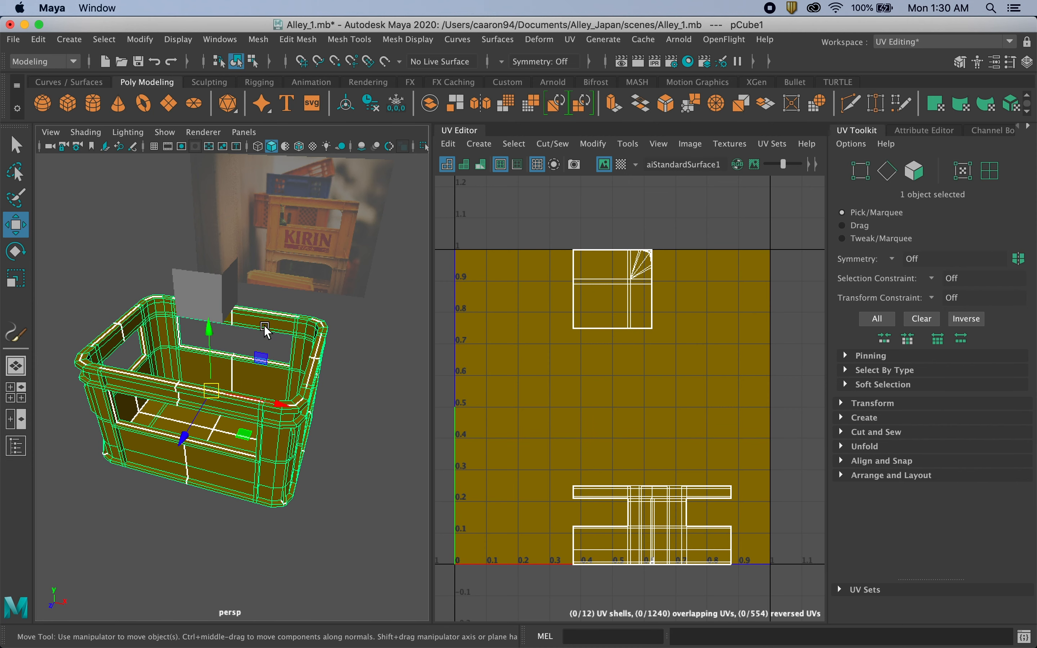
{"action": "left_click", "coordinate": [16, 144]}
{"action": "left_click", "coordinate": [195, 289]}
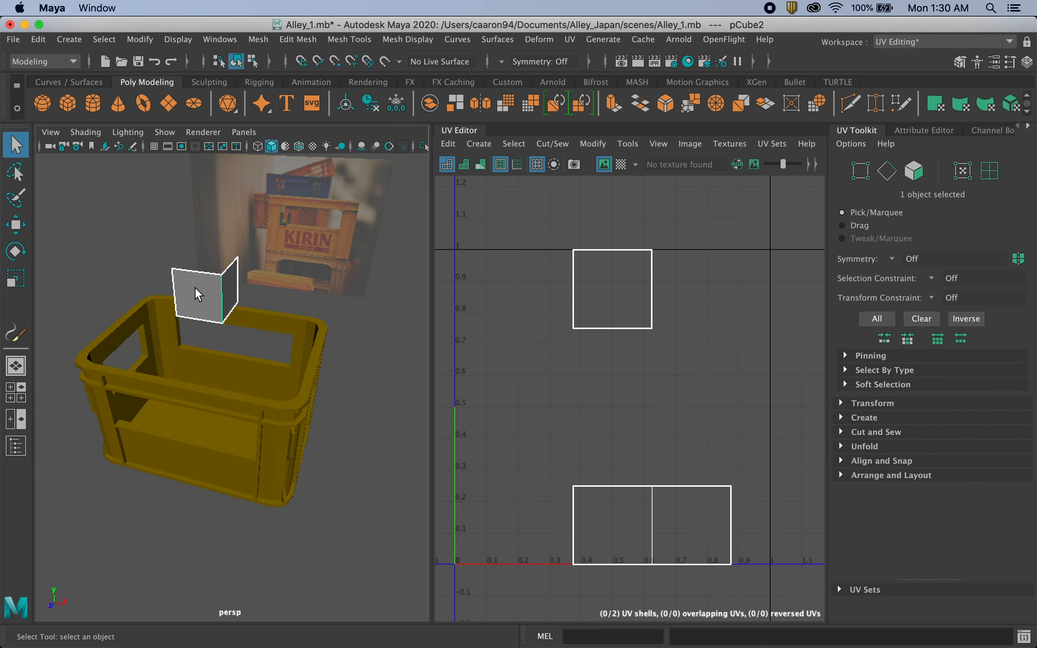
{"action": "key", "text": "Delete"}
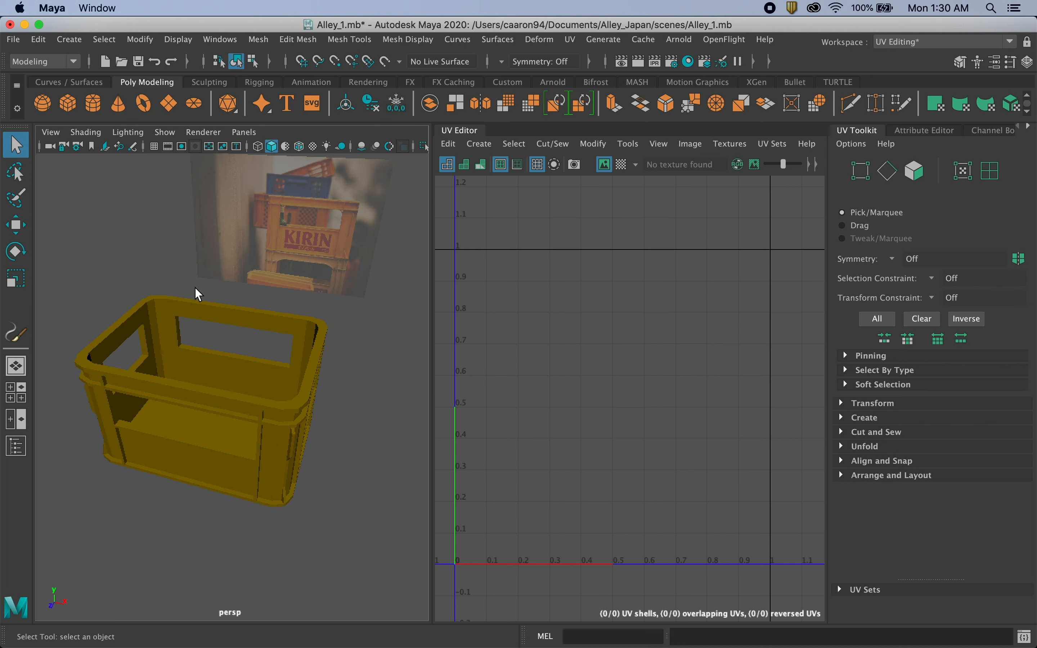
Step: Select the crate and delete all construction history in the scene
{"action": "left_click", "coordinate": [208, 380]}
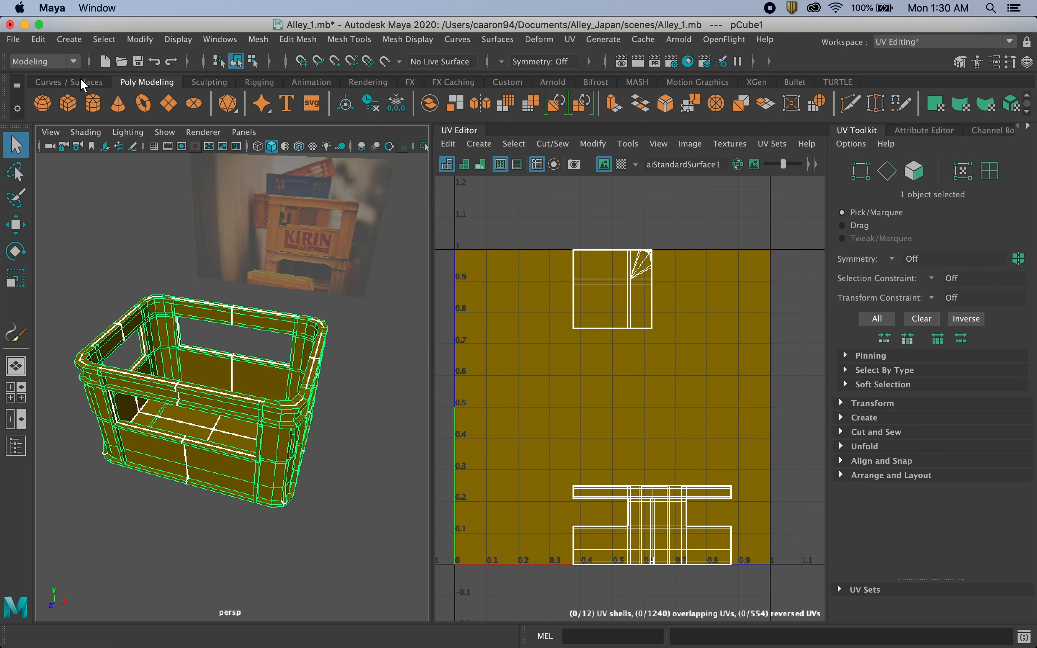
{"action": "left_click", "coordinate": [40, 40]}
{"action": "mouse_move", "coordinate": [64, 224]}
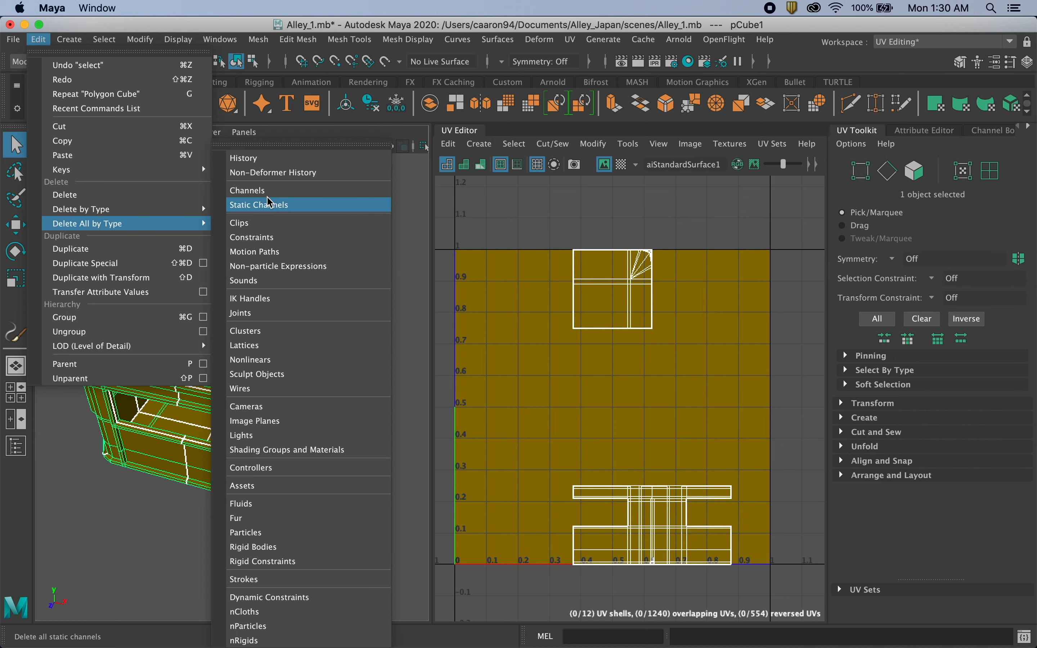
{"action": "left_click", "coordinate": [266, 161]}
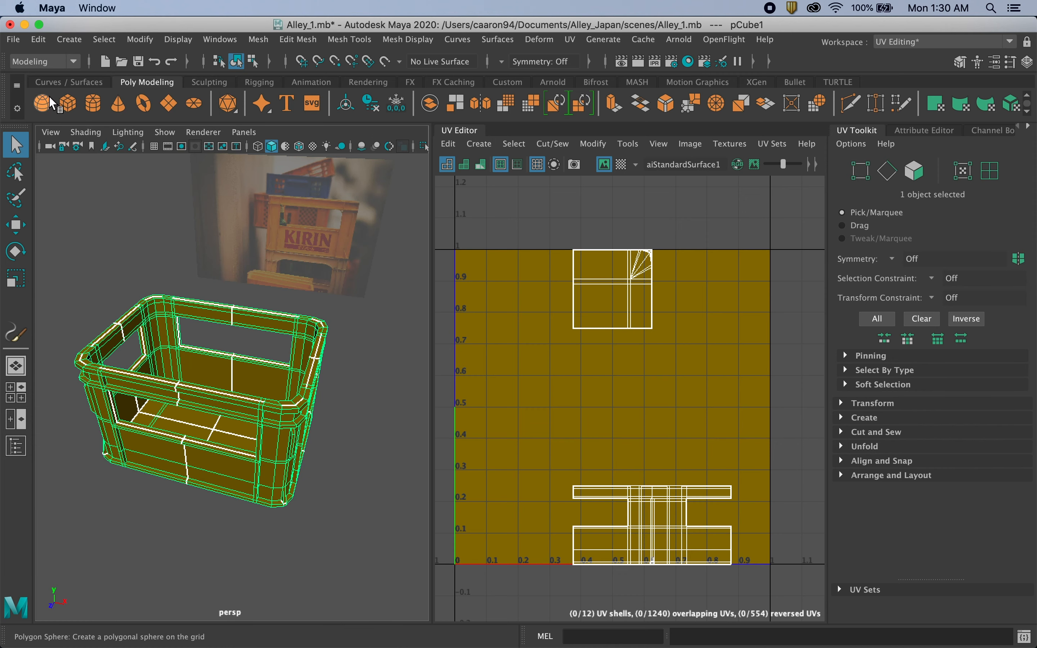
Step: Freeze the crate's transformations and show its channel values
{"action": "left_click", "coordinate": [42, 39]}
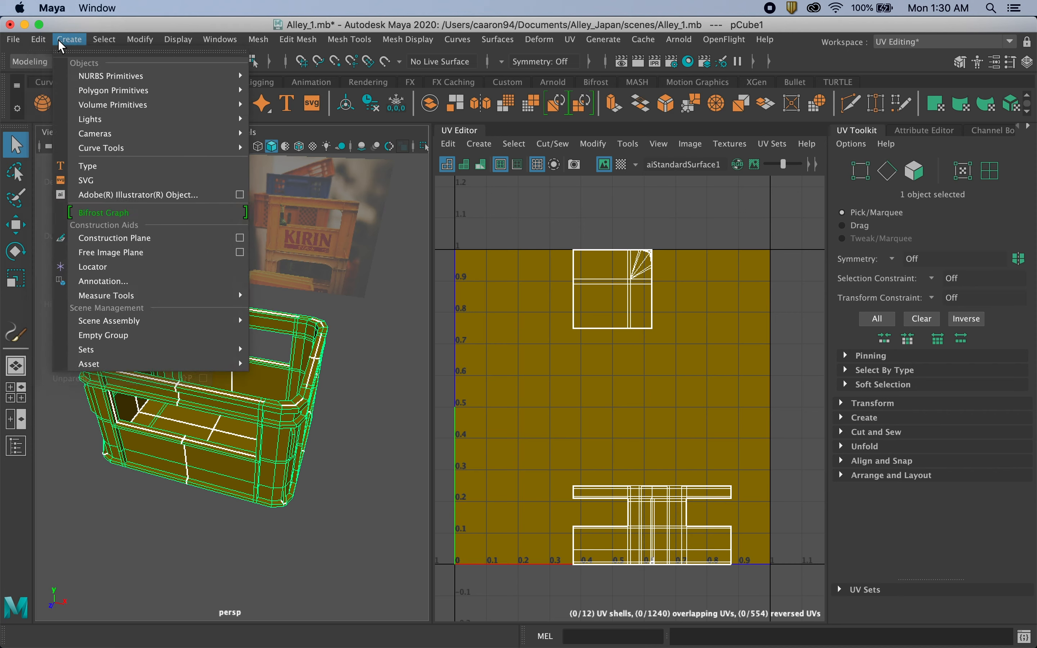
{"action": "mouse_move", "coordinate": [139, 41]}
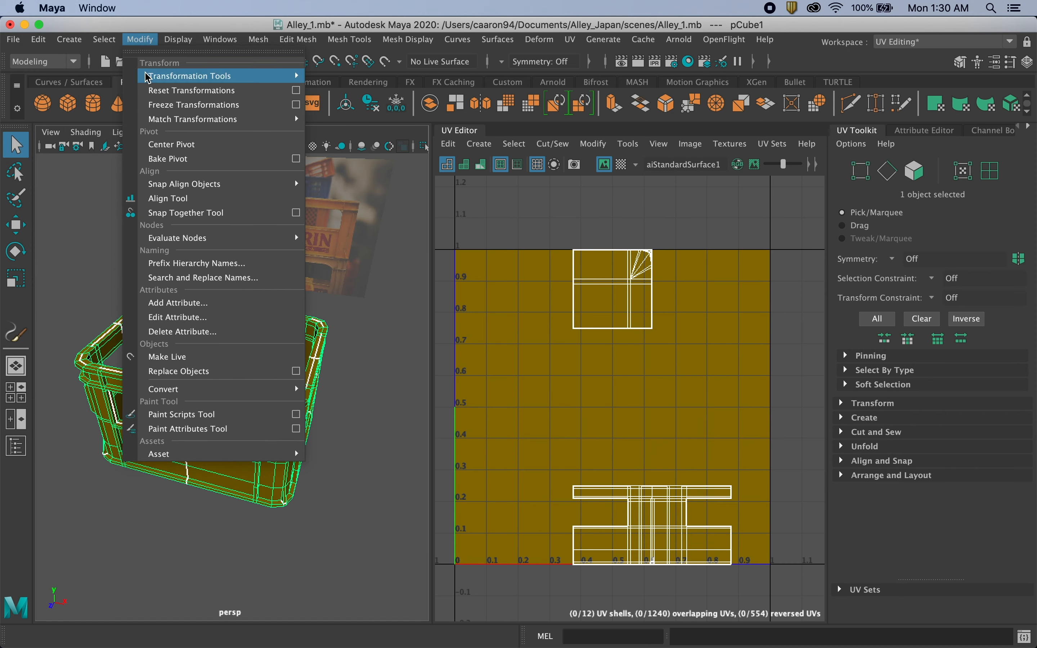
{"action": "left_click", "coordinate": [193, 108]}
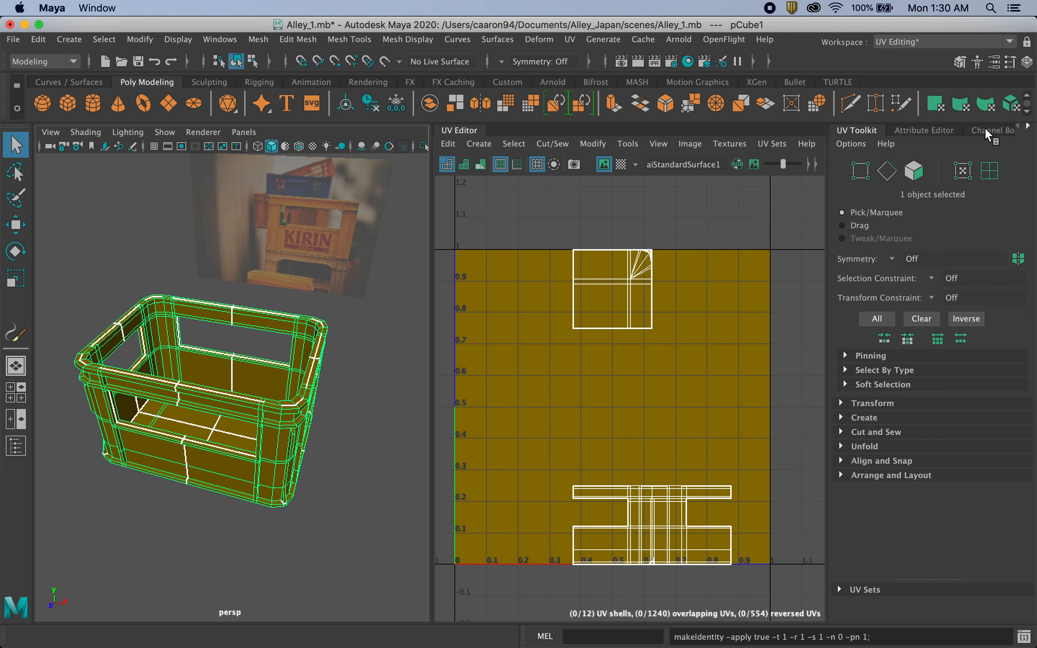
{"action": "left_click", "coordinate": [999, 130]}
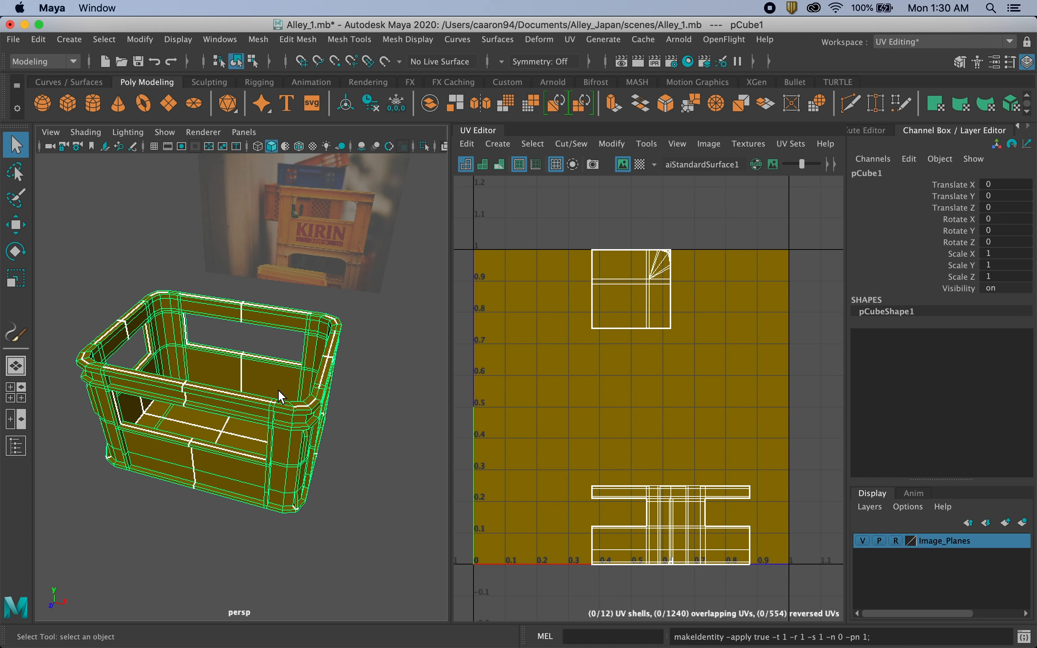
Step: Move two of the stacked side-wall UV shells up out of the stack, one to its left and one to its right
{"action": "left_click_drag", "start_coordinate": [279, 391], "coordinate": [237, 330], "text": "alt"}
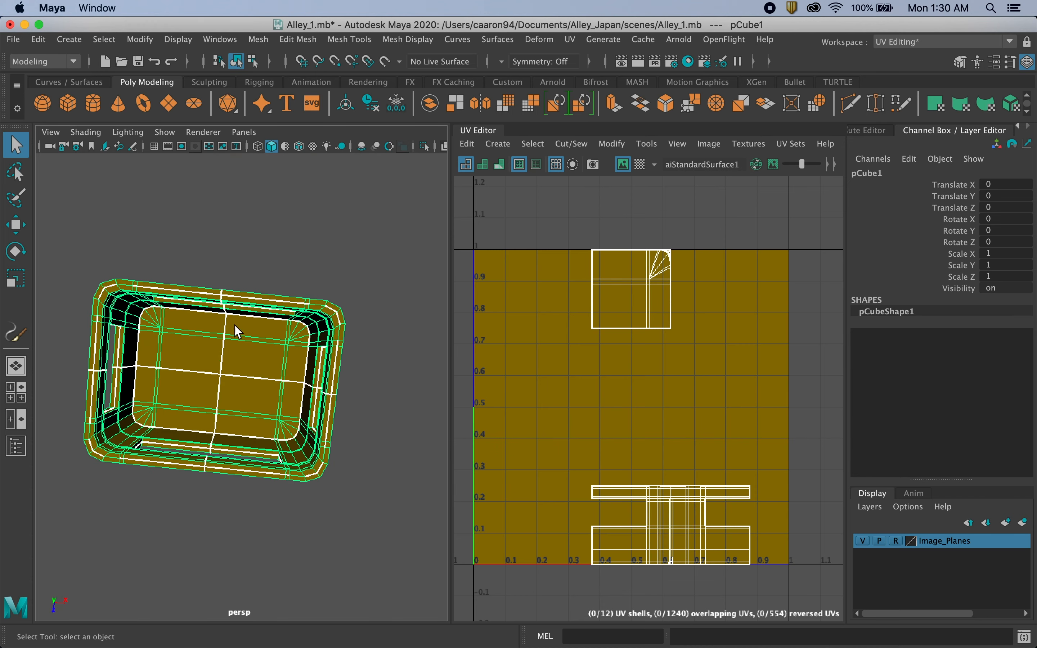
{"action": "left_click_drag", "start_coordinate": [195, 371], "coordinate": [428, 427], "text": "alt"}
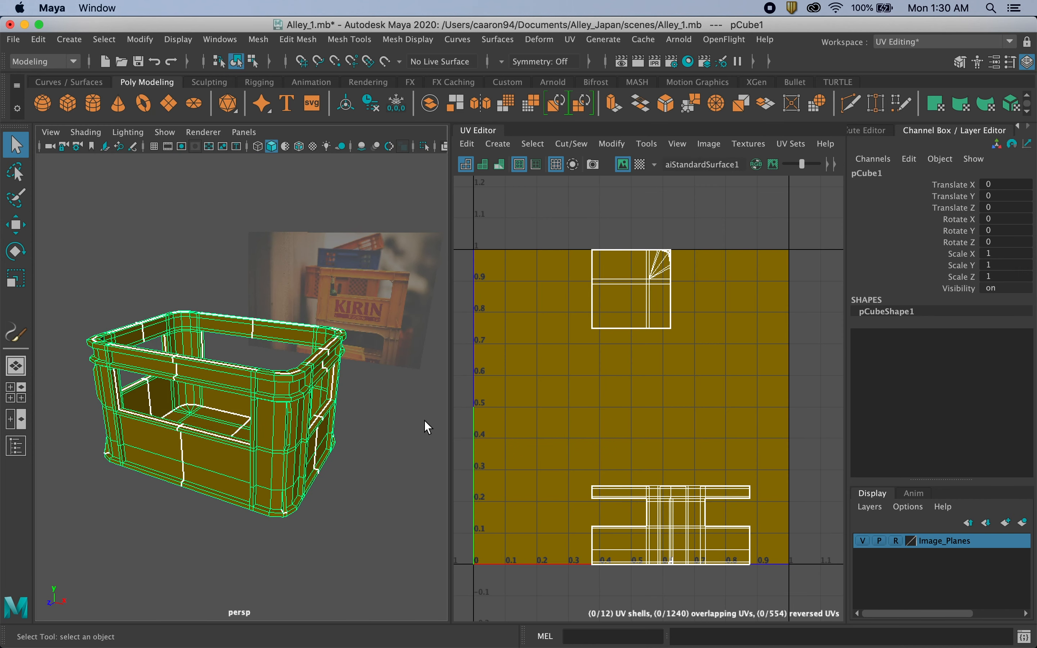
{"action": "right_click_drag", "start_coordinate": [671, 434], "coordinate": [669, 471]}
{"action": "left_click", "coordinate": [619, 492]}
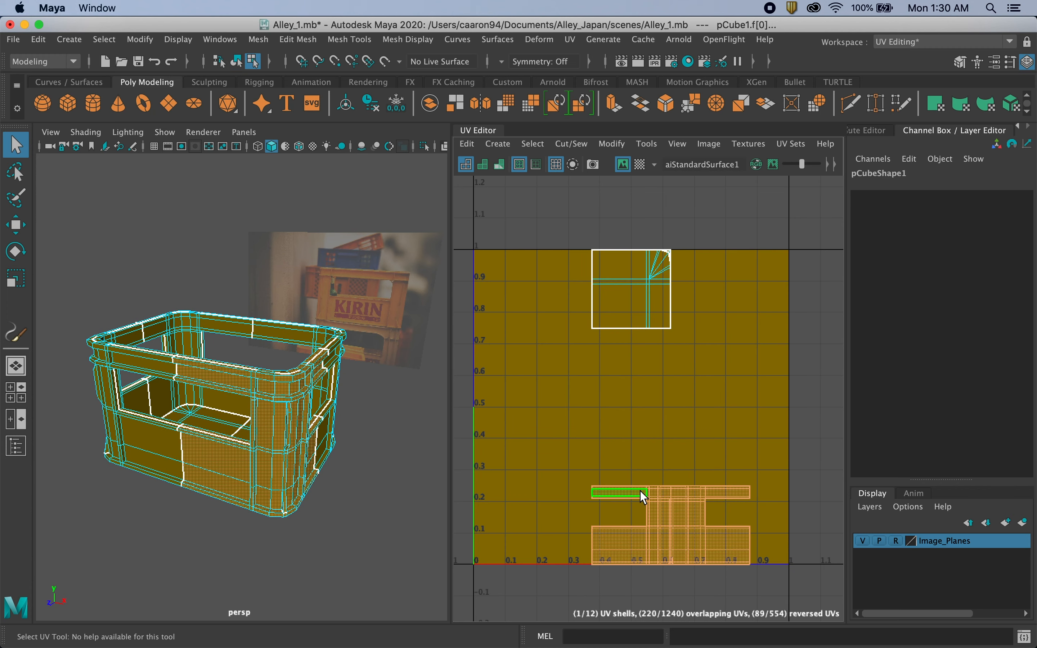
{"action": "key", "text": "w"}
{"action": "left_click_drag", "start_coordinate": [671, 519], "coordinate": [581, 423]}
{"action": "left_click", "coordinate": [660, 524]}
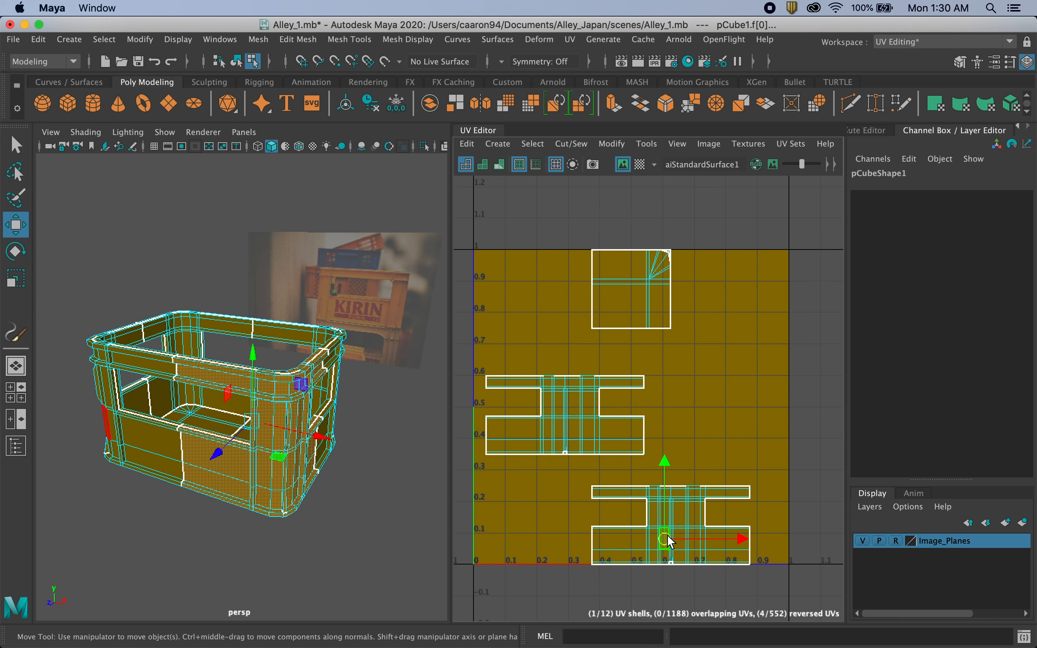
{"action": "left_click_drag", "start_coordinate": [667, 531], "coordinate": [761, 396]}
Step: Pull two more side-wall UV shells off the bottom stack, placing one to the left and one to the right
{"action": "left_click", "coordinate": [676, 521]}
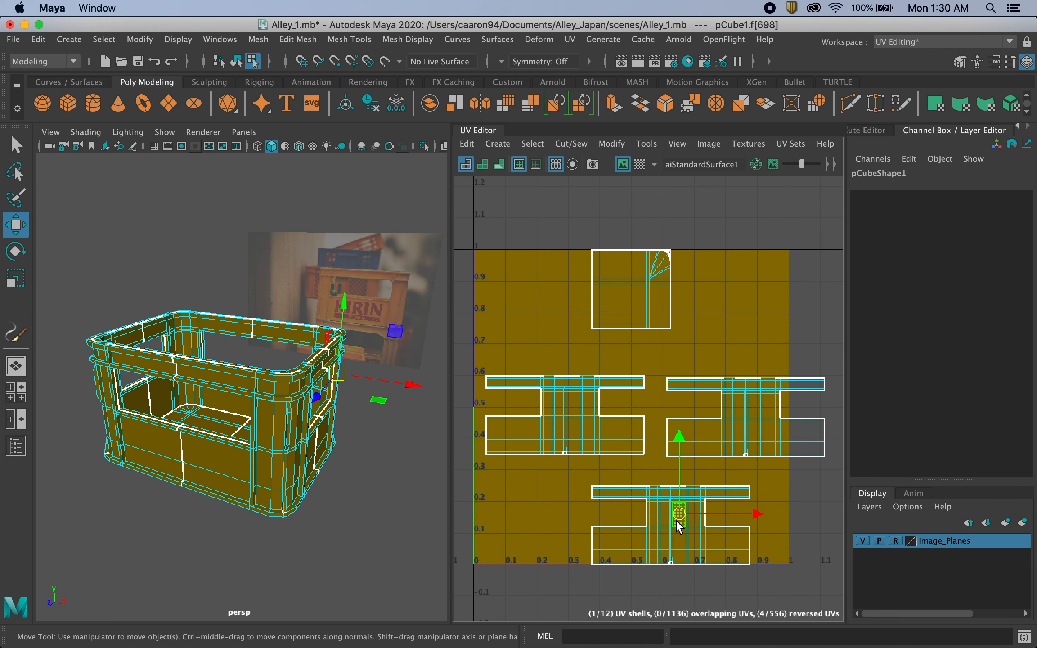
{"action": "left_click_drag", "start_coordinate": [677, 520], "coordinate": [505, 469]}
{"action": "left_click", "coordinate": [632, 542]}
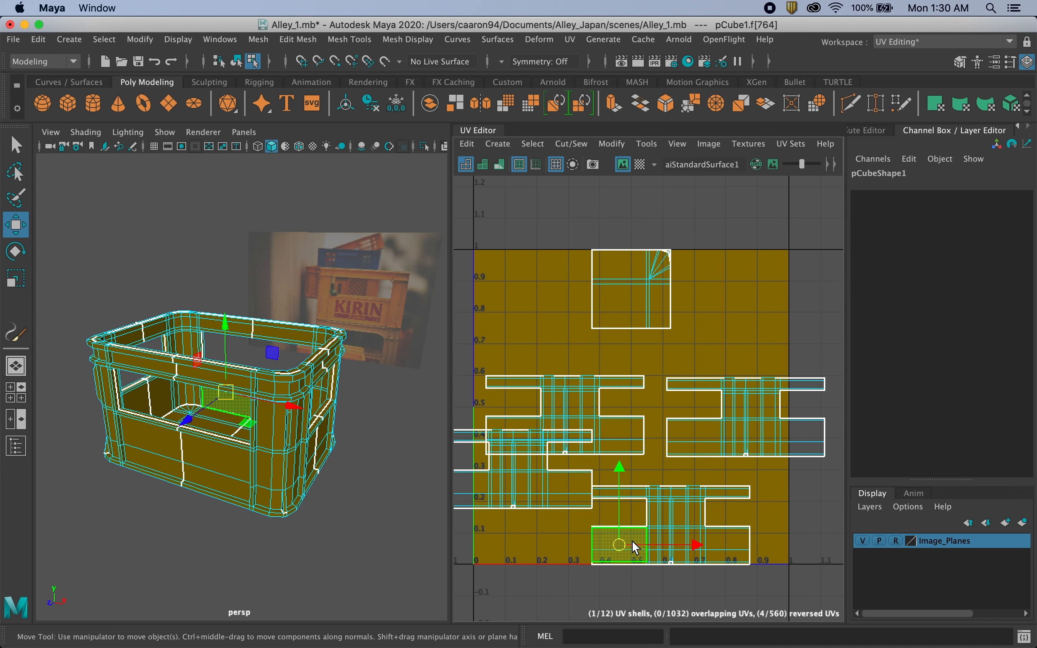
{"action": "left_click_drag", "start_coordinate": [673, 523], "coordinate": [733, 453]}
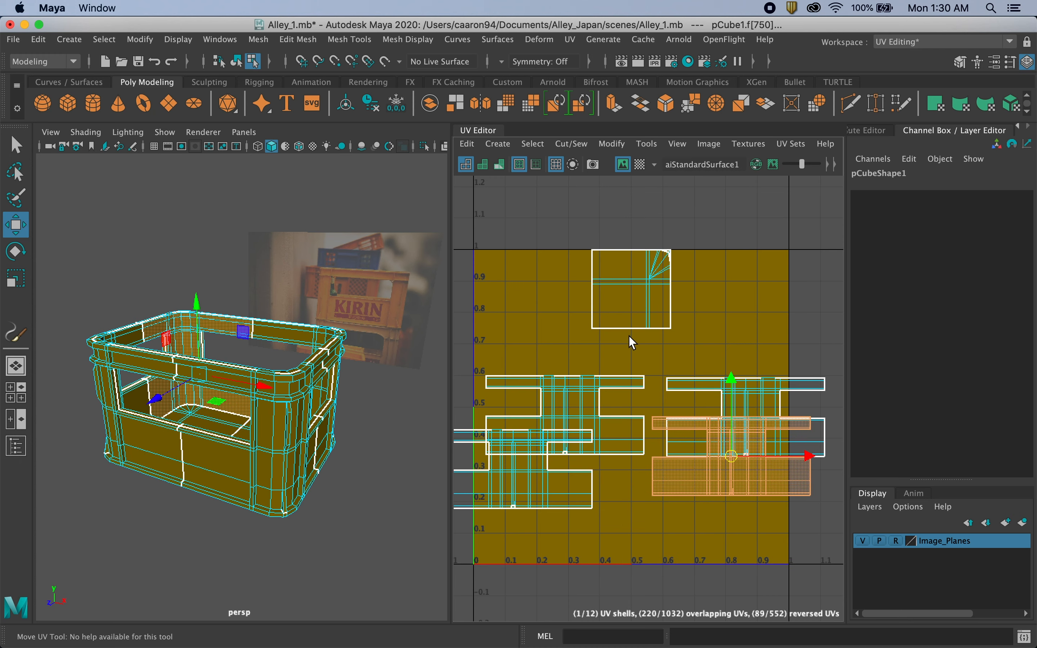
Step: Separate two of the stacked crate-bottom UV shells, moving one to the left and the other up and to the right
{"action": "left_click", "coordinate": [629, 299]}
{"action": "left_click_drag", "start_coordinate": [629, 288], "coordinate": [523, 292]}
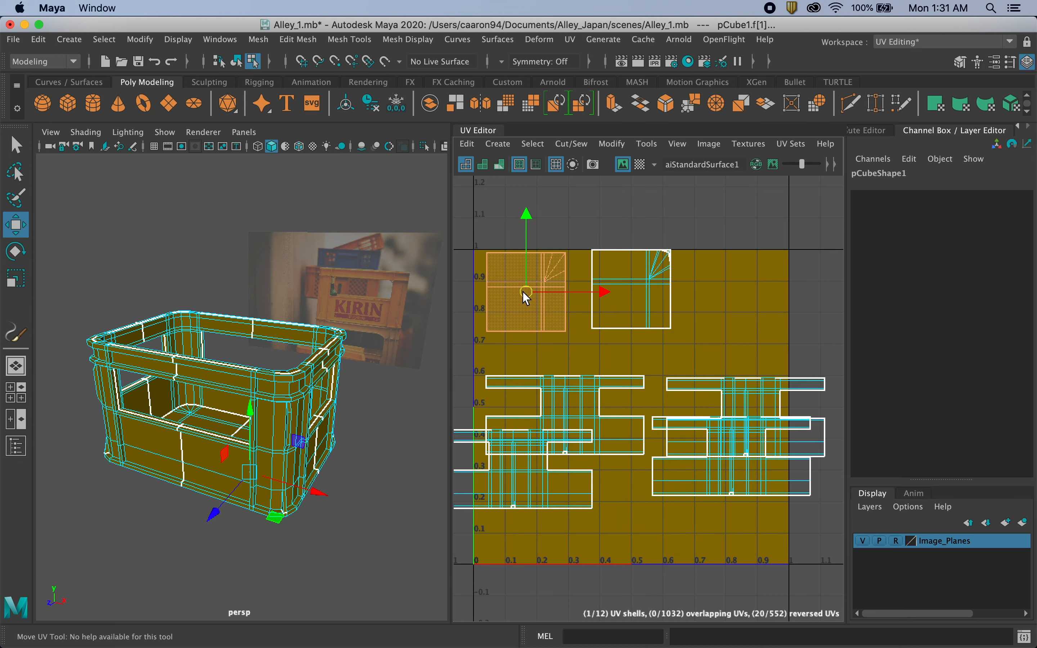
{"action": "left_click", "coordinate": [653, 295]}
{"action": "left_click_drag", "start_coordinate": [636, 292], "coordinate": [706, 259]}
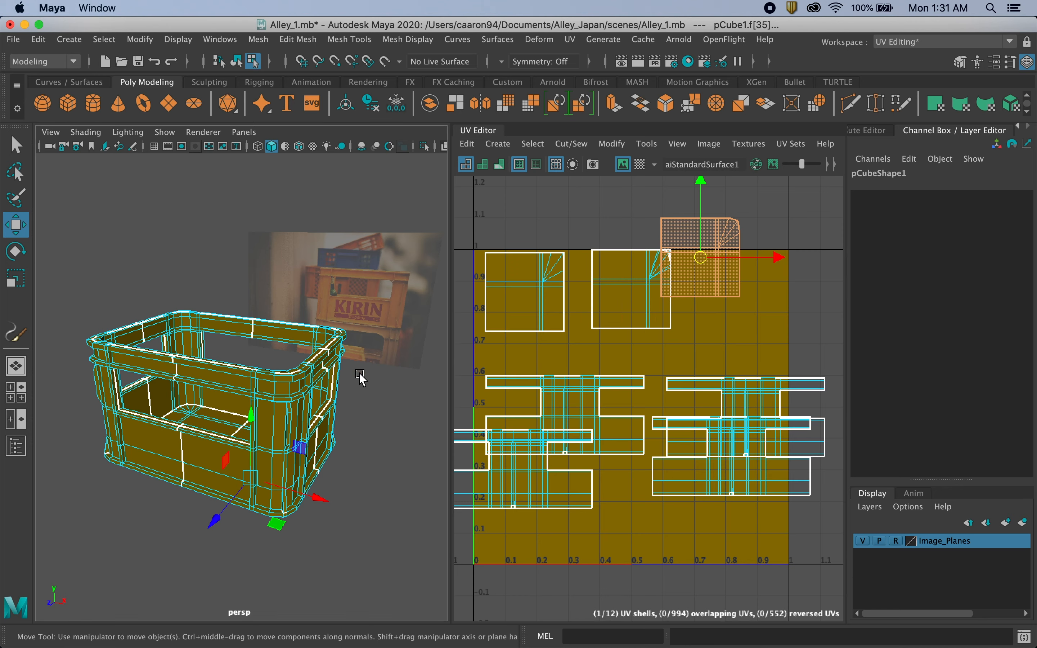
Step: Select all faces of the crate
{"action": "left_click_drag", "start_coordinate": [359, 373], "coordinate": [359, 286], "text": "alt"}
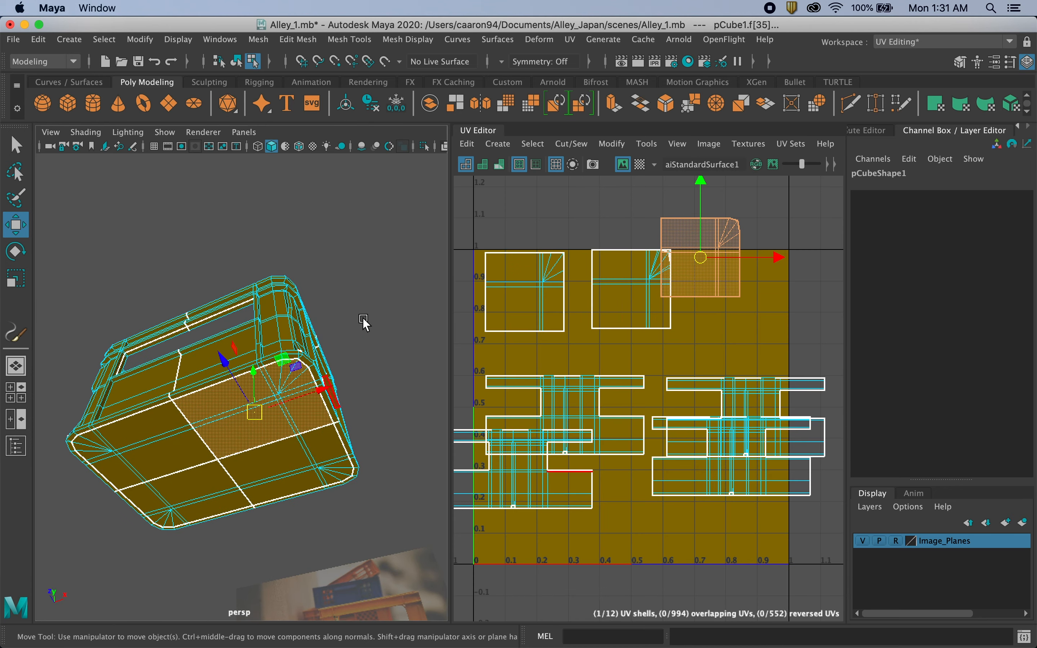
{"action": "left_click_drag", "start_coordinate": [309, 446], "coordinate": [375, 377], "text": "alt"}
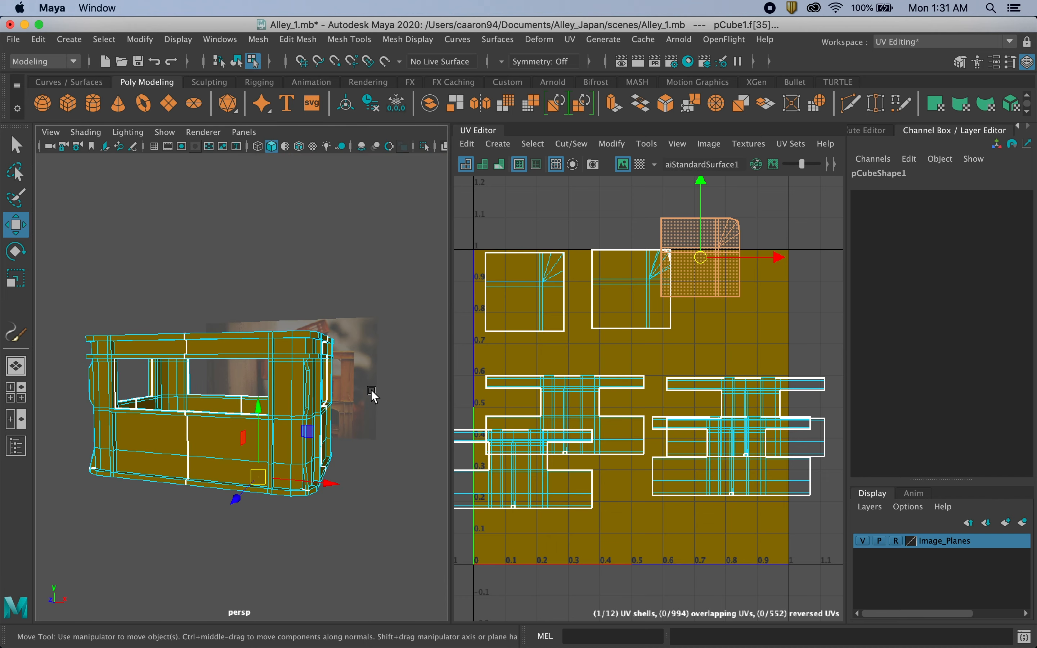
{"action": "scroll", "coordinate": [371, 389], "scroll_direction": "up", "scroll_amount": 3}
{"action": "left_click_drag", "start_coordinate": [286, 407], "coordinate": [241, 436], "text": "alt"}
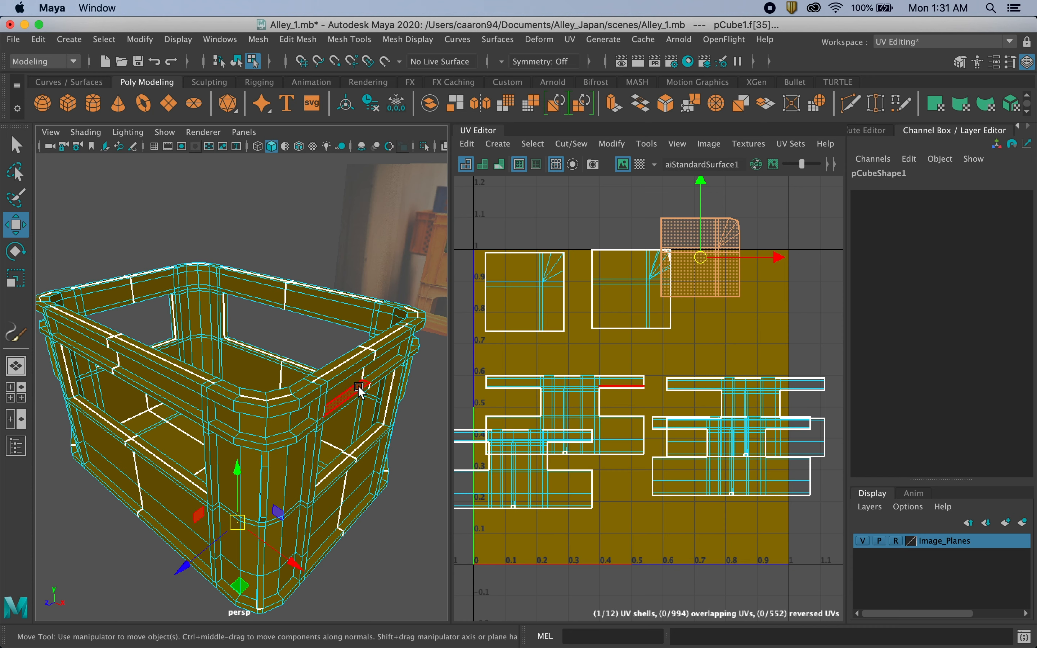
{"action": "left_click", "coordinate": [347, 399]}
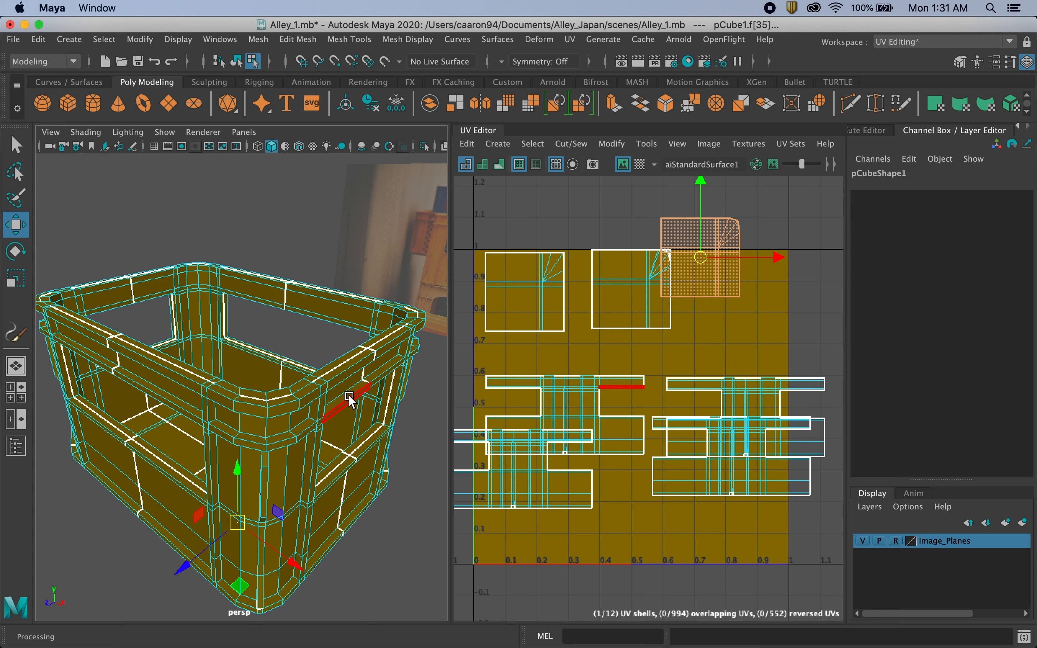
{"action": "double_click", "coordinate": [259, 429]}
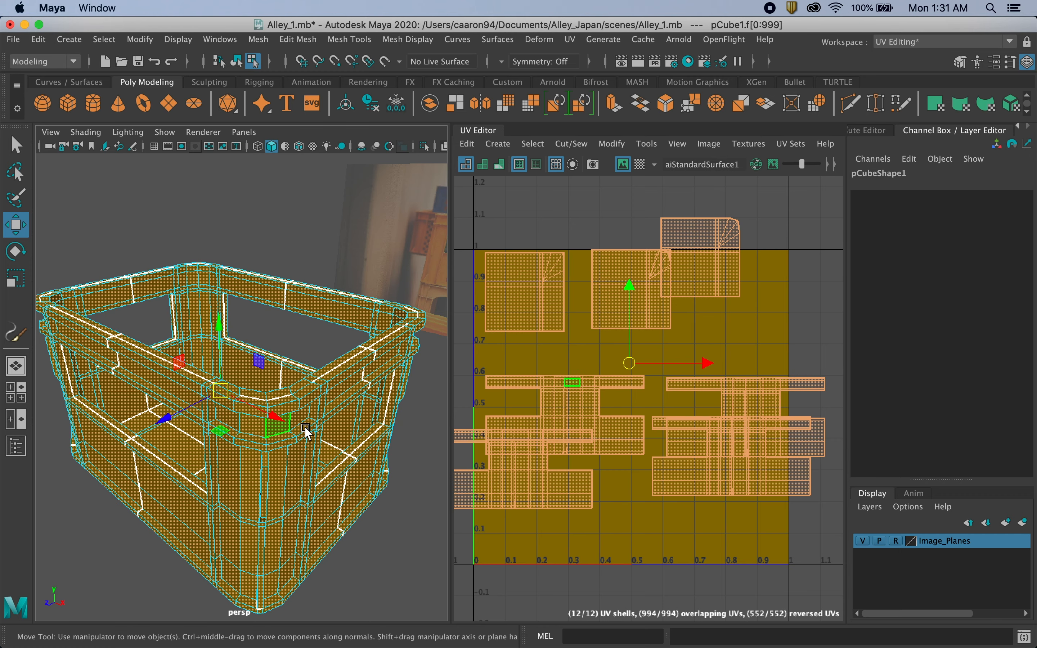
Step: Apply an Automatic UV projection from the UV Toolkit to all selected crate faces
{"action": "left_click", "coordinate": [880, 129]}
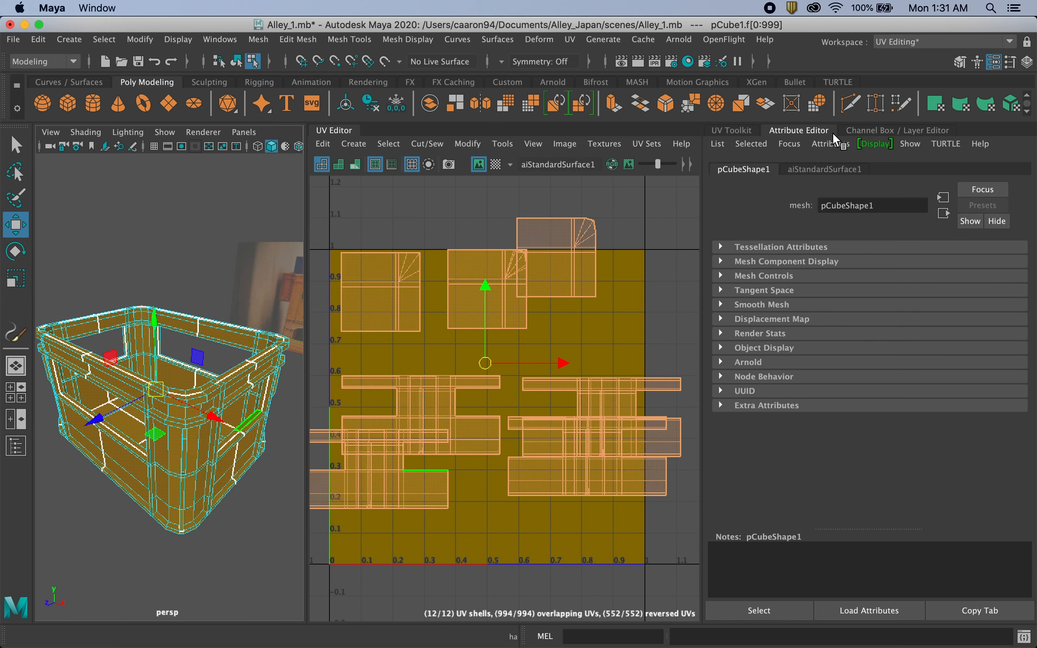
{"action": "left_click", "coordinate": [745, 131]}
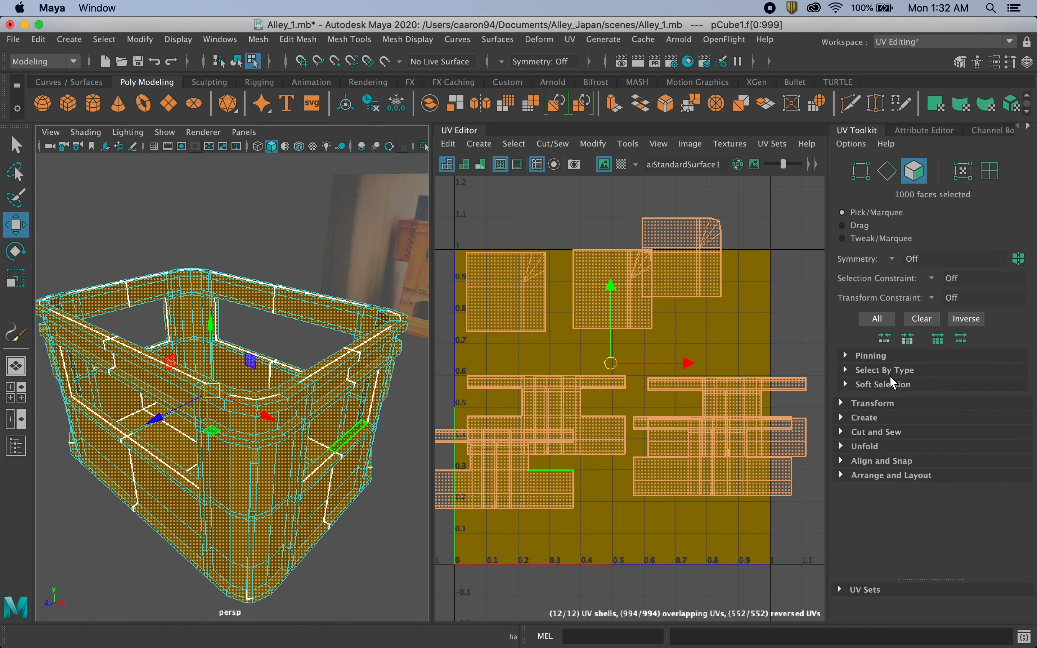
{"action": "left_click", "coordinate": [842, 475]}
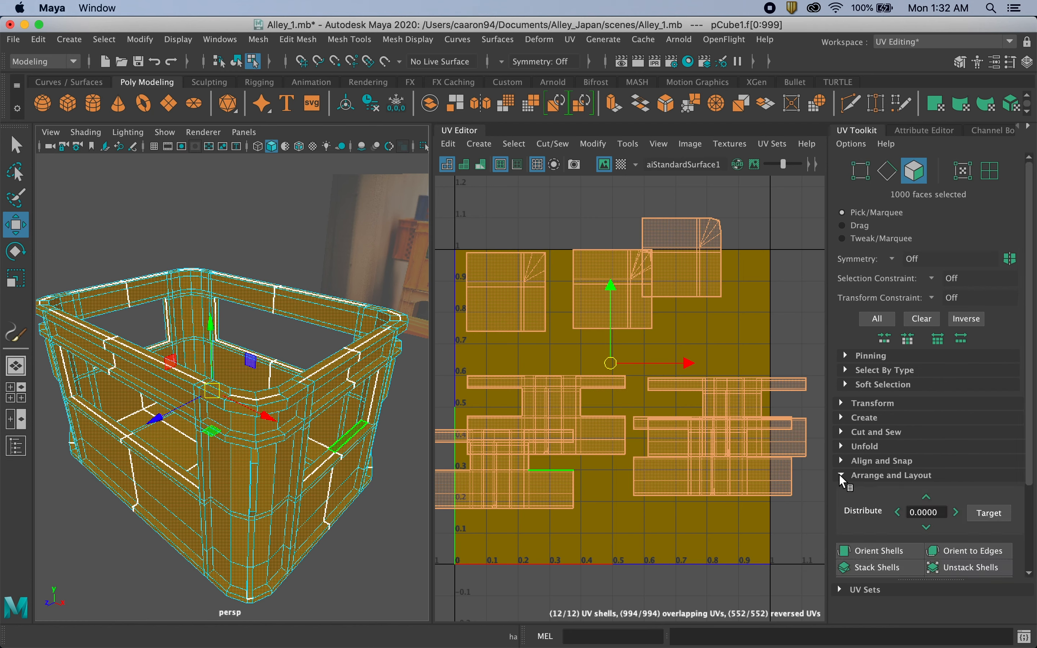
{"action": "scroll", "coordinate": [855, 527], "scroll_direction": "down", "scroll_amount": 5}
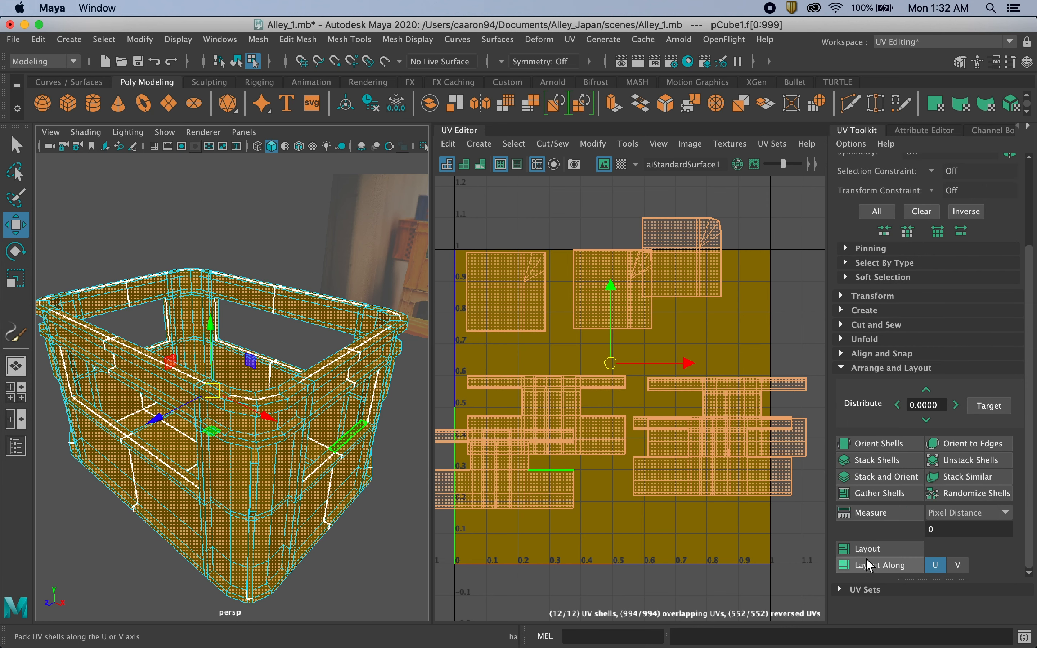
{"action": "left_click", "coordinate": [842, 369]}
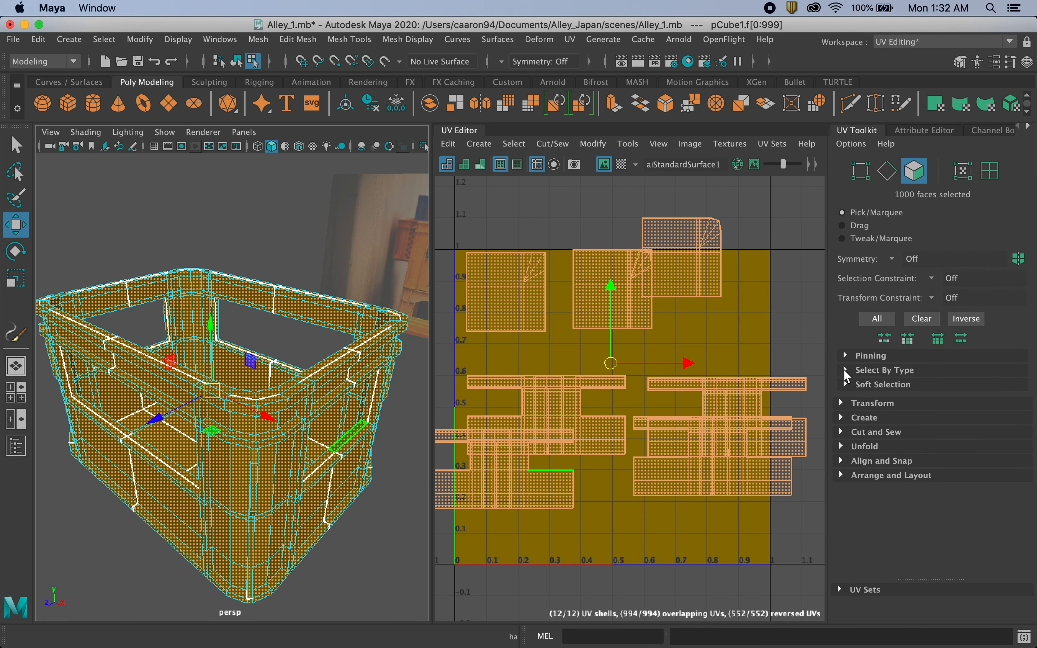
{"action": "left_click", "coordinate": [840, 416]}
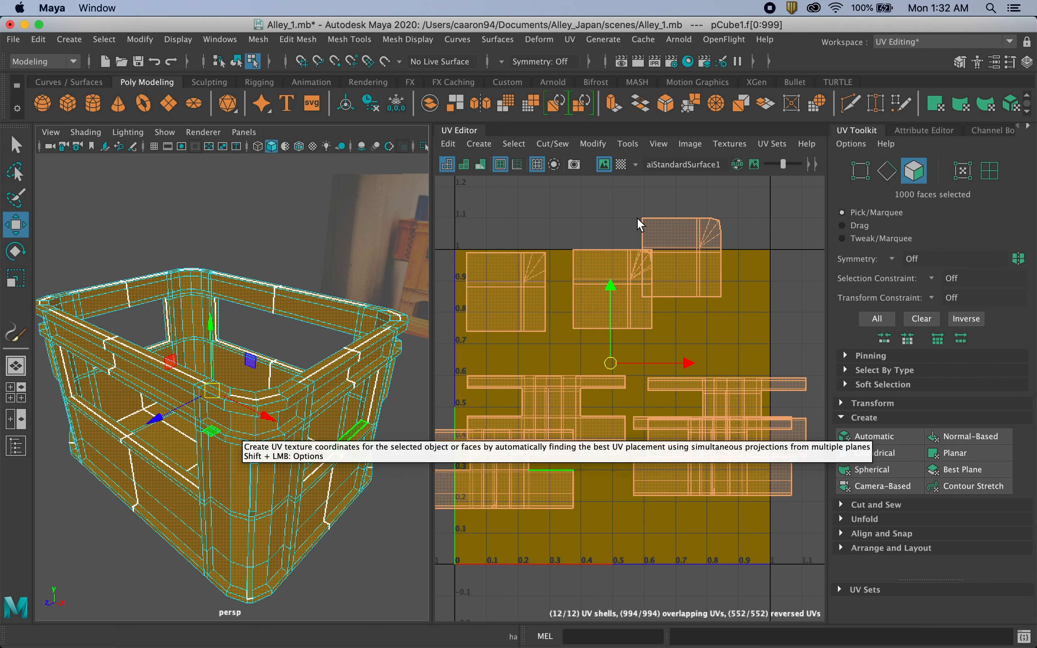
{"action": "left_click", "coordinate": [478, 143]}
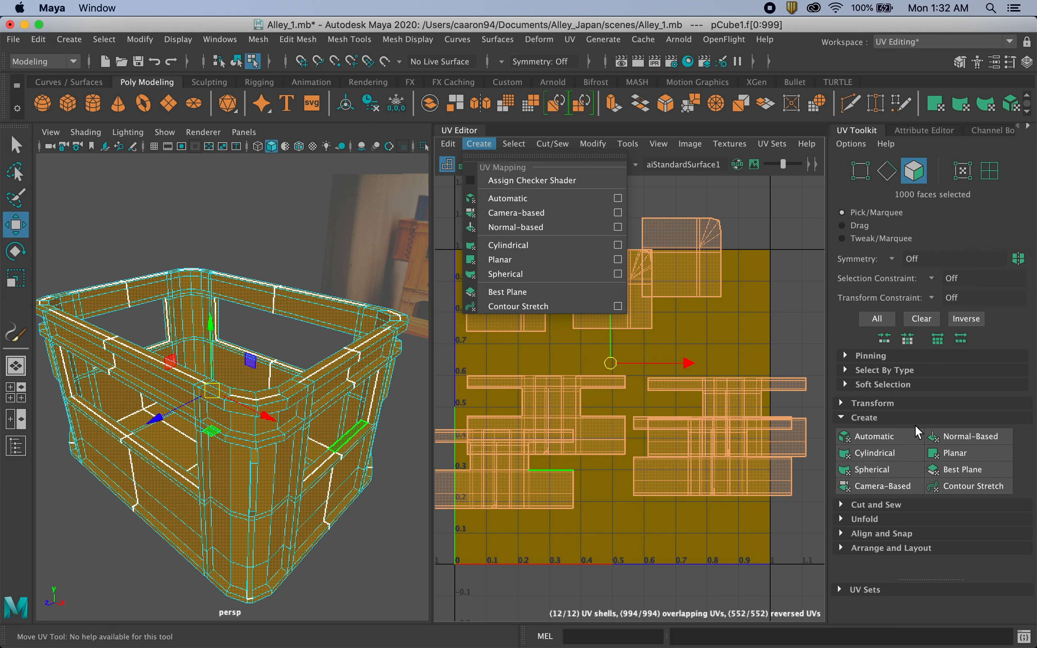
{"action": "left_click", "coordinate": [888, 436]}
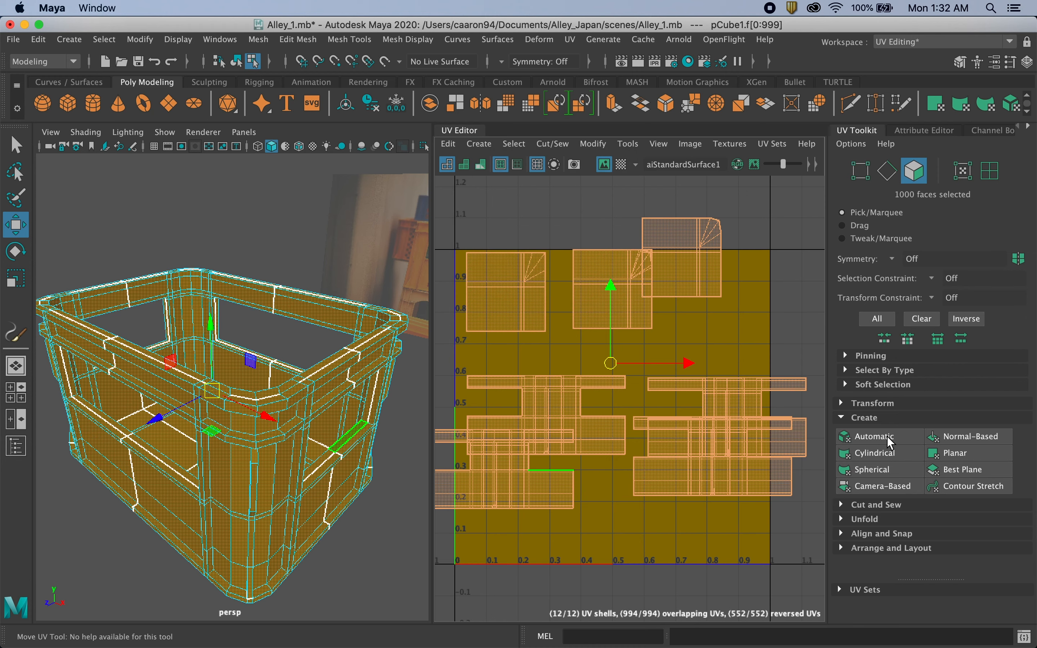
Step: Project UVs for all crate faces with the Automatic mapping and examine the projection planes around the model from several sides
{"action": "left_click", "coordinate": [872, 438]}
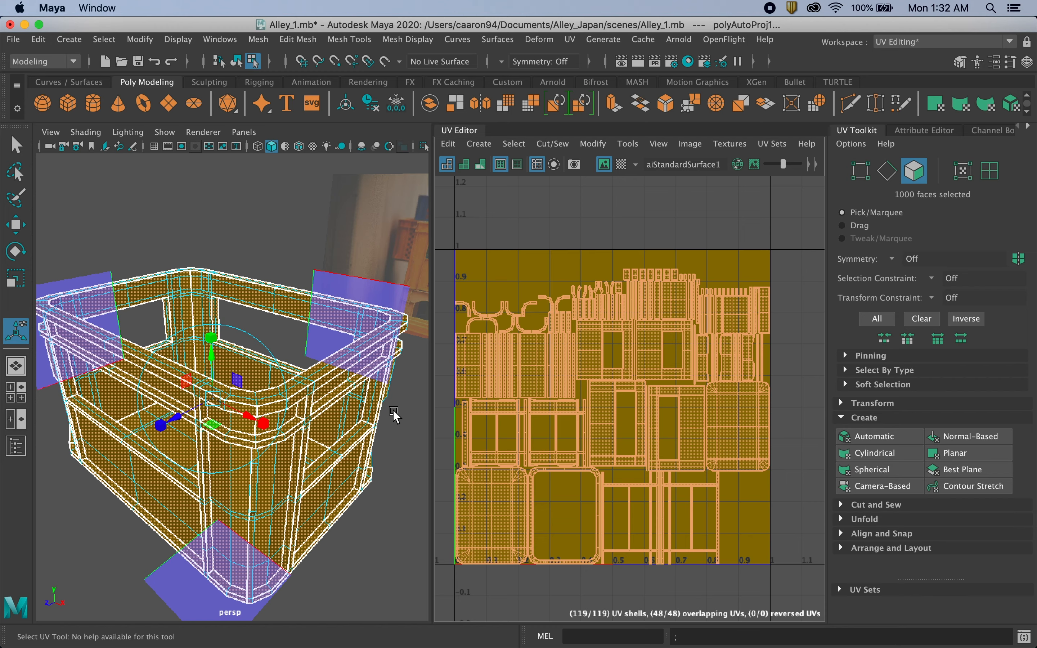
{"action": "left_click_drag", "start_coordinate": [347, 427], "coordinate": [369, 420], "text": "alt"}
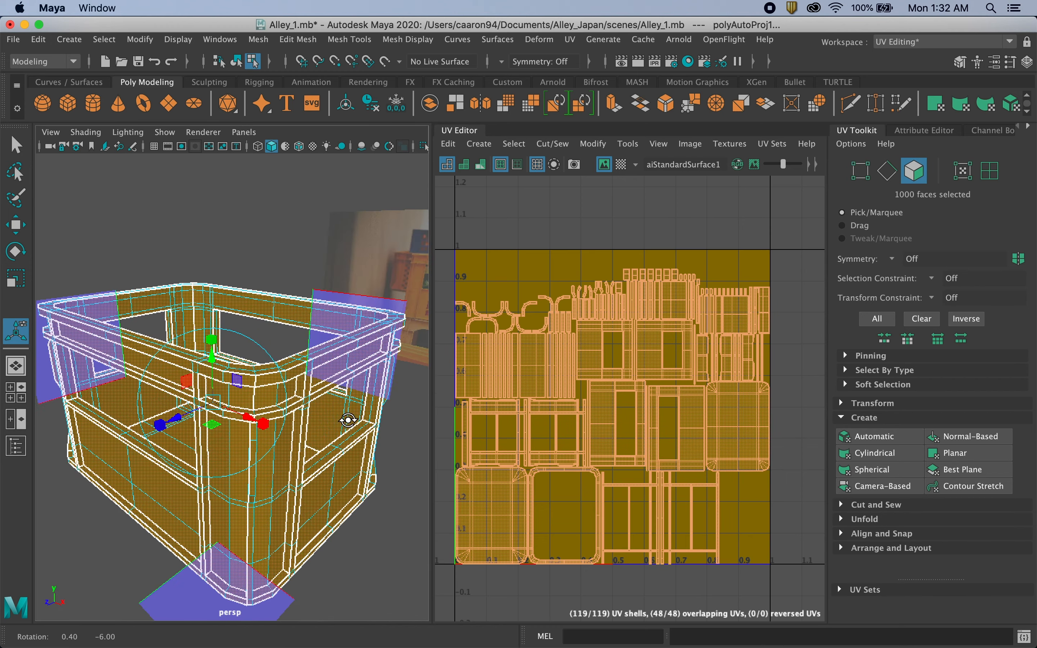
{"action": "scroll", "coordinate": [352, 436], "scroll_direction": "down", "scroll_amount": 5}
{"action": "scroll", "coordinate": [352, 437], "scroll_direction": "down", "scroll_amount": 3}
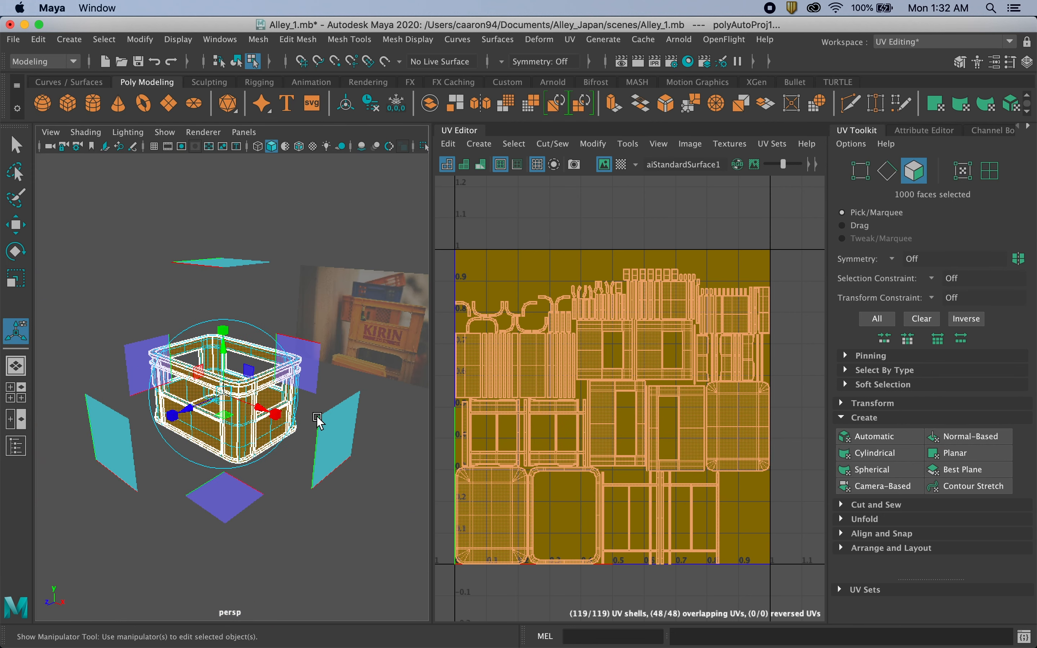
{"action": "left_click_drag", "start_coordinate": [319, 423], "coordinate": [340, 448], "text": "alt"}
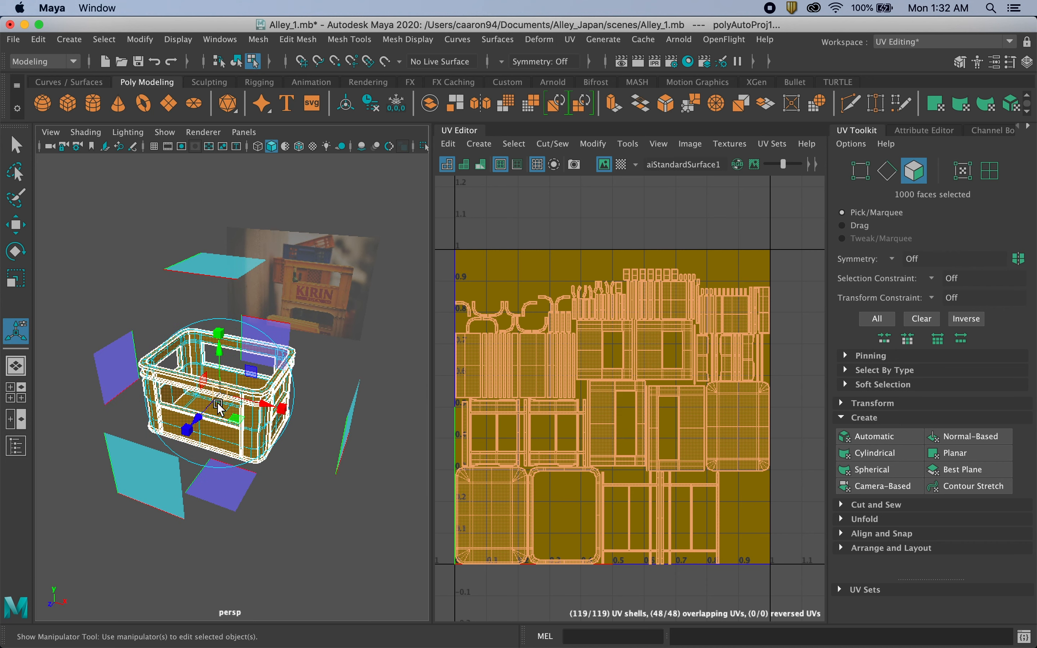
{"action": "left_click_drag", "start_coordinate": [221, 393], "coordinate": [245, 316], "text": "alt"}
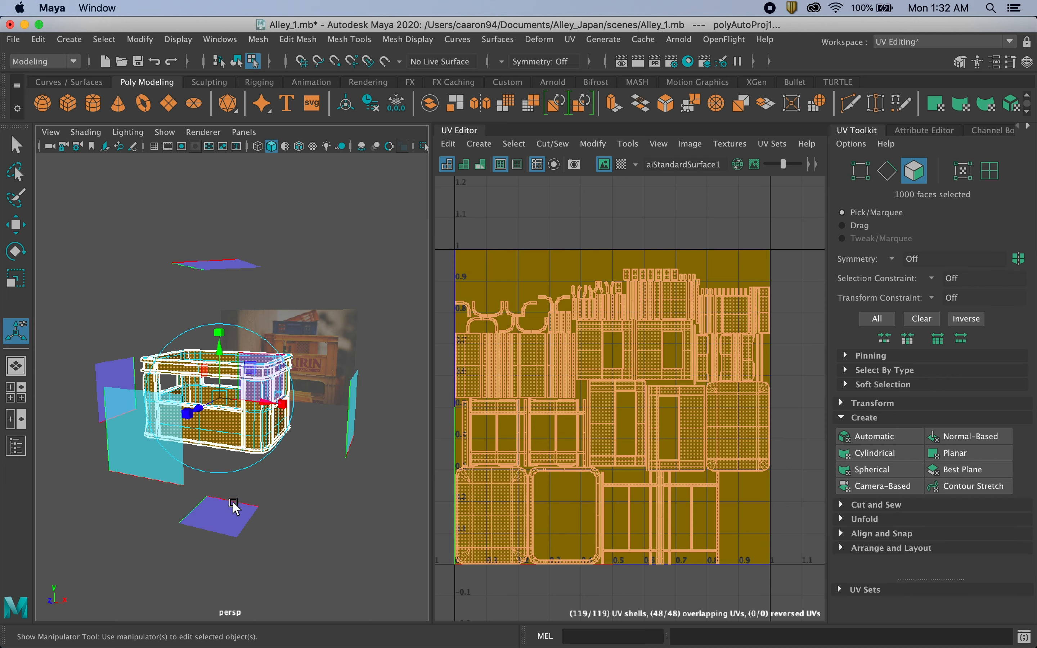
{"action": "scroll", "coordinate": [276, 459], "scroll_direction": "up", "scroll_amount": 5}
{"action": "left_click_drag", "start_coordinate": [289, 403], "coordinate": [229, 414], "text": "alt"}
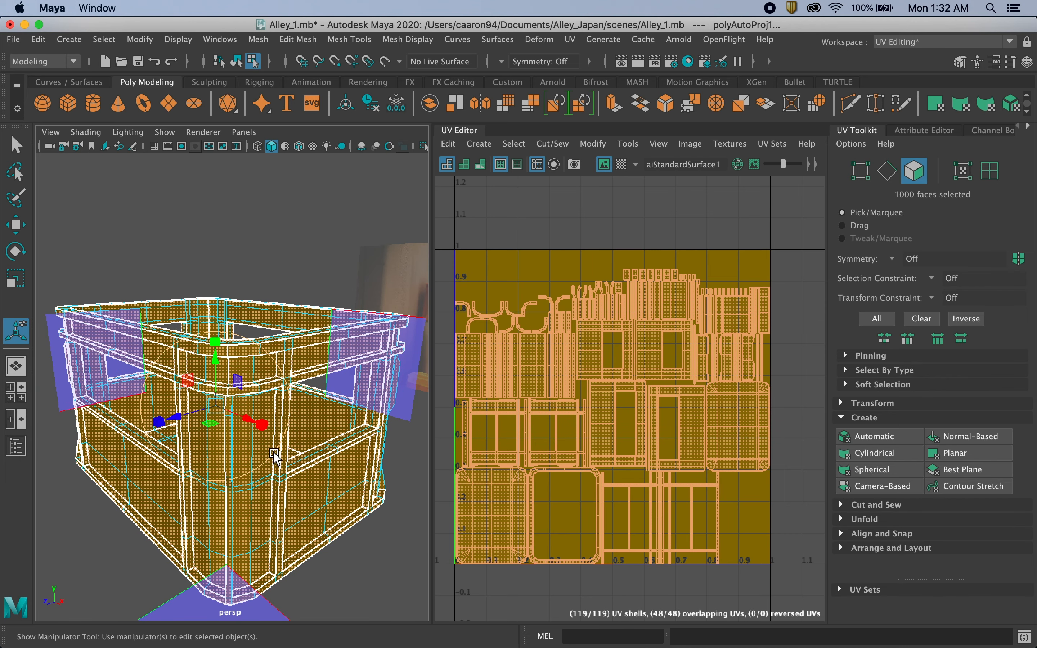
{"action": "left_click_drag", "start_coordinate": [277, 464], "coordinate": [355, 470], "text": "alt"}
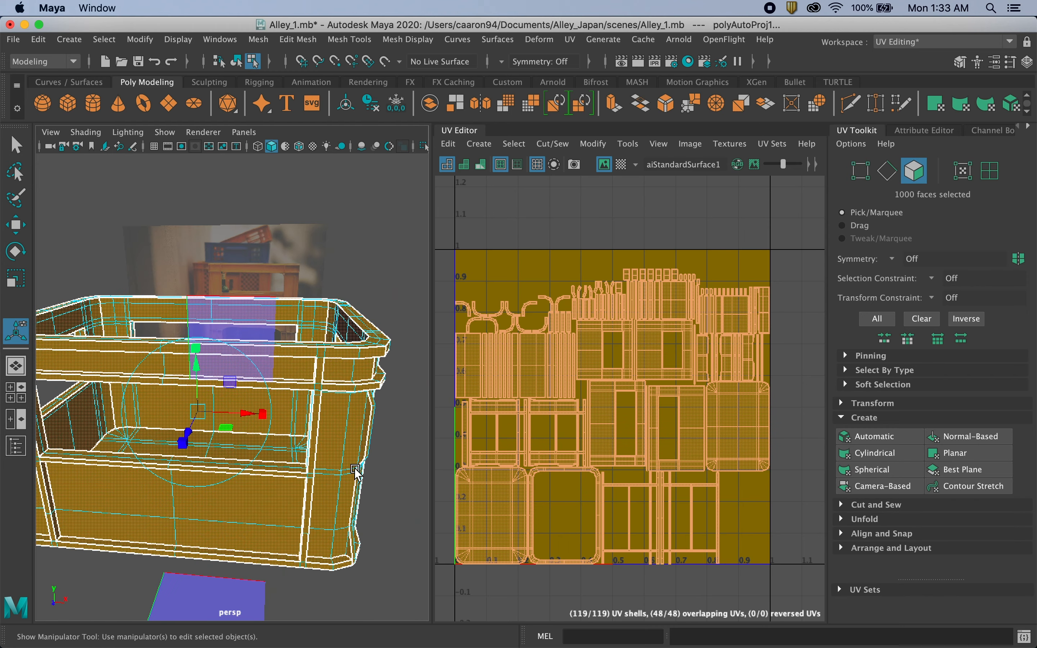
{"action": "left_click_drag", "start_coordinate": [356, 472], "coordinate": [373, 491], "text": "alt"}
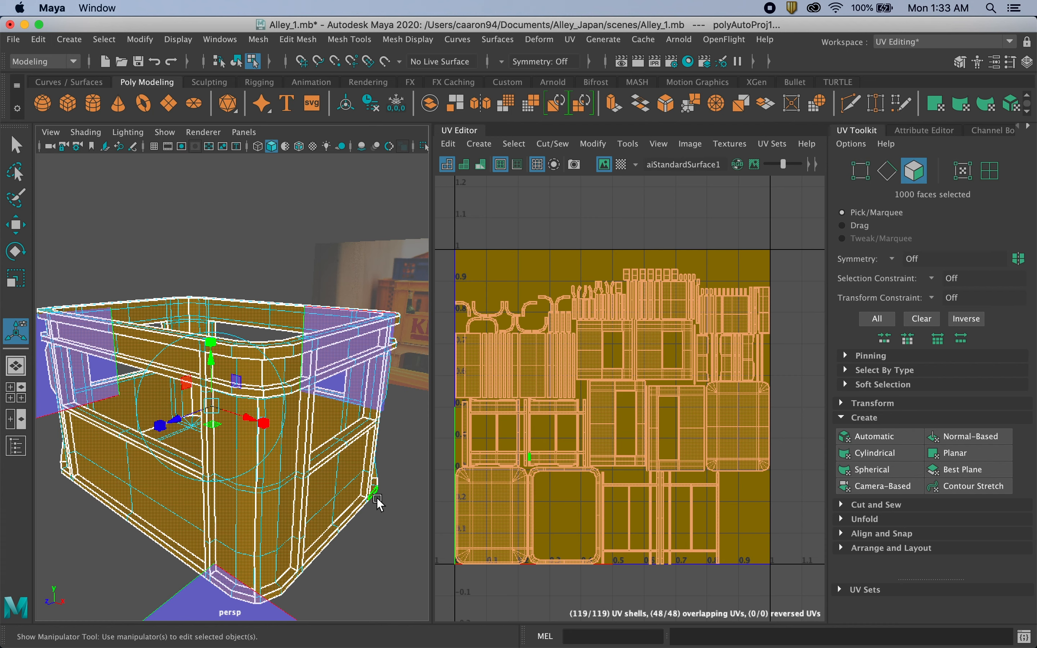
Step: Display the checker map on the crate and inspect the texture scale on its outer walls
{"action": "left_click", "coordinate": [695, 416]}
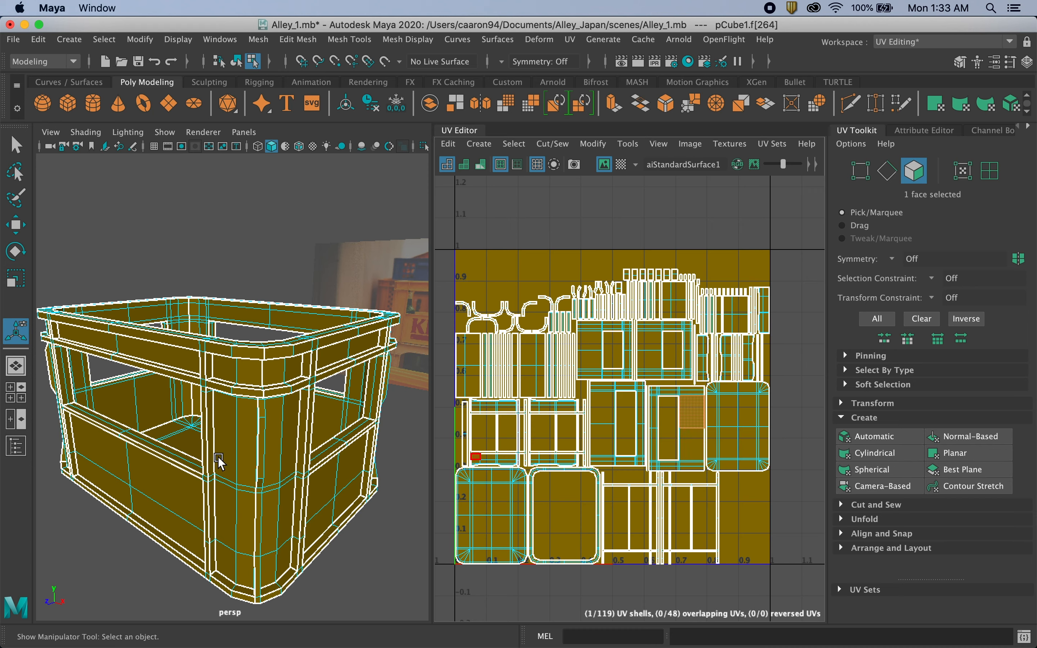
{"action": "left_click_drag", "start_coordinate": [343, 461], "coordinate": [315, 429], "text": "alt"}
{"action": "left_click", "coordinate": [621, 165]}
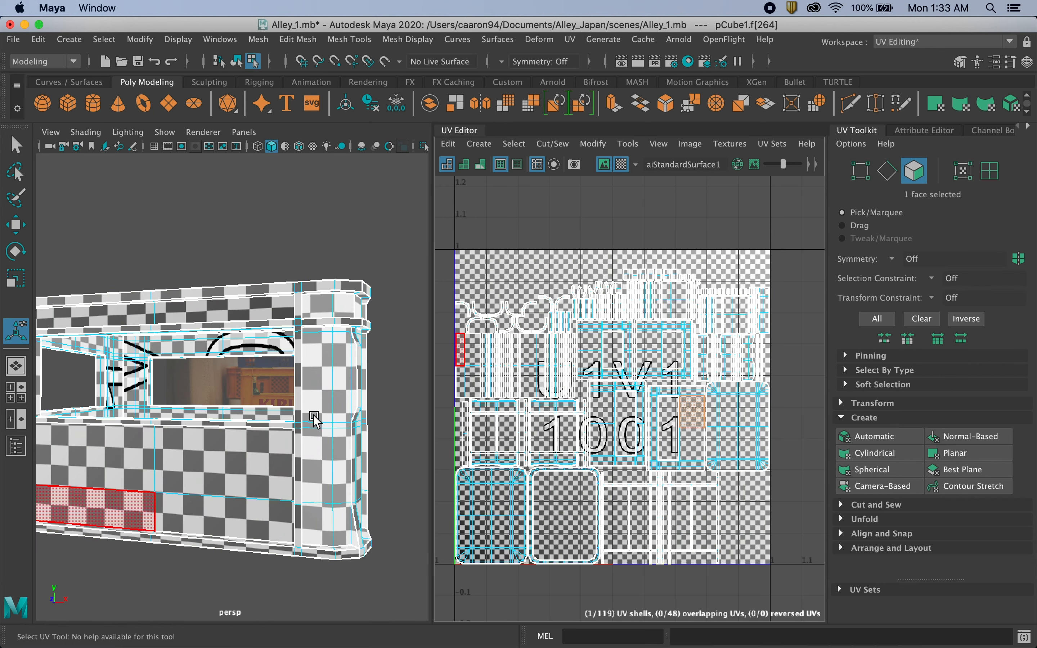
{"action": "left_click_drag", "start_coordinate": [316, 417], "coordinate": [240, 475], "text": "alt"}
Step: Select the four outer faces of the lower panel on one long side of the crate
{"action": "left_click", "coordinate": [276, 435]}
{"action": "left_click", "coordinate": [231, 477]}
{"action": "left_click", "coordinate": [146, 480], "text": "shift"}
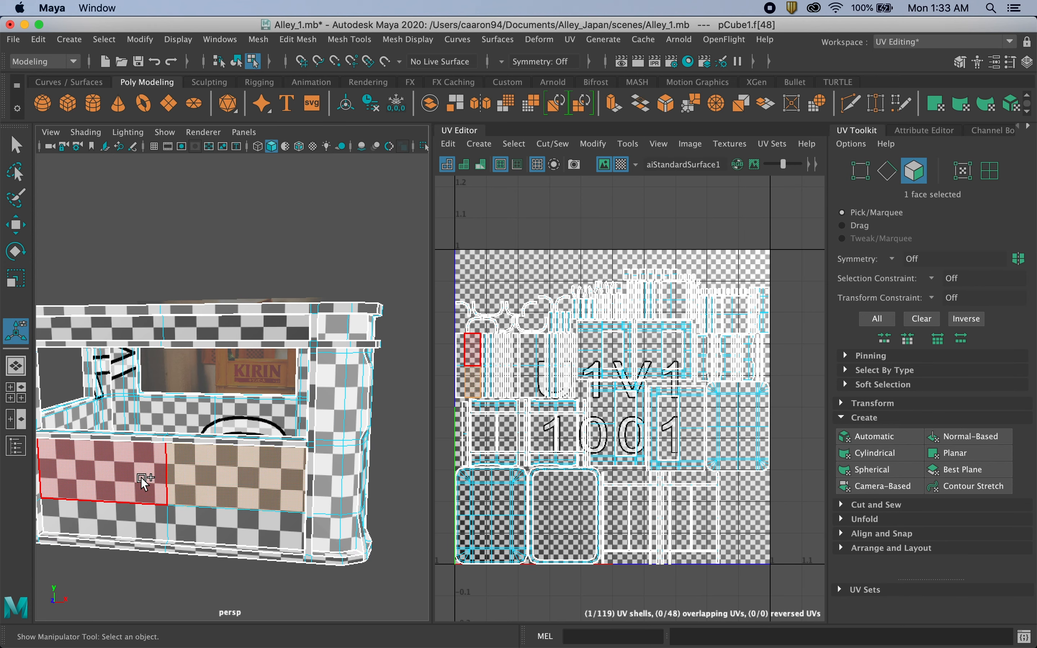
{"action": "left_click", "coordinate": [138, 517], "text": "shift"}
{"action": "left_click", "coordinate": [201, 525], "text": "shift"}
Step: Add the four lower panel faces on the adjoining short side of the crate to the selection
{"action": "left_click_drag", "start_coordinate": [305, 494], "coordinate": [197, 493], "text": "alt"}
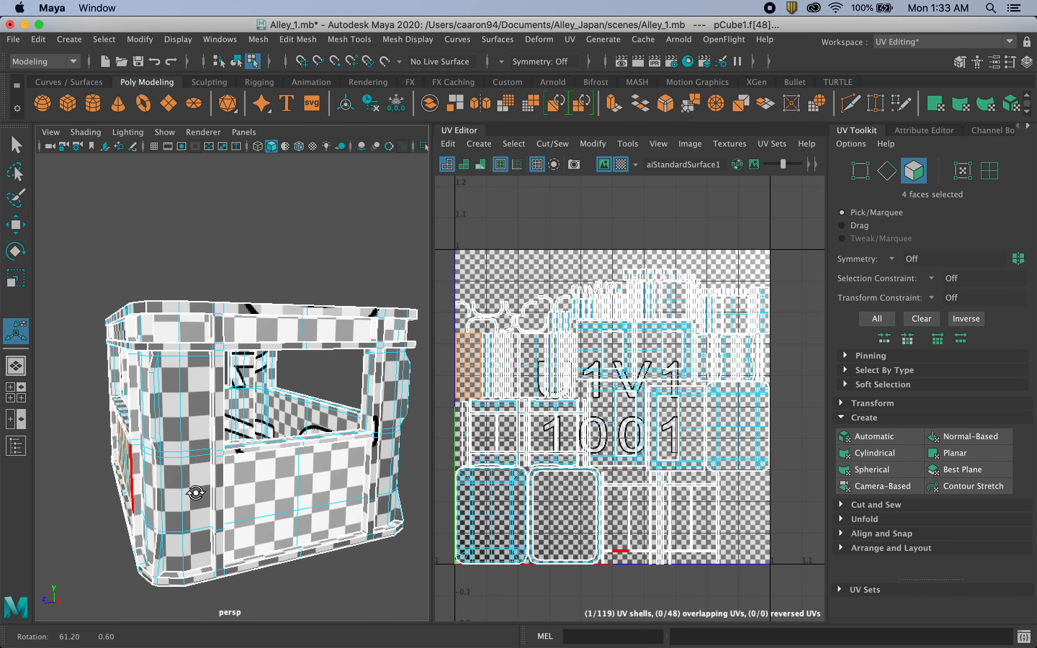
{"action": "left_click", "coordinate": [285, 491], "text": "shift"}
{"action": "left_click", "coordinate": [336, 502], "text": "shift"}
{"action": "left_click", "coordinate": [328, 523], "text": "shift"}
{"action": "left_click", "coordinate": [308, 520], "text": "shift"}
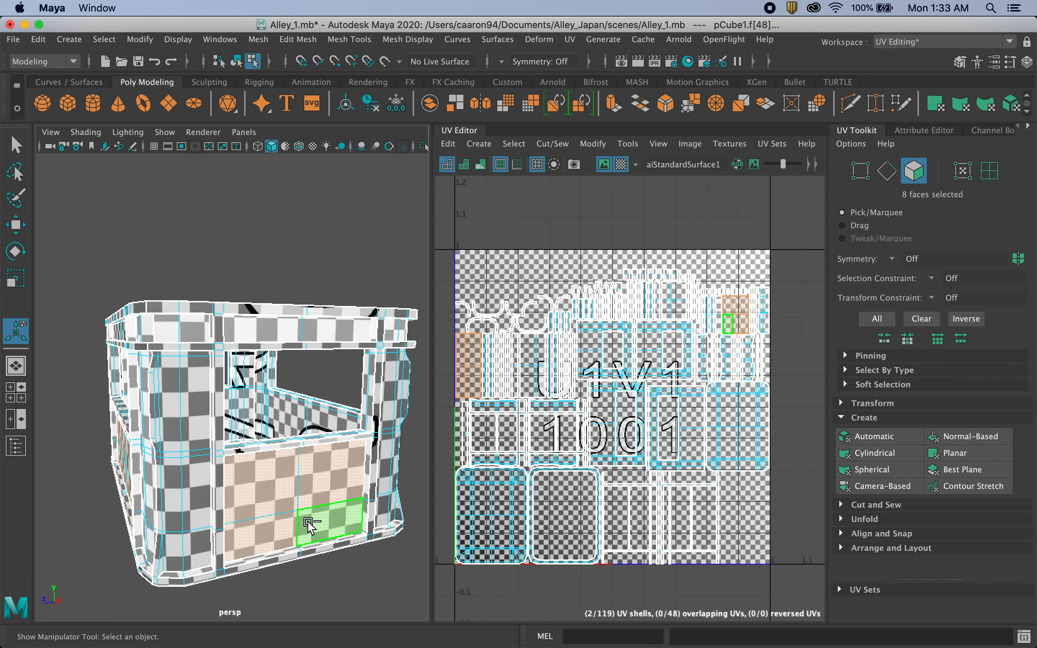
Step: Add the four outer lower panel faces on the opposite long side to the selection
{"action": "left_click_drag", "start_coordinate": [308, 519], "coordinate": [365, 478], "text": "alt"}
{"action": "scroll", "coordinate": [360, 479], "scroll_direction": "up", "scroll_amount": 3}
{"action": "scroll", "coordinate": [359, 480], "scroll_direction": "down", "scroll_amount": 7}
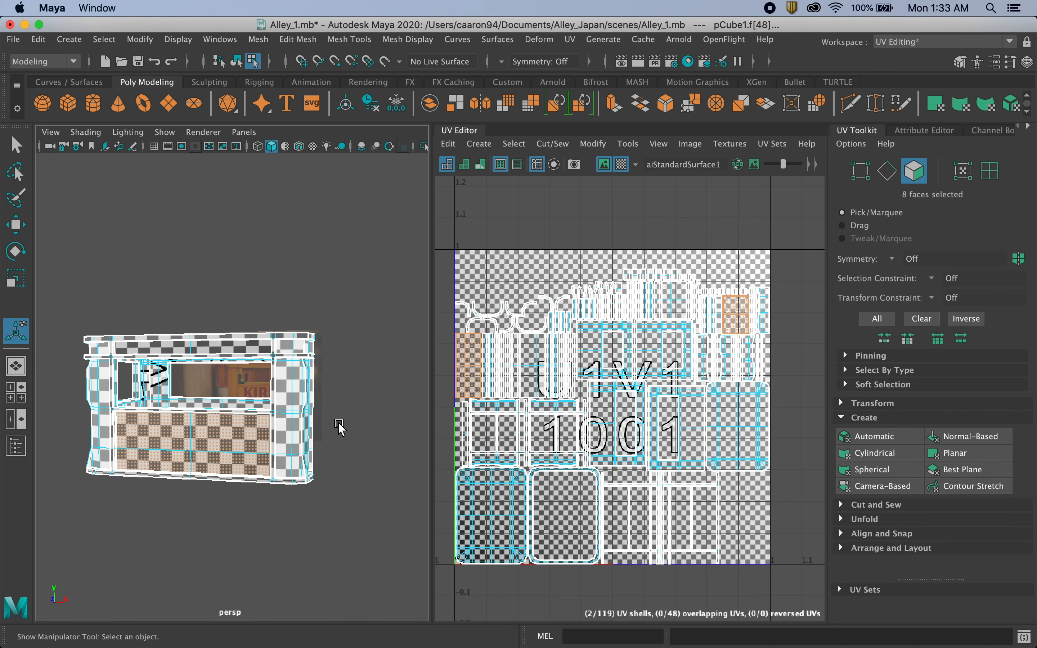
{"action": "left_click_drag", "start_coordinate": [283, 449], "coordinate": [200, 453], "text": "alt"}
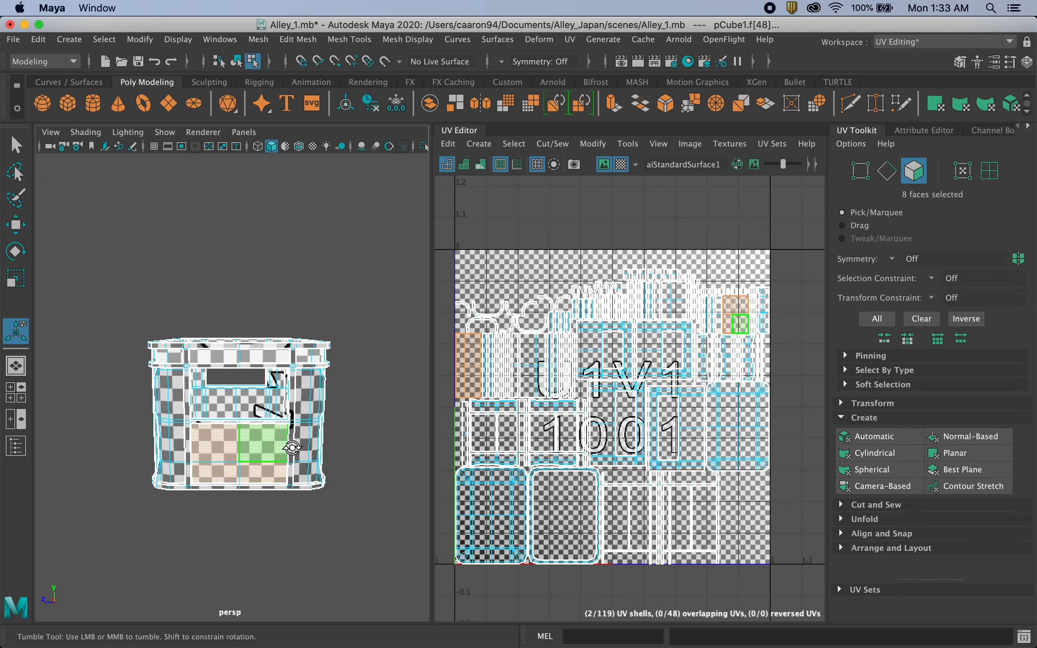
{"action": "left_click_drag", "start_coordinate": [288, 447], "coordinate": [148, 440], "text": "alt"}
{"action": "left_click", "coordinate": [242, 438], "text": "shift"}
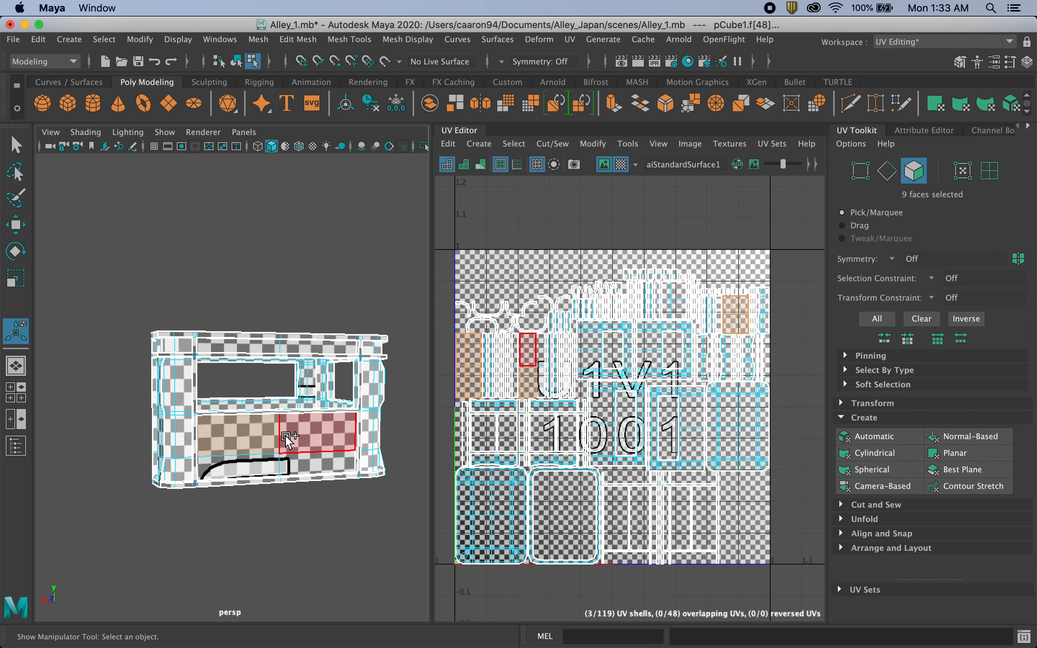
{"action": "left_click", "coordinate": [286, 435], "text": "shift"}
{"action": "left_click", "coordinate": [296, 455], "text": "shift"}
{"action": "left_click", "coordinate": [264, 457], "text": "shift"}
Step: Hide the checker map and add the four lower panel faces of the remaining short side to the selection
{"action": "left_click", "coordinate": [622, 165]}
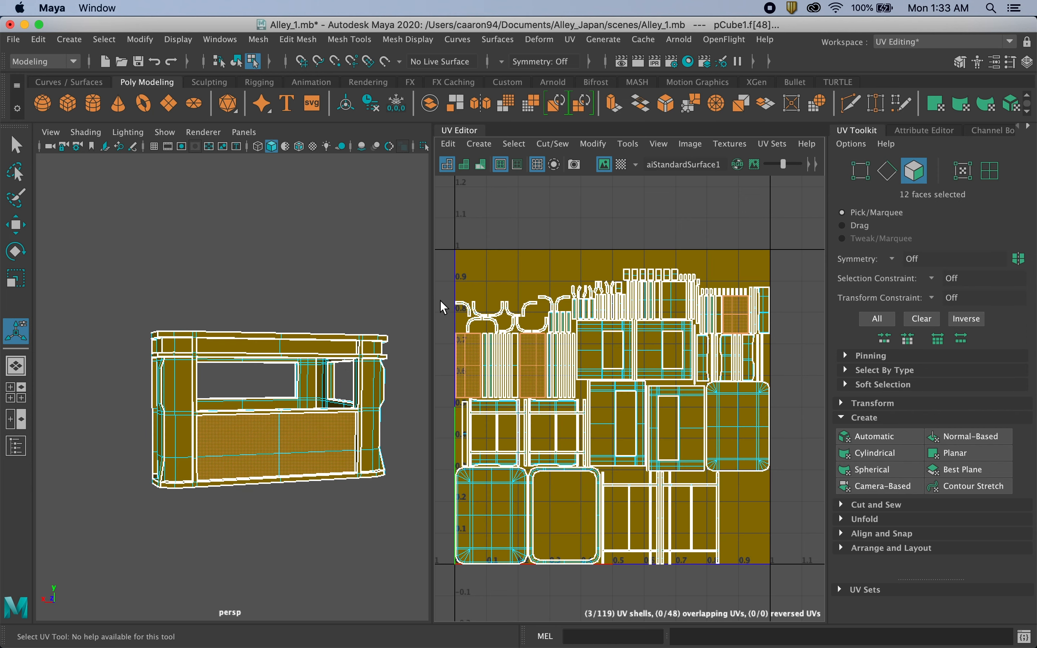
{"action": "left_click_drag", "start_coordinate": [275, 378], "coordinate": [194, 365], "text": "alt"}
{"action": "left_click", "coordinate": [247, 448], "text": "shift"}
{"action": "left_click", "coordinate": [294, 449], "text": "shift"}
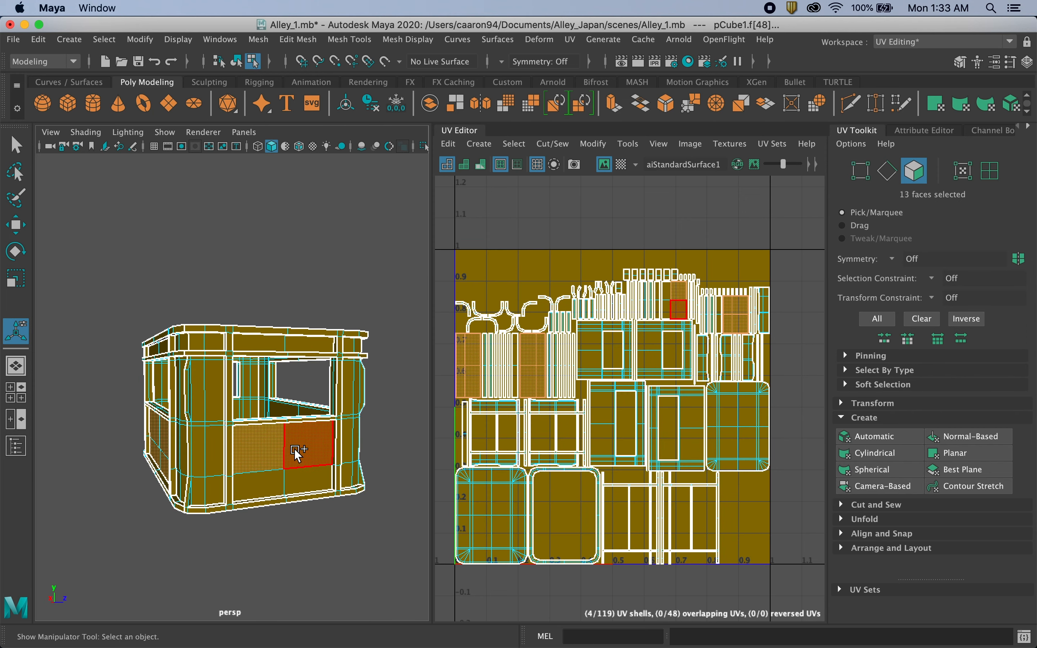
{"action": "left_click", "coordinate": [294, 474], "text": "shift"}
{"action": "left_click", "coordinate": [267, 482], "text": "shift"}
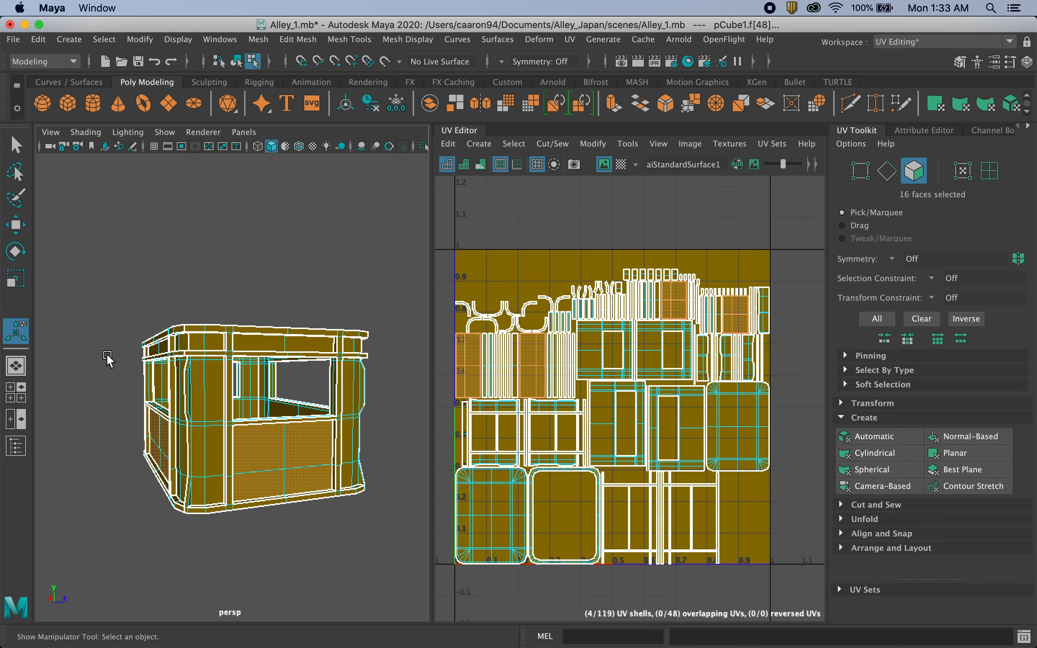
Step: Apply an Automatic UV projection to the 16 selected side panel faces
{"action": "left_click_drag", "start_coordinate": [107, 358], "coordinate": [293, 374], "text": "alt"}
{"action": "left_click_drag", "start_coordinate": [234, 375], "coordinate": [300, 378], "text": "alt"}
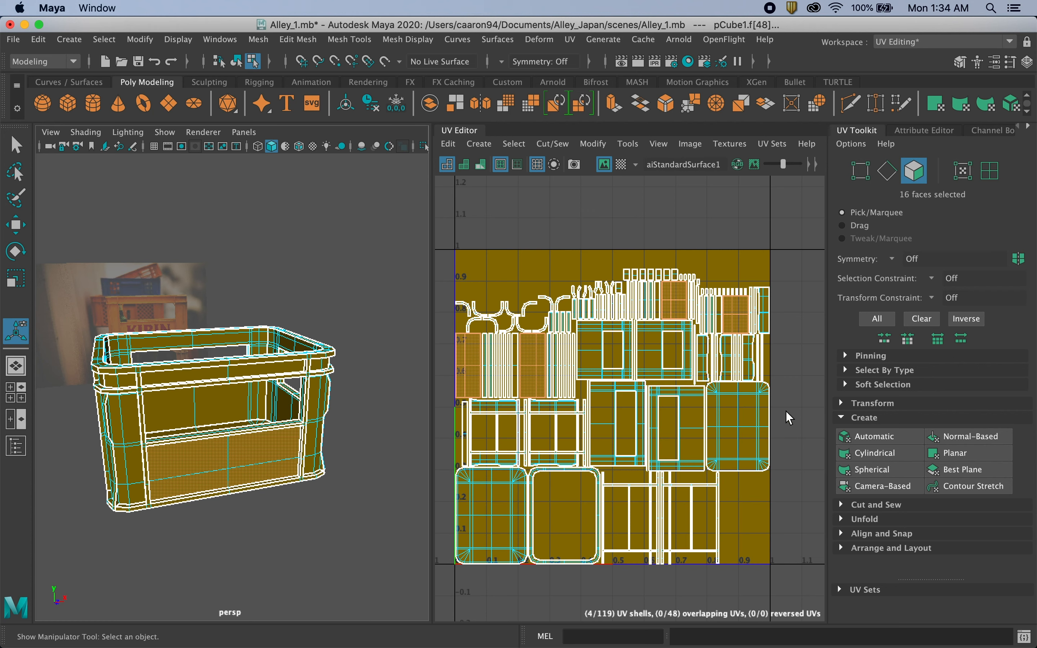
{"action": "left_click", "coordinate": [870, 442]}
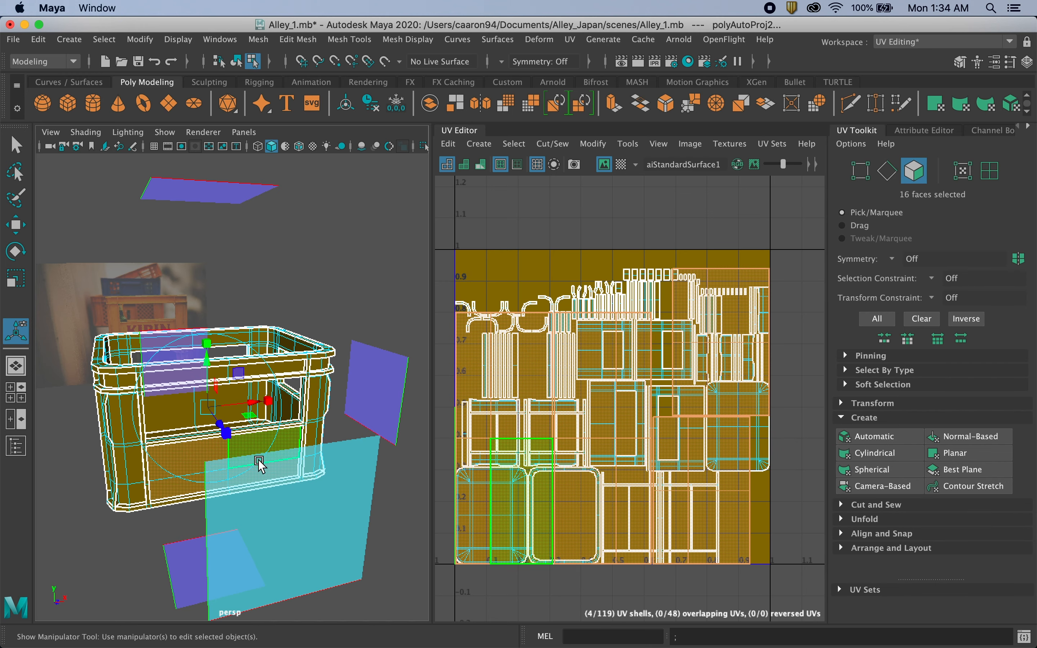
Step: Move the four side panel UV shells horizontally out of the 0–1 tile into the empty space on its left
{"action": "scroll", "coordinate": [669, 459], "scroll_direction": "down", "scroll_amount": 5}
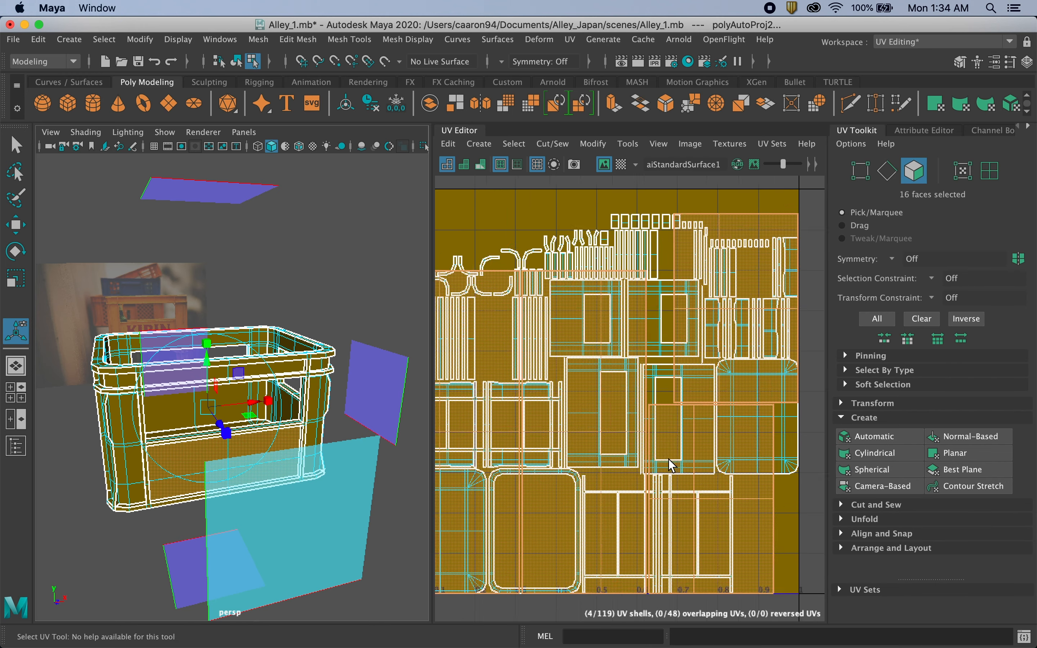
{"action": "key", "text": "w"}
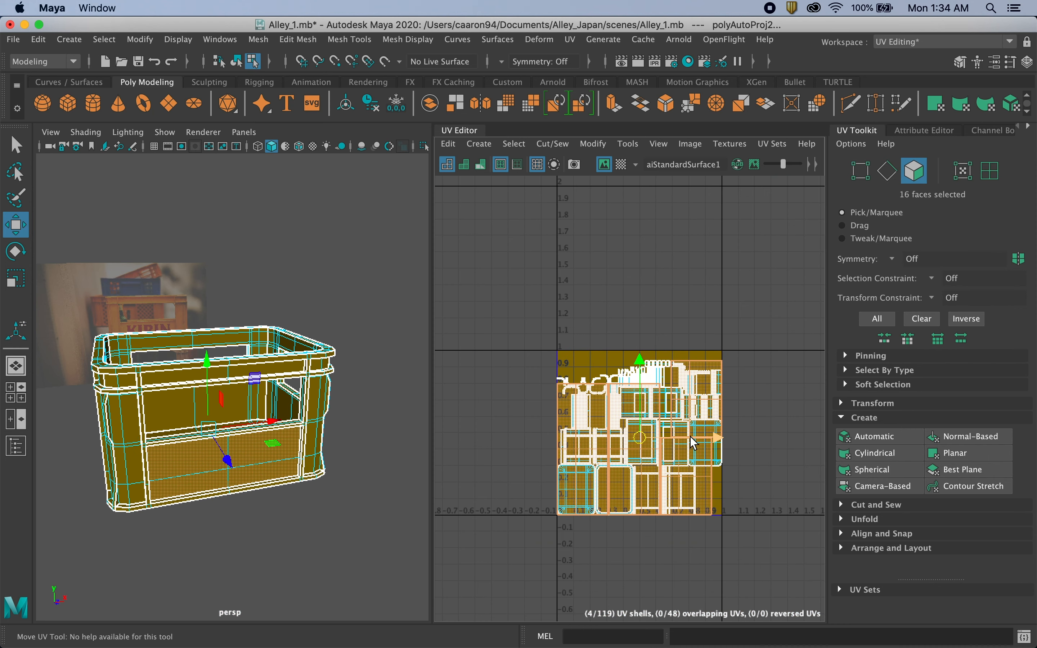
{"action": "left_click_drag", "start_coordinate": [690, 436], "coordinate": [506, 432]}
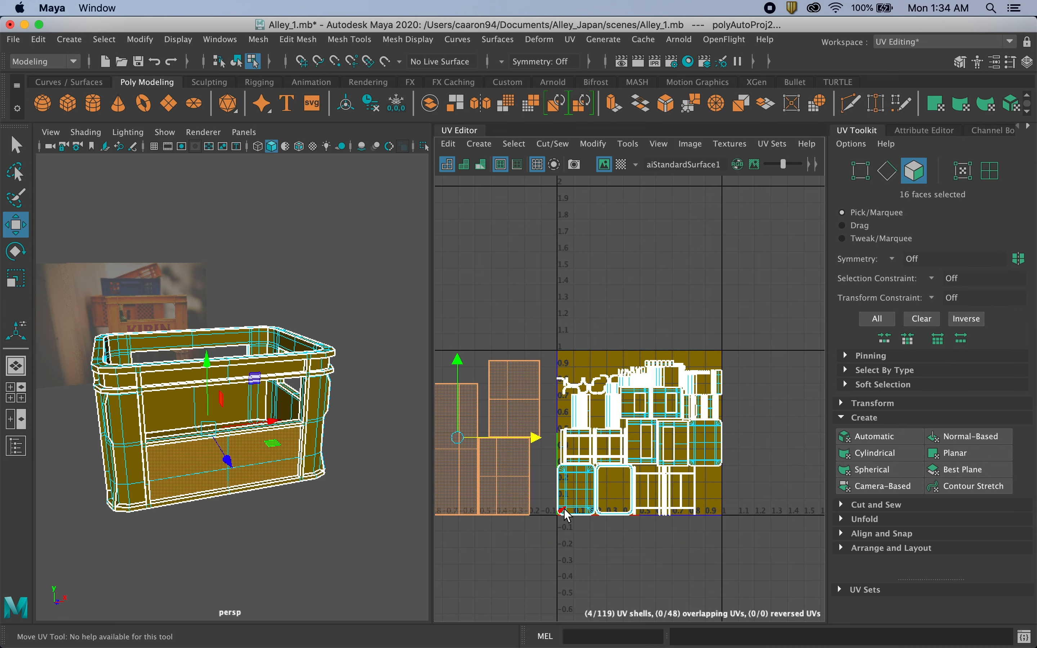
{"action": "middle_click_drag", "start_coordinate": [566, 515], "coordinate": [652, 487], "text": "alt"}
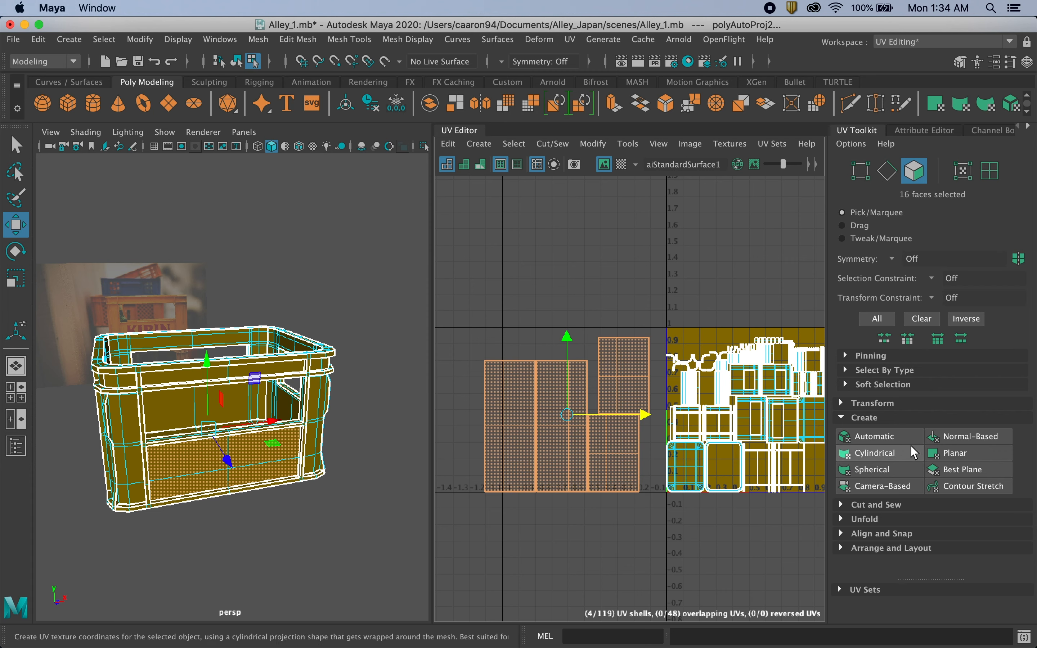
Step: Select the four large central faces on the underside of the crate
{"action": "left_click_drag", "start_coordinate": [243, 466], "coordinate": [371, 385], "text": "alt"}
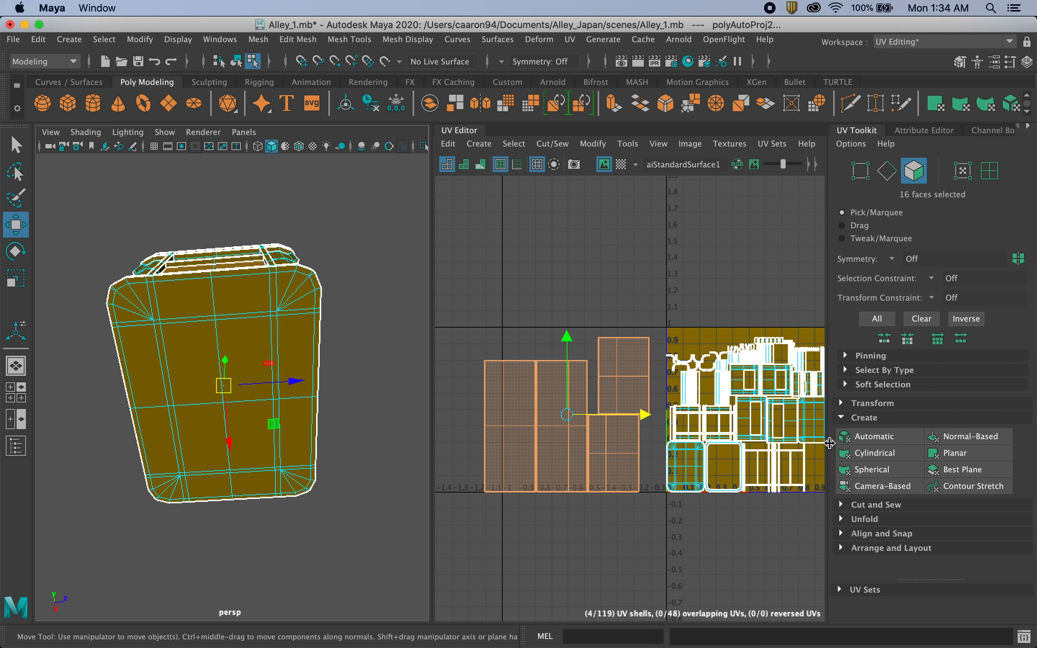
{"action": "left_click", "coordinate": [192, 428]}
{"action": "left_click", "coordinate": [256, 438], "text": "shift"}
{"action": "left_click", "coordinate": [238, 376], "text": "shift"}
{"action": "left_click", "coordinate": [201, 369], "text": "shift"}
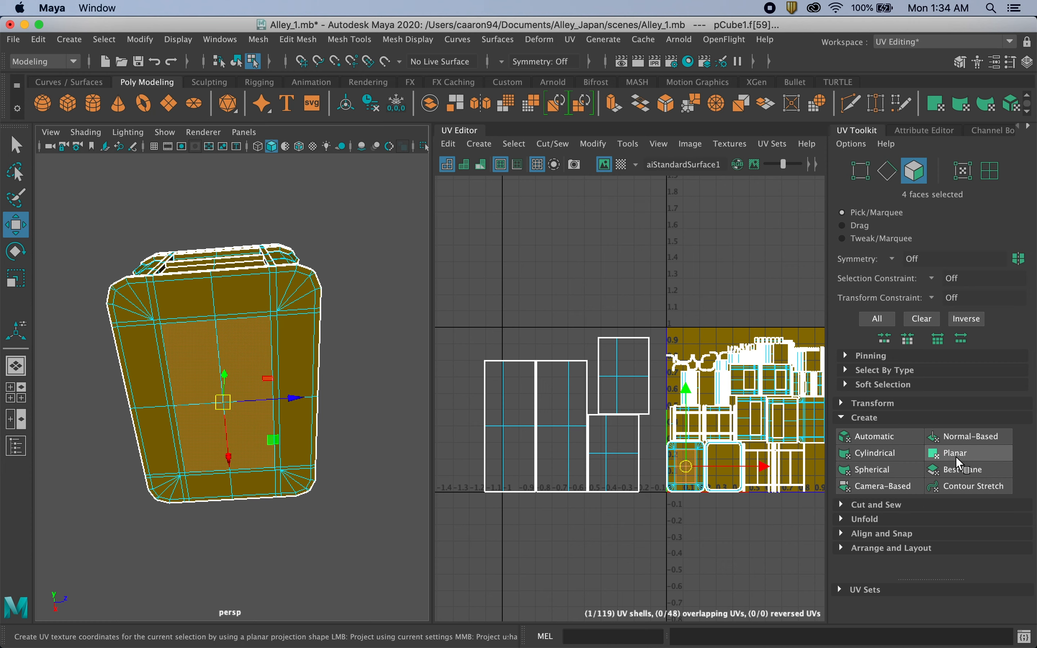
Step: Try a Cylindrical UV projection on the four central underside faces and undo it
{"action": "left_click", "coordinate": [891, 453]}
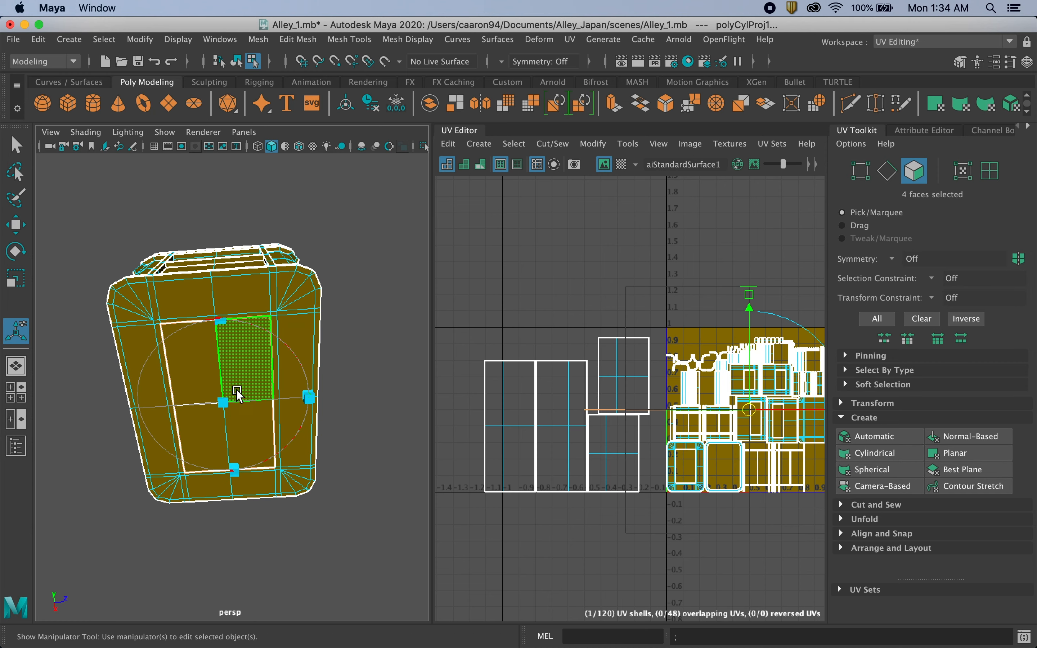
{"action": "left_click", "coordinate": [749, 410]}
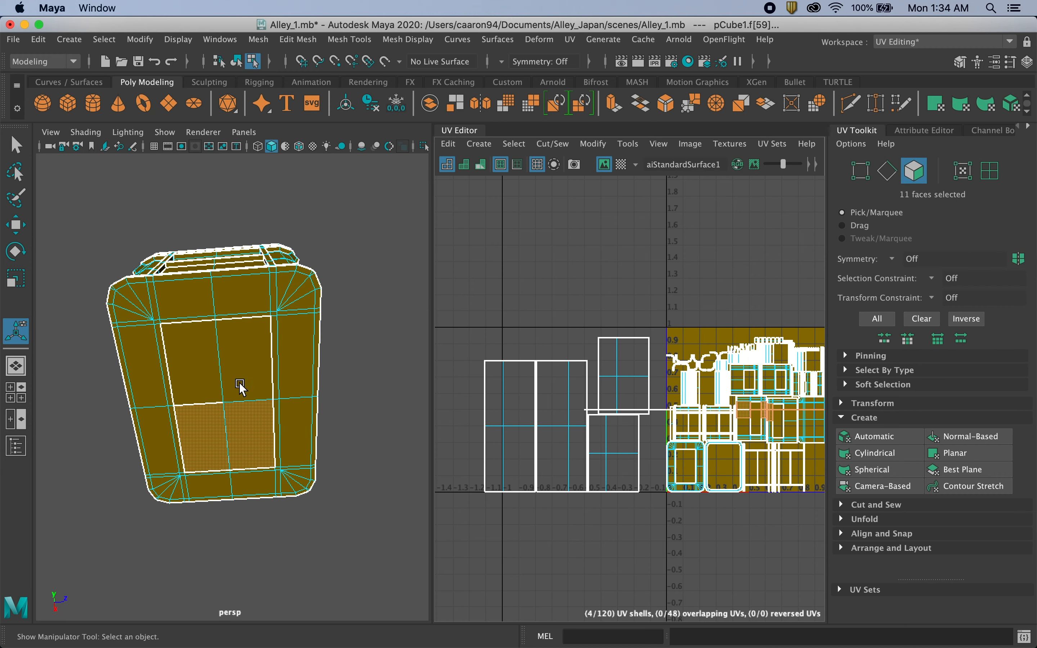
{"action": "key", "text": "super+z"}
{"action": "key", "text": "super+z"}
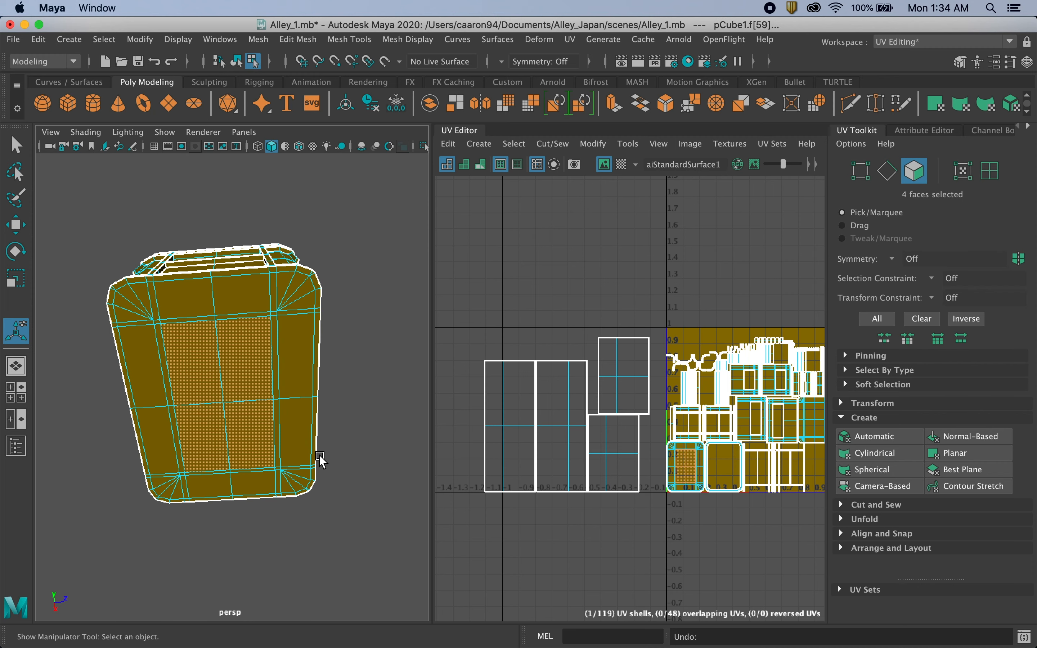
Step: Apply an Automatic UV projection to the four central underside faces and select the resulting shell
{"action": "left_click", "coordinate": [878, 435]}
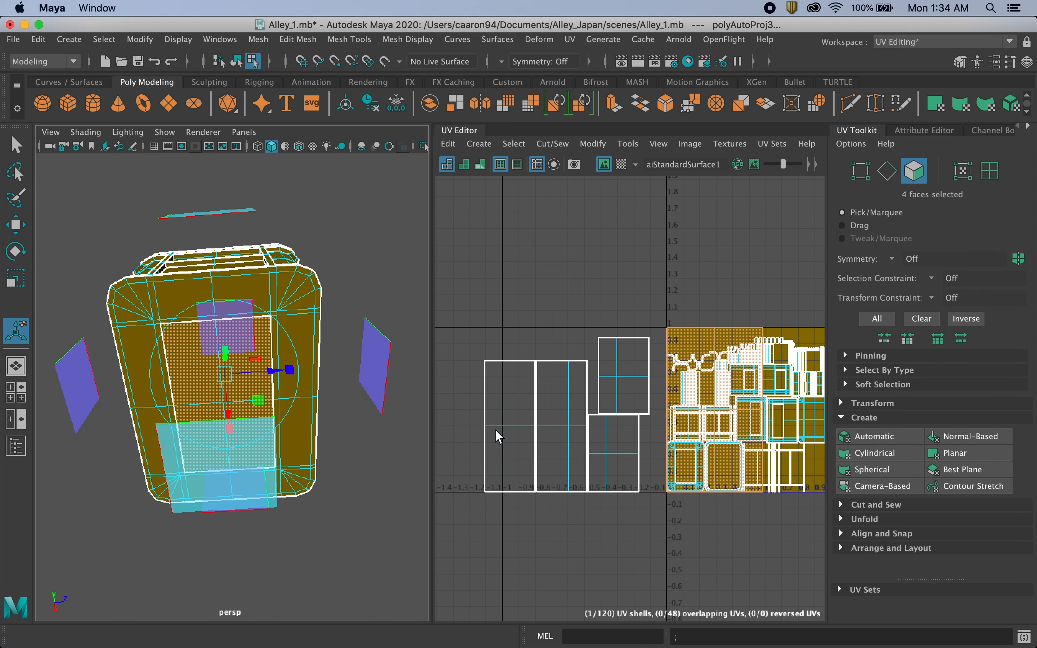
{"action": "double_click", "coordinate": [704, 342]}
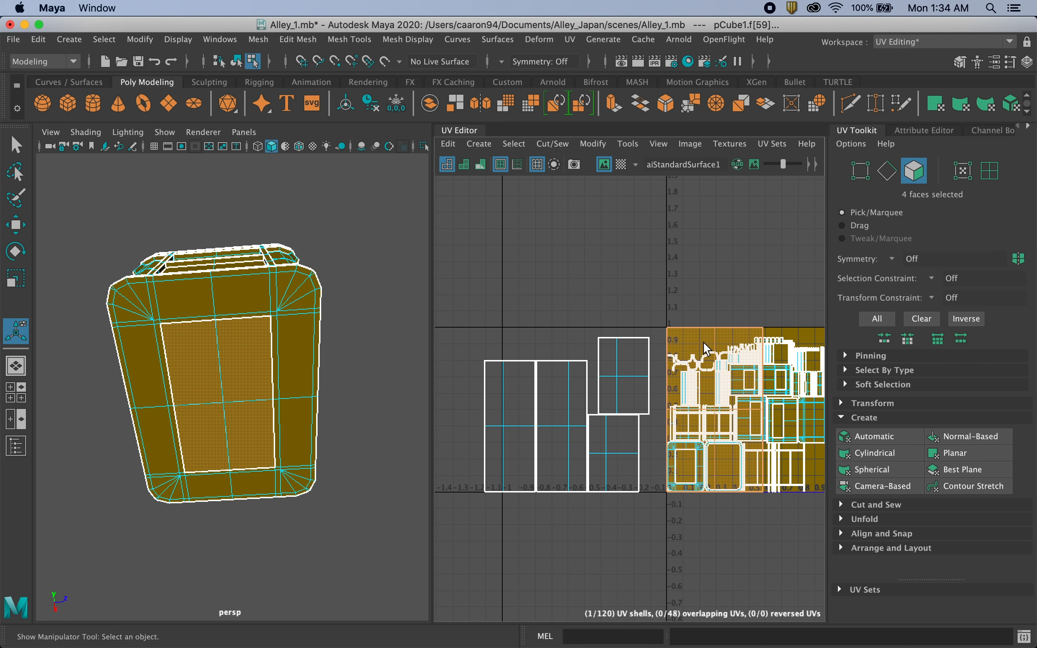
Step: Try moving the underside panel's UV shell above and left of the 0–1 tile and undo the move
{"action": "key", "text": "w"}
{"action": "left_click_drag", "start_coordinate": [714, 405], "coordinate": [518, 233]}
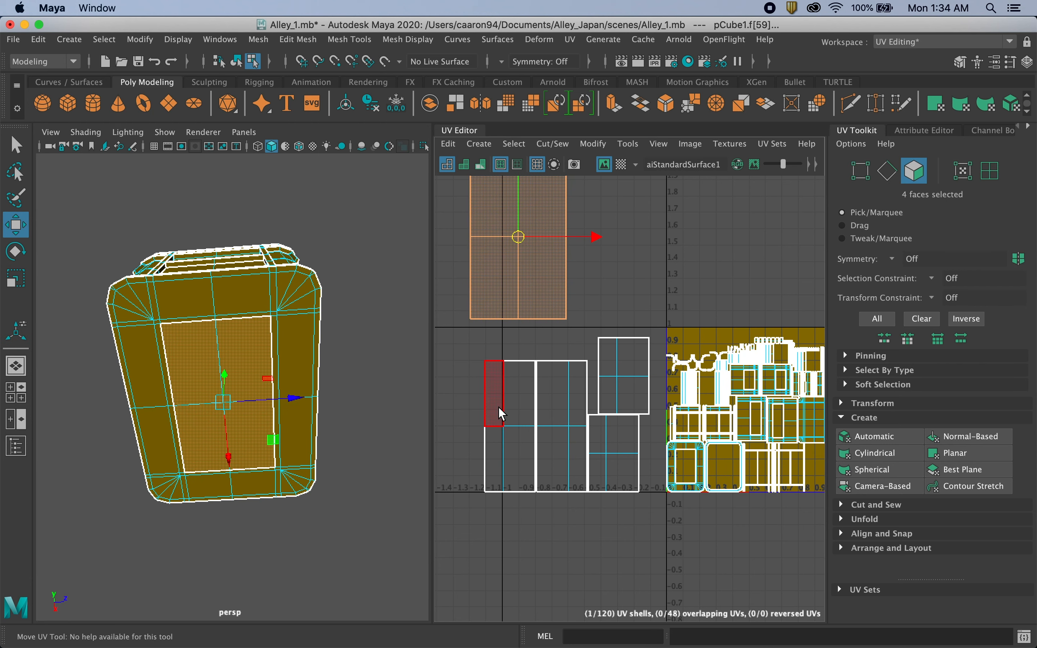
{"action": "key", "text": "ctrl+z"}
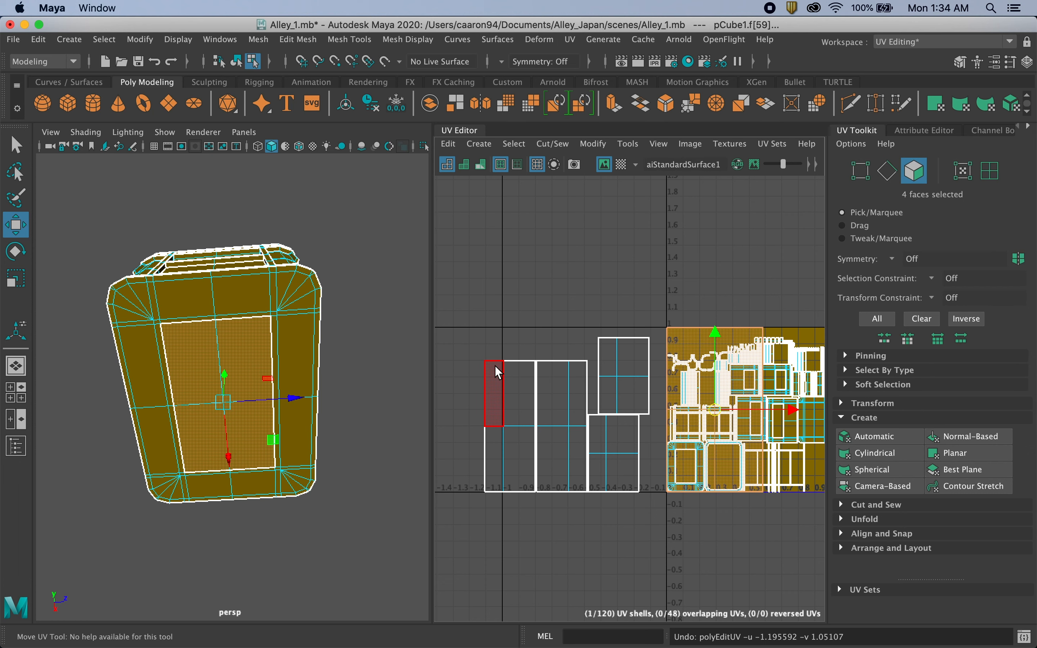
{"action": "key", "text": "ctrl+z"}
{"action": "key", "text": "ctrl+z"}
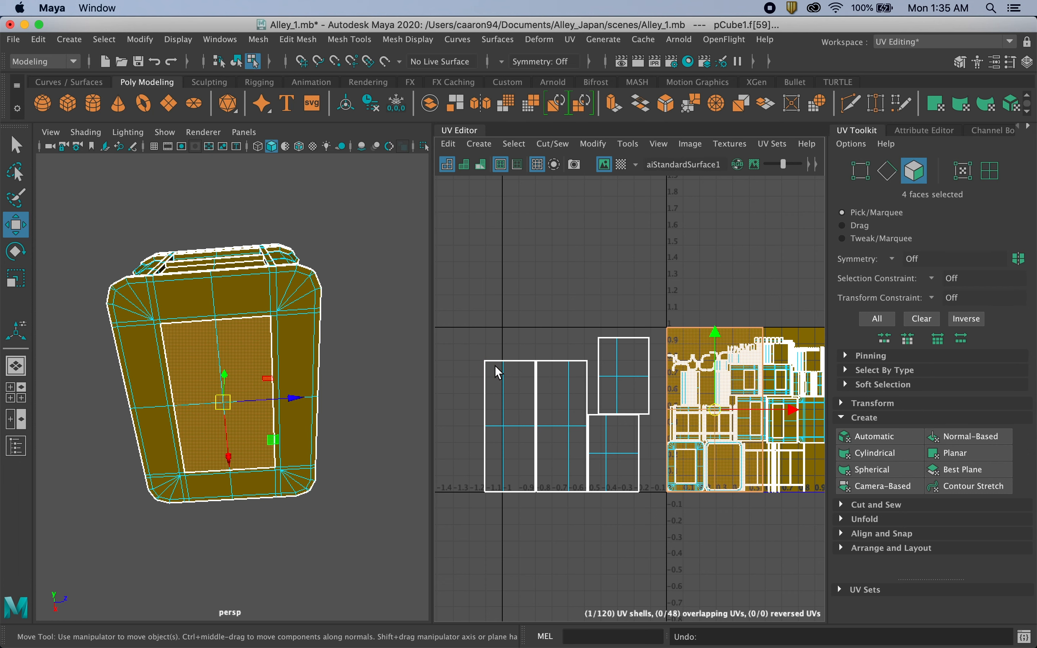
Step: Undo the Automatic UV projection on the four central underside faces
{"action": "key", "text": "ctrl+z"}
{"action": "left_click", "coordinate": [487, 292]}
{"action": "double_click", "coordinate": [681, 336]}
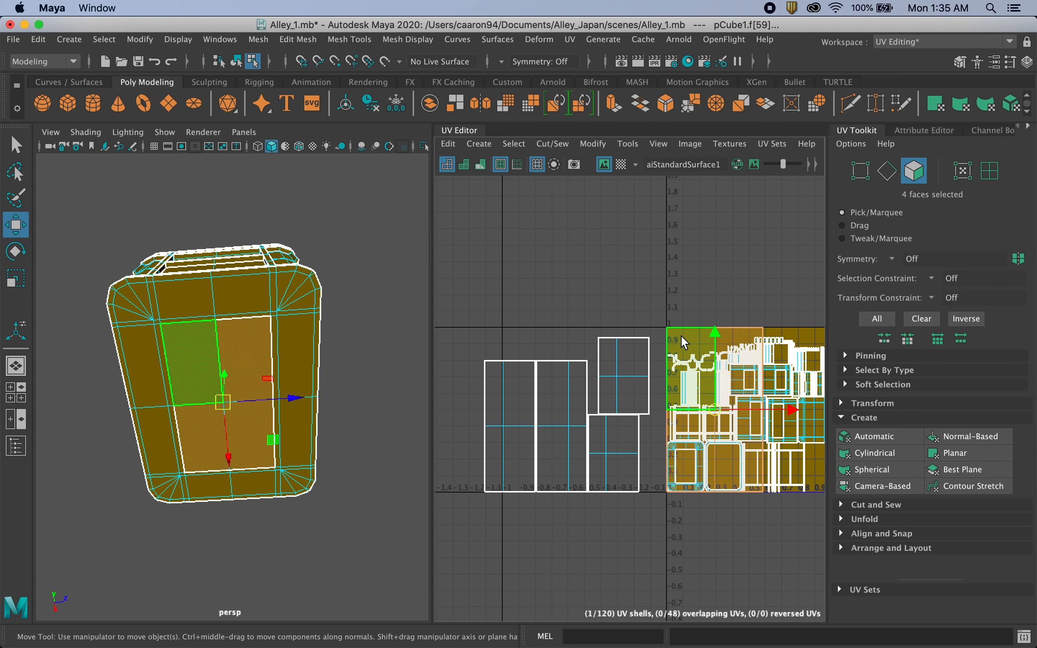
{"action": "key", "text": "super+z"}
{"action": "key", "text": "super+z"}
{"action": "key", "text": "super+z"}
{"action": "key", "text": "super+z"}
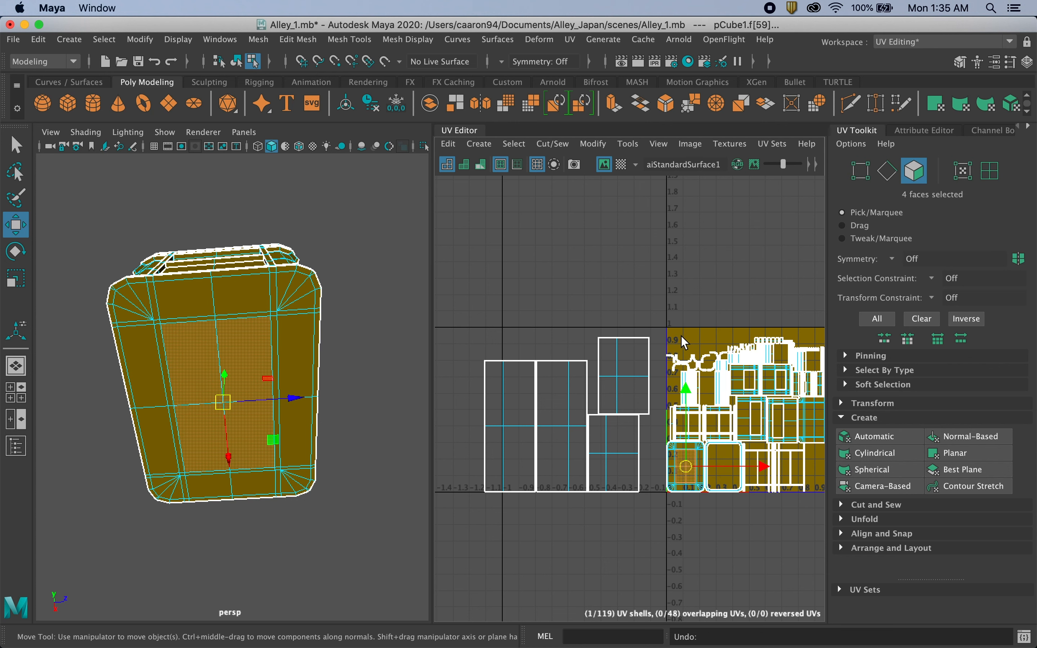
Step: Select all UV shells inside the 0–1 tile and move them together to empty space above and left of it
{"action": "middle_click_drag", "start_coordinate": [605, 363], "coordinate": [524, 357], "text": "alt"}
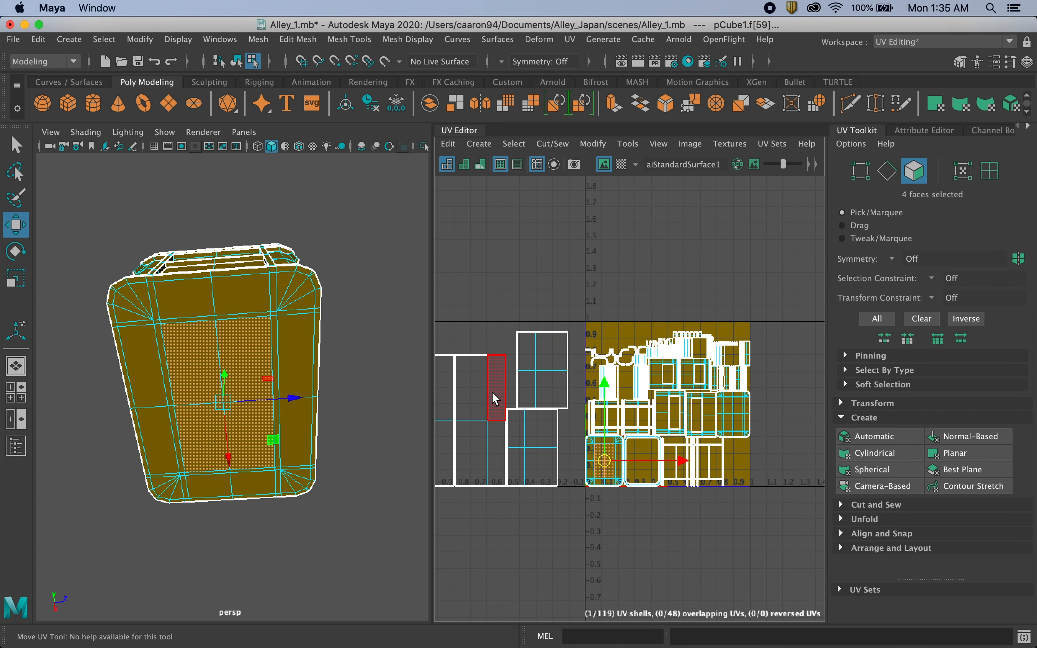
{"action": "left_click_drag", "start_coordinate": [294, 384], "coordinate": [227, 456], "text": "alt"}
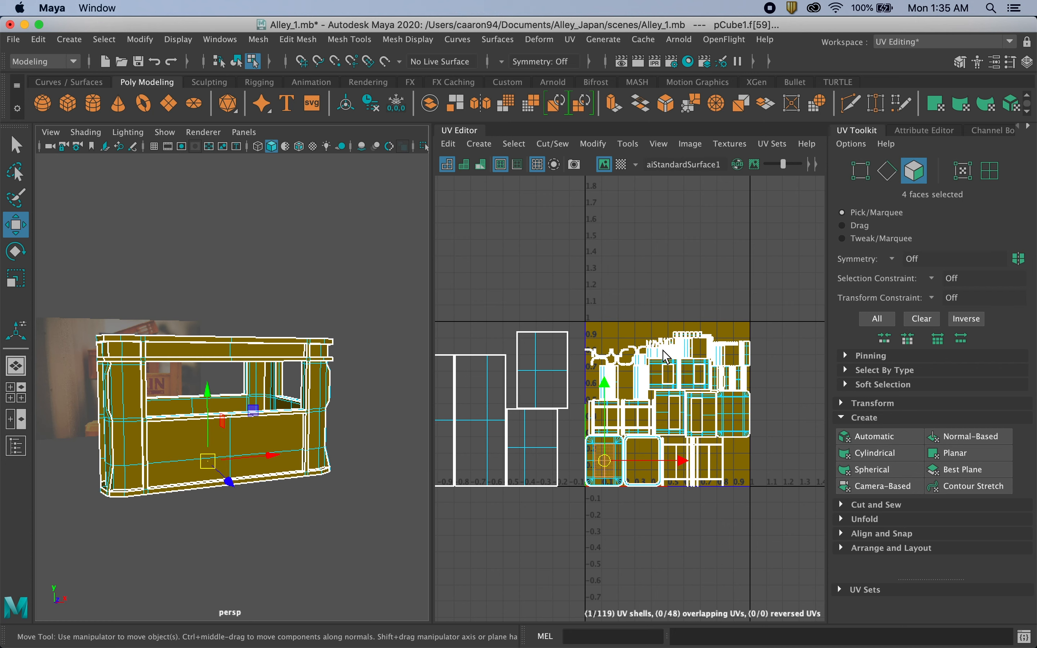
{"action": "left_click_drag", "start_coordinate": [781, 324], "coordinate": [583, 498]}
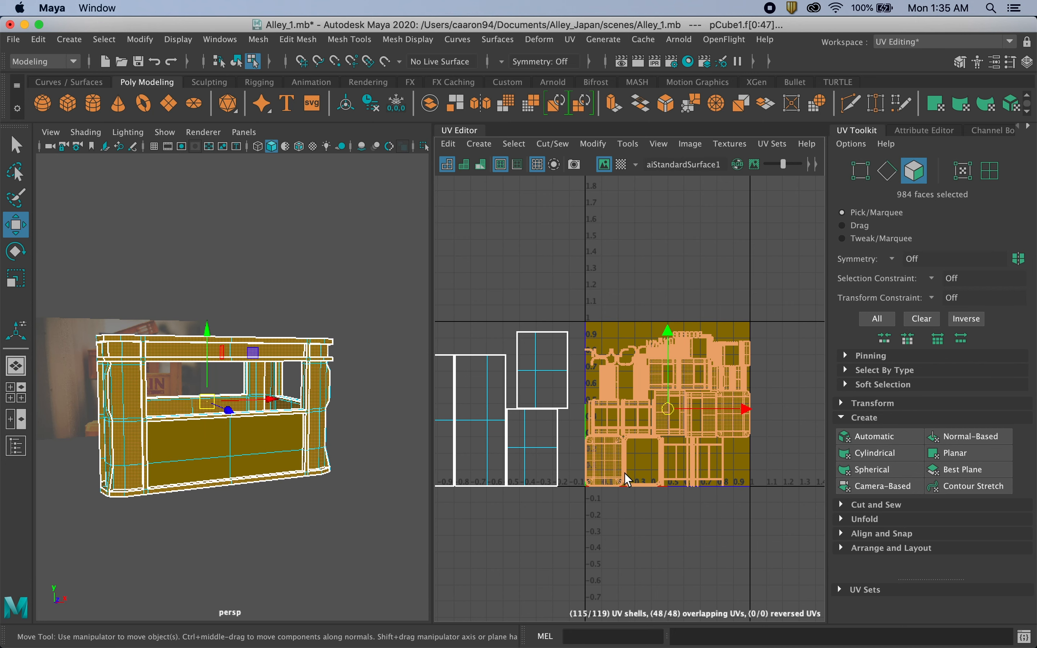
{"action": "left_click_drag", "start_coordinate": [670, 410], "coordinate": [527, 241]}
{"action": "middle_click_drag", "start_coordinate": [661, 390], "coordinate": [758, 391], "text": "alt"}
Step: Select the upper of the two short side panel UV shells and rotate it 90° counterclockwise
{"action": "double_click", "coordinate": [649, 388]}
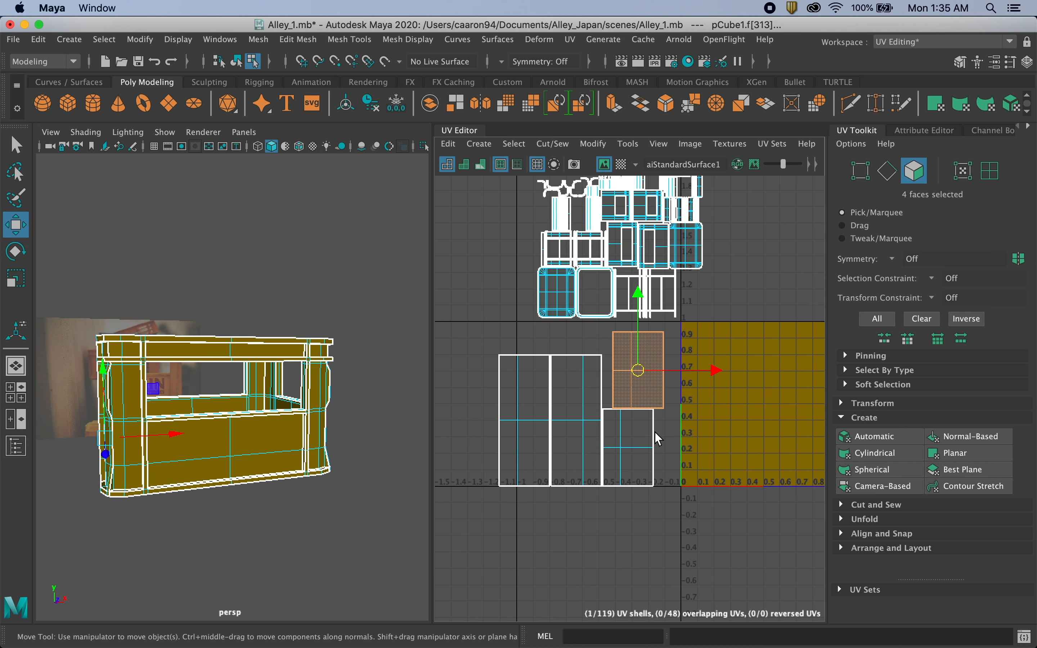
{"action": "left_click_drag", "start_coordinate": [328, 467], "coordinate": [387, 470], "text": "alt"}
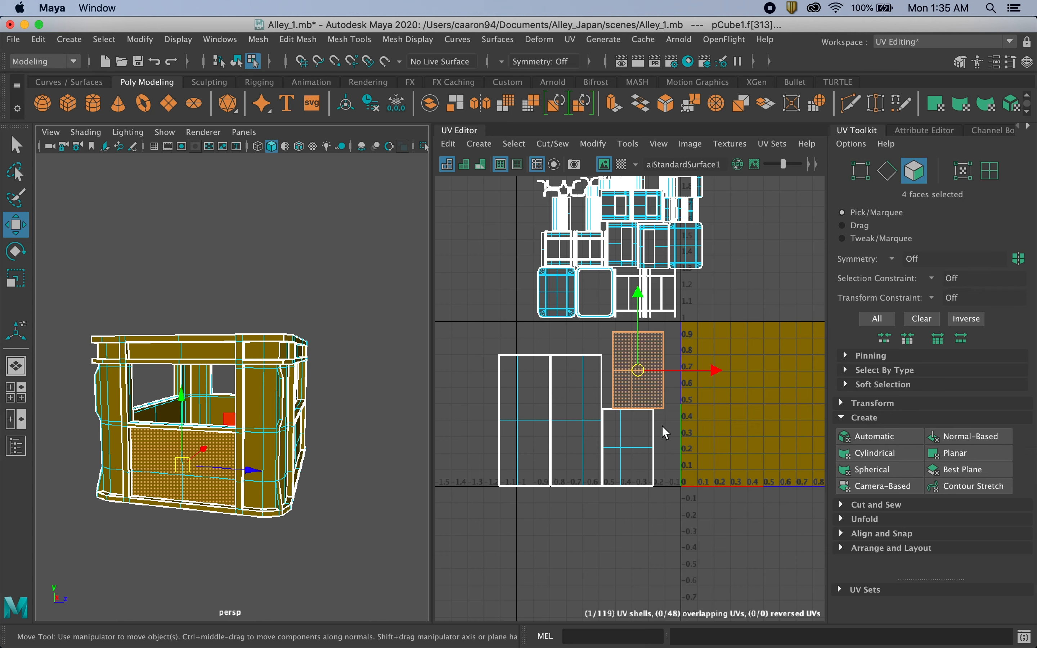
{"action": "left_click", "coordinate": [842, 403]}
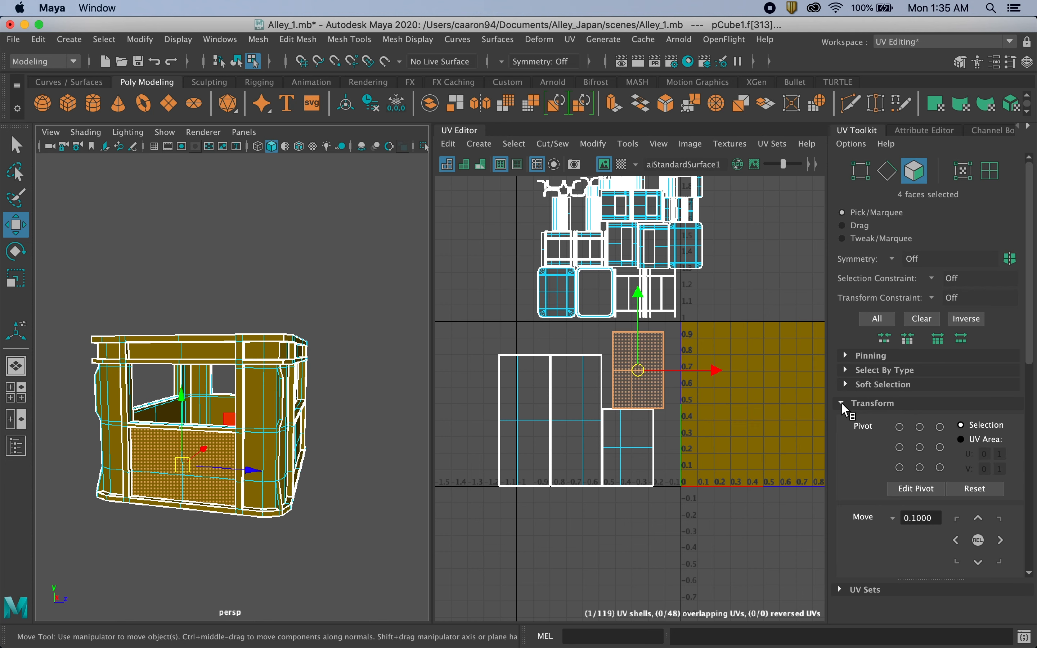
{"action": "scroll", "coordinate": [885, 435], "scroll_direction": "down", "scroll_amount": 5}
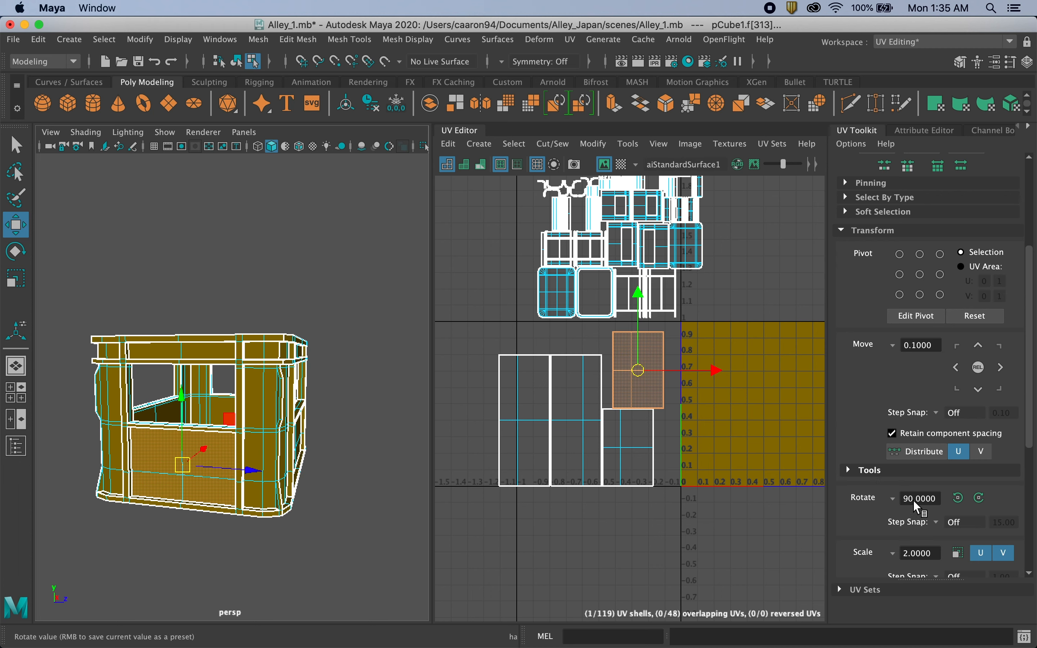
{"action": "left_click", "coordinate": [958, 498]}
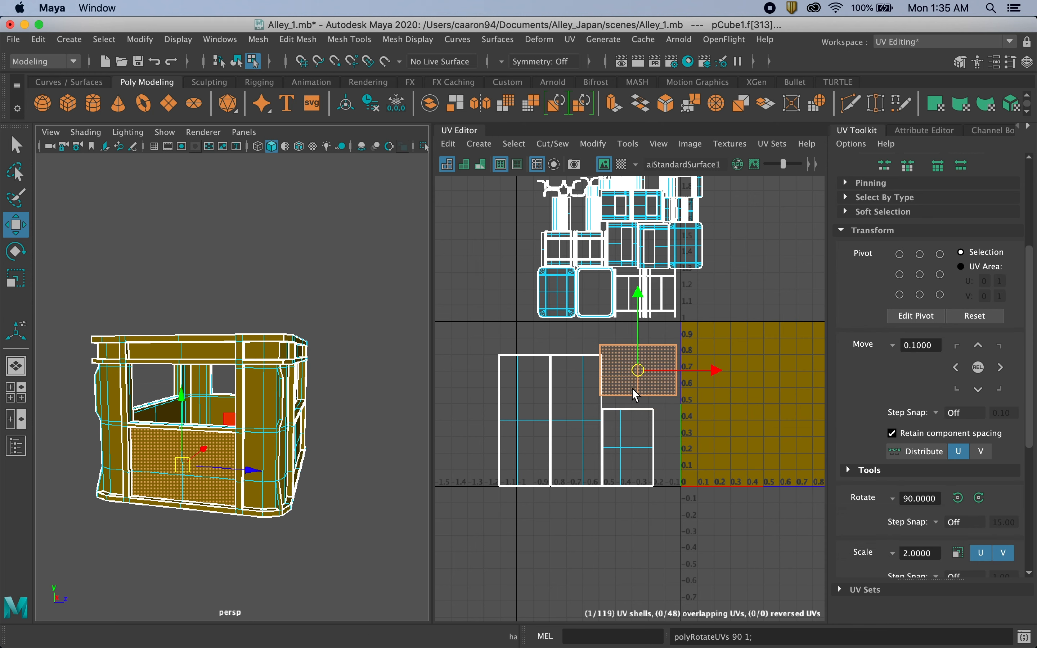
Step: Rotate the other short side panel's UV shell 90° counterclockwise and place it directly beneath the first one
{"action": "left_click", "coordinate": [641, 438]}
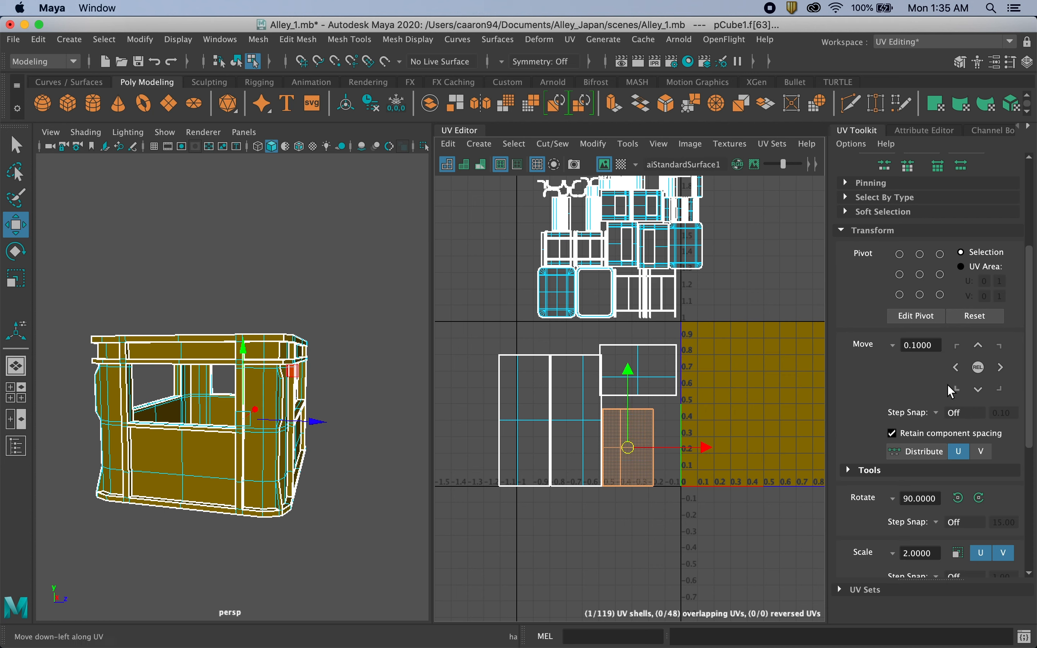
{"action": "left_click", "coordinate": [959, 497]}
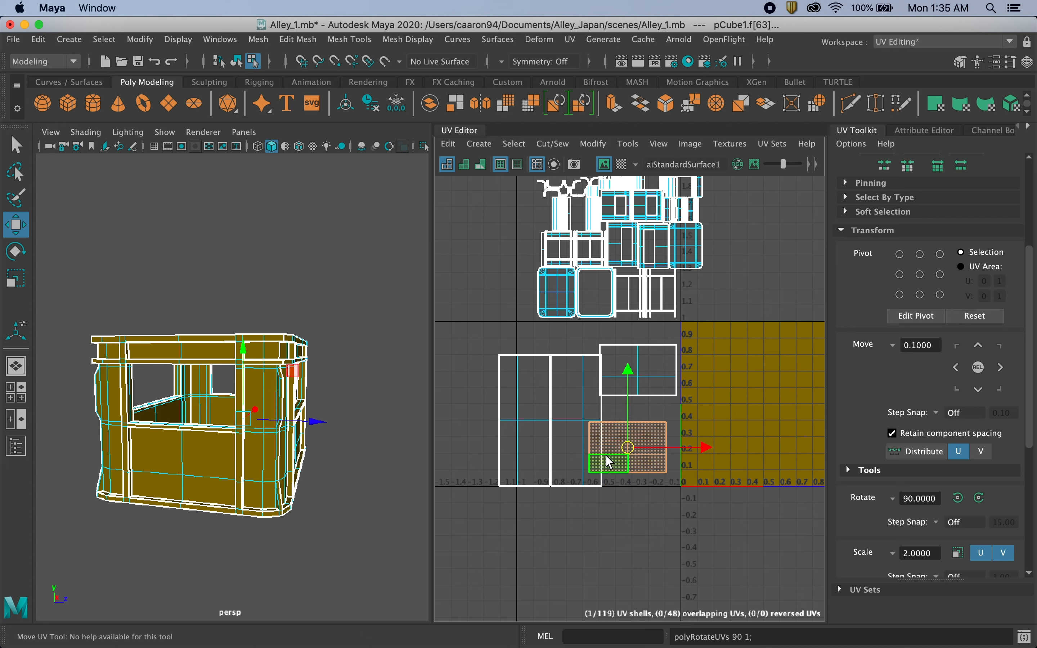
{"action": "left_click_drag", "start_coordinate": [628, 449], "coordinate": [638, 433]}
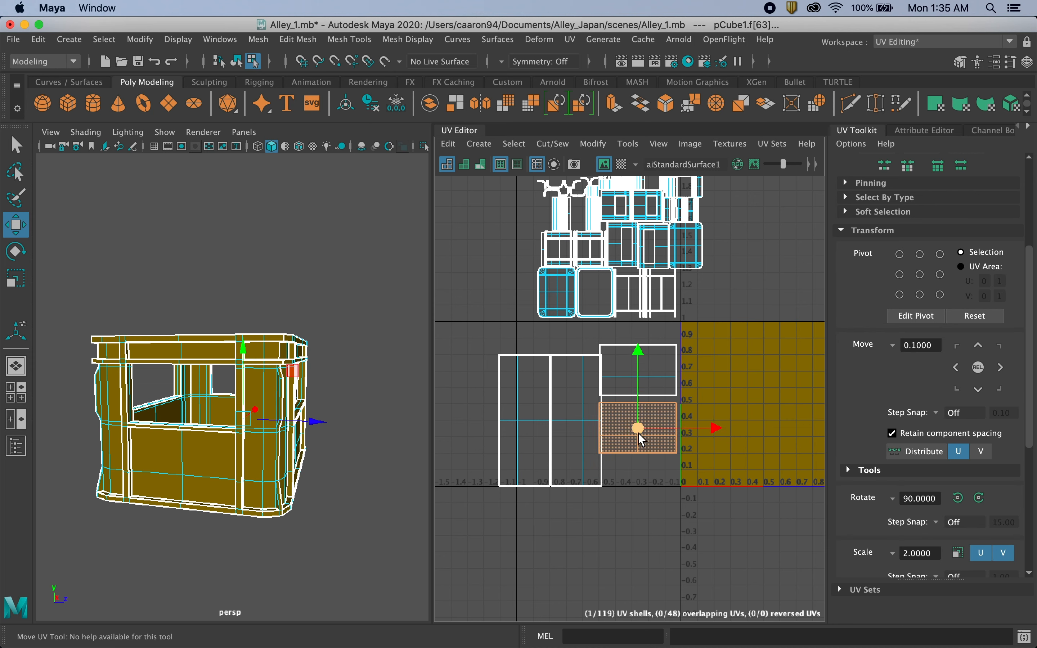
Step: Lay both tall panel UV shells horizontally, rotating the right one 90° clockwise and moving it up, and the left one 90° counterclockwise
{"action": "left_click", "coordinate": [568, 463]}
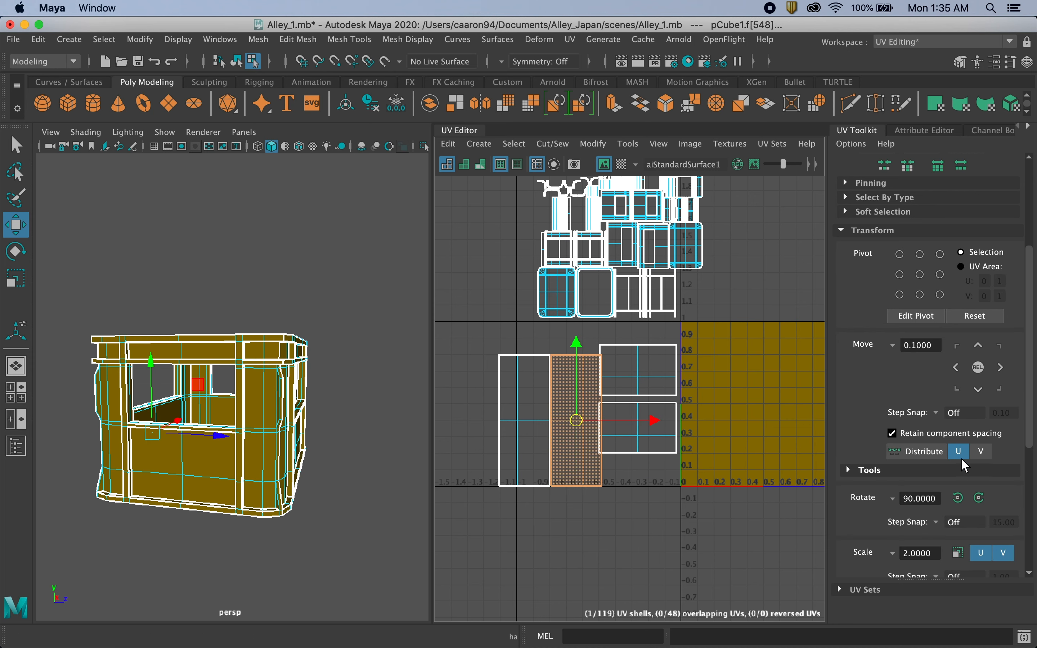
{"action": "left_click", "coordinate": [980, 497]}
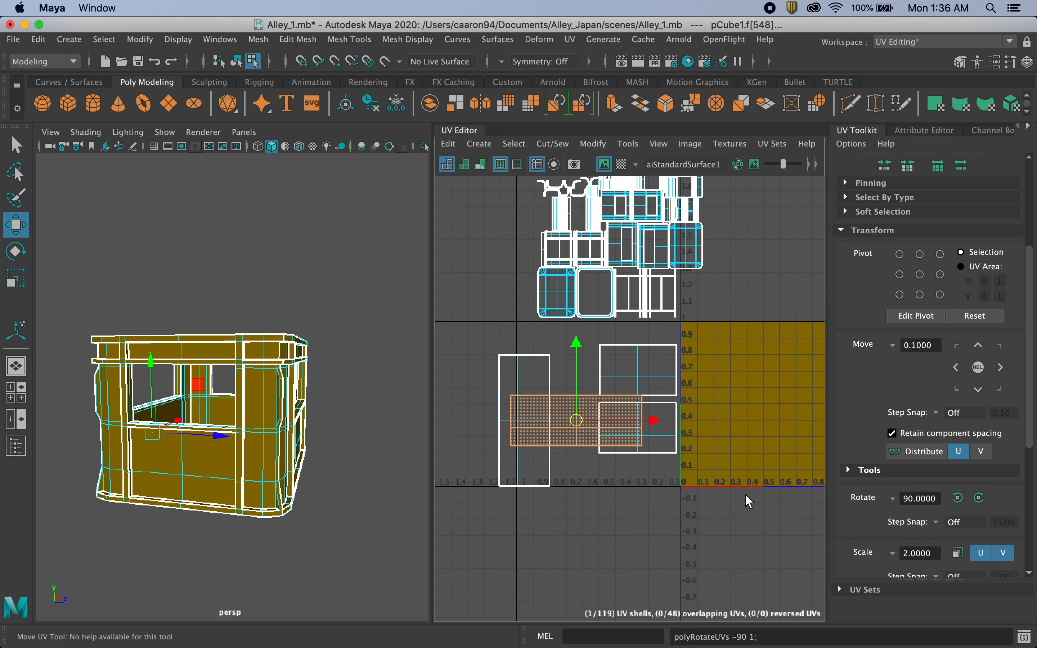
{"action": "left_click_drag", "start_coordinate": [401, 473], "coordinate": [298, 471], "text": "alt"}
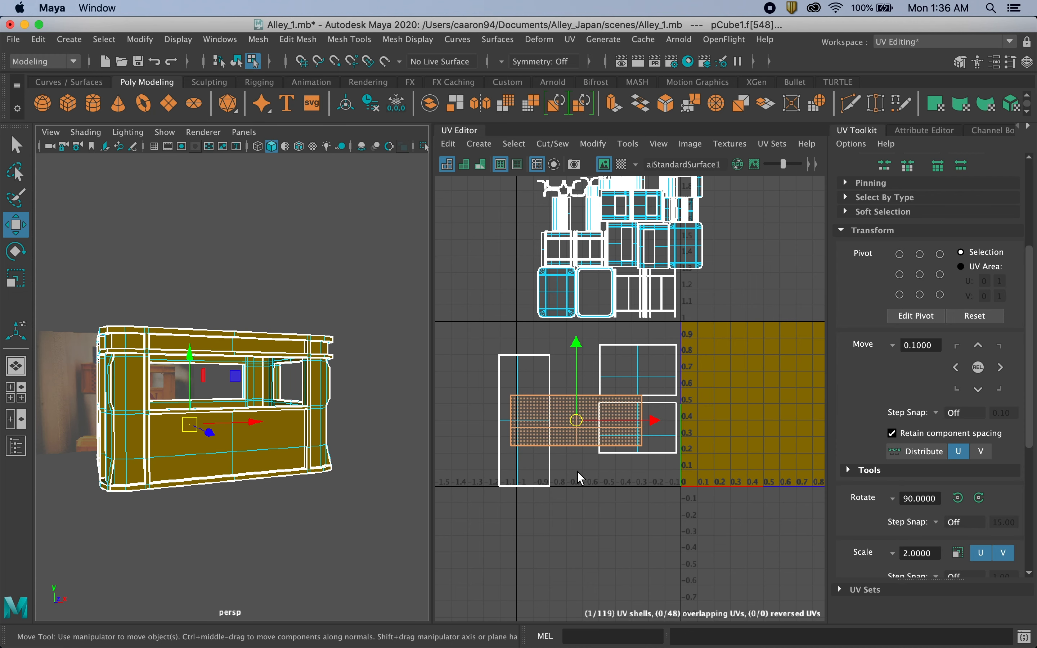
{"action": "left_click_drag", "start_coordinate": [583, 424], "coordinate": [563, 380]}
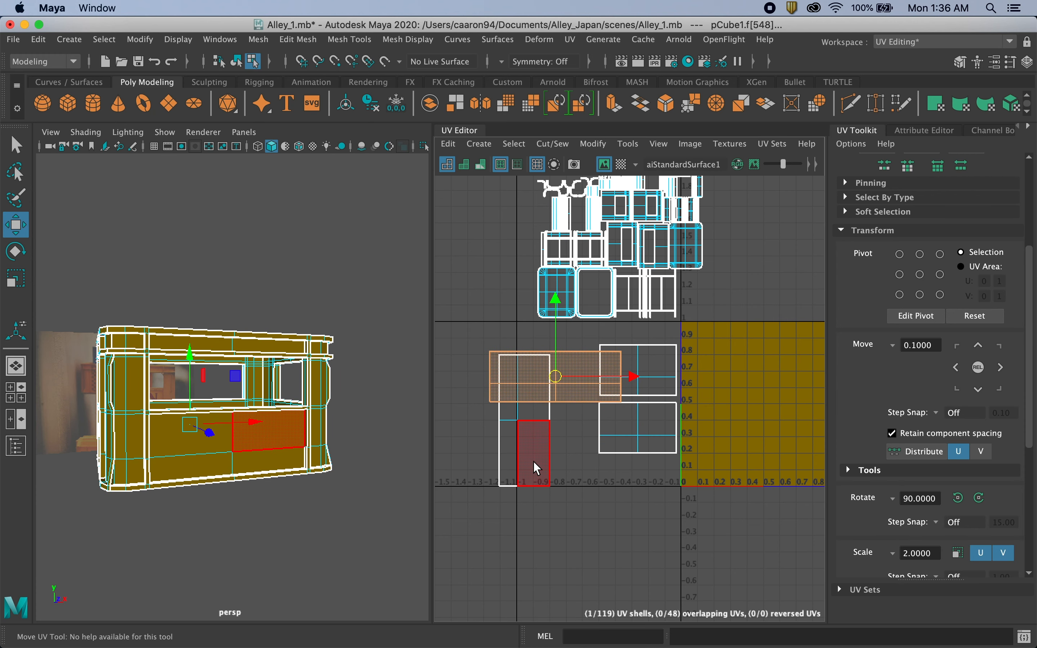
{"action": "left_click", "coordinate": [536, 469]}
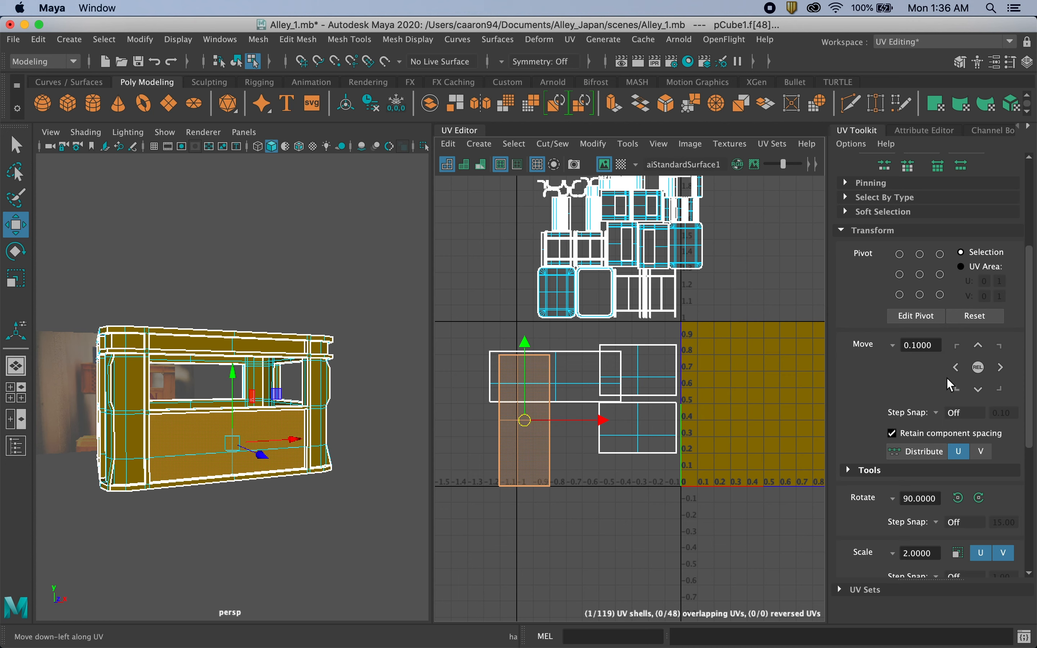
{"action": "left_click", "coordinate": [958, 498]}
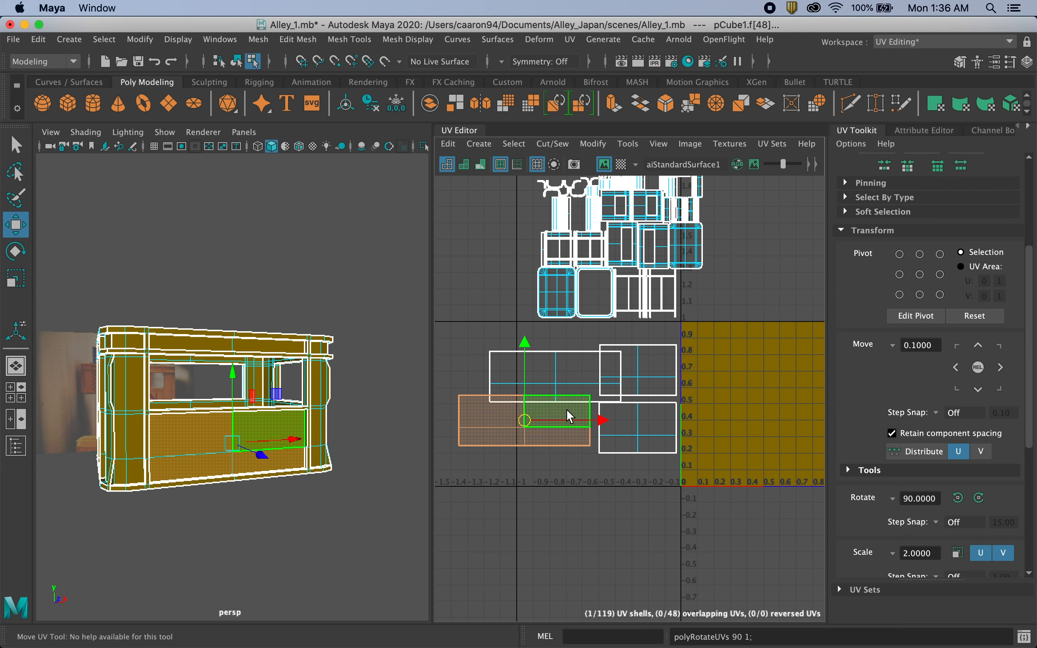
Step: Select all four large panel UV shells beside the 0–1 tile
{"action": "left_click", "coordinate": [515, 375], "text": "shift"}
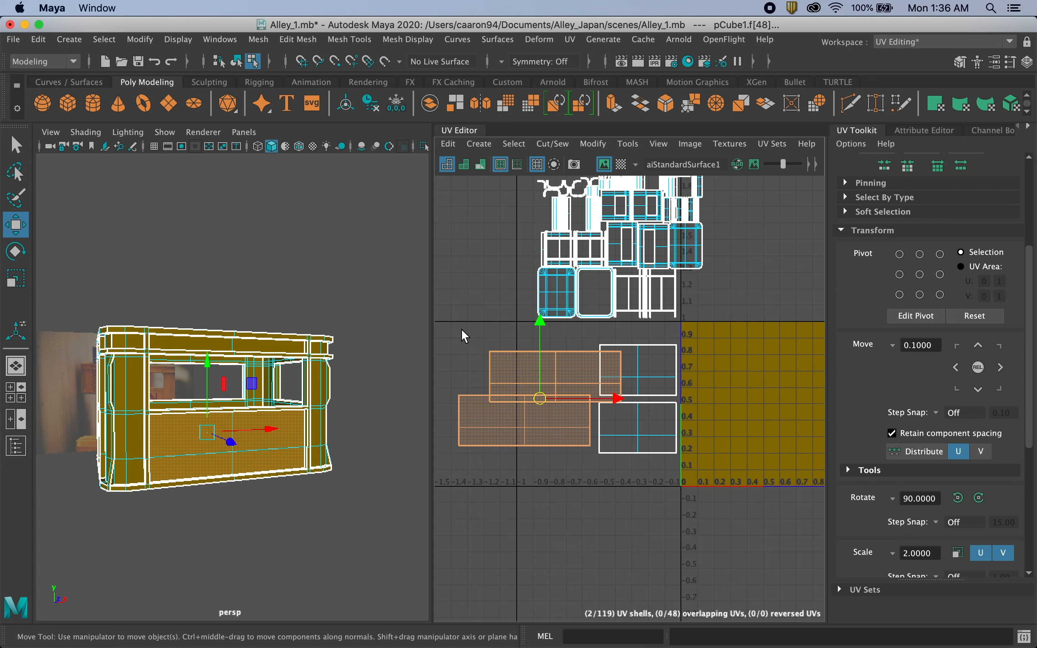
{"action": "left_click_drag", "start_coordinate": [462, 330], "coordinate": [678, 488]}
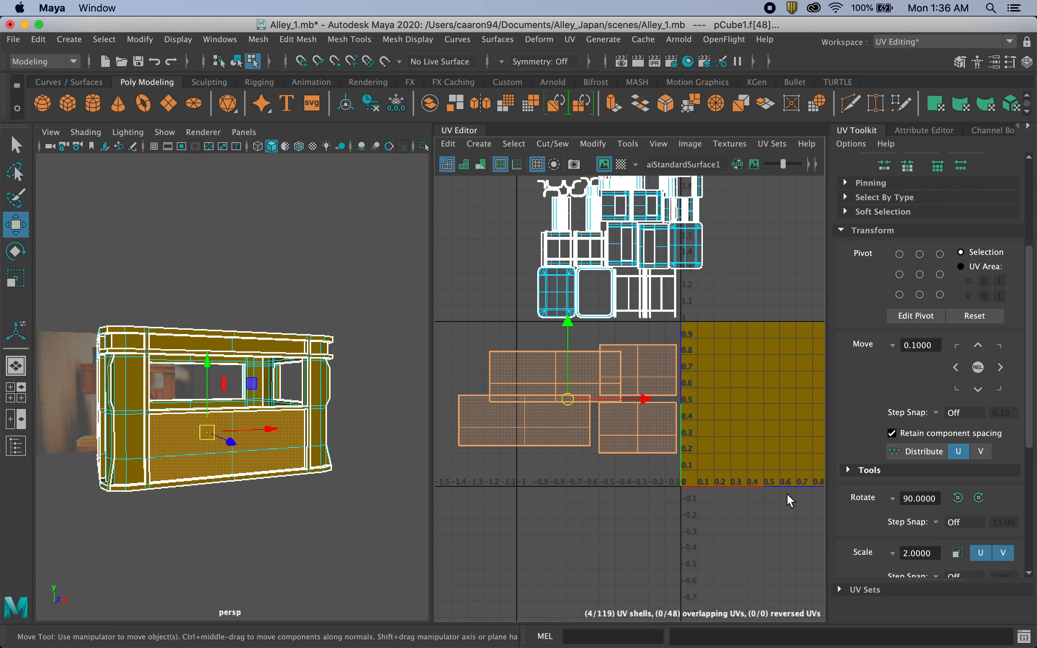
{"action": "left_click_drag", "start_coordinate": [1032, 401], "coordinate": [1032, 543]}
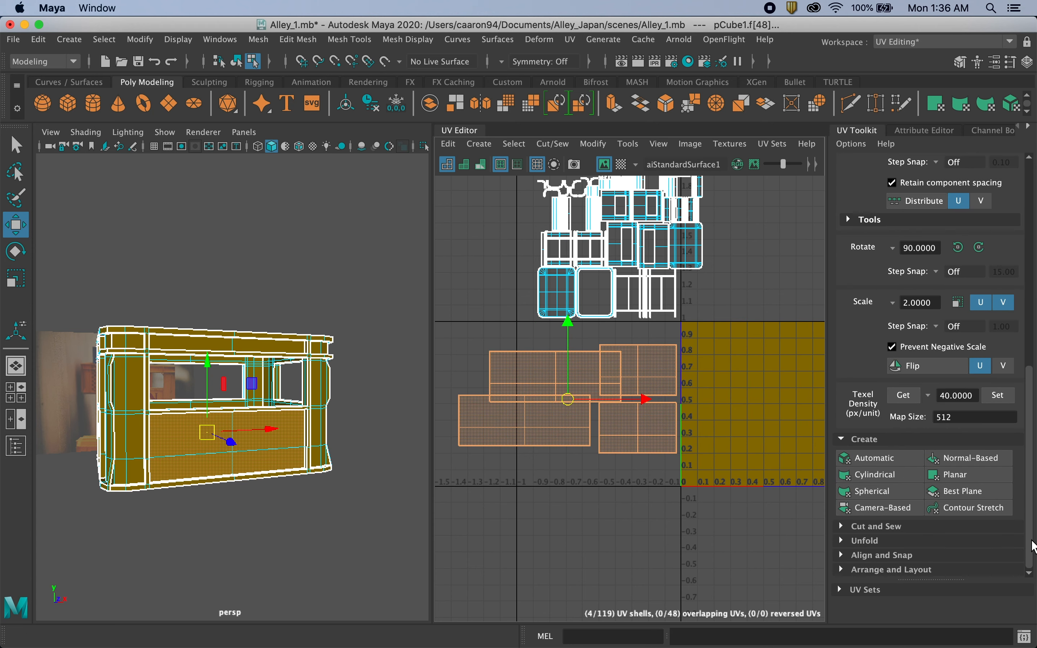
Step: Examine the Layout UVs options, especially the shell and tile padding, and close them without applying
{"action": "left_click", "coordinate": [628, 146]}
{"action": "mouse_move", "coordinate": [603, 149]}
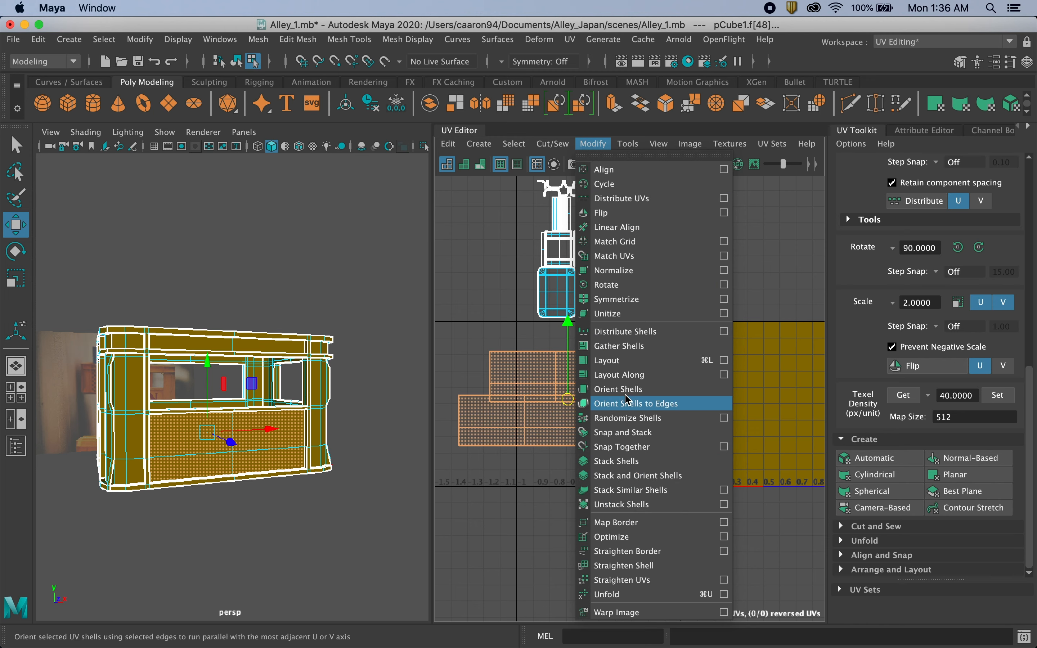
{"action": "left_click", "coordinate": [722, 362]}
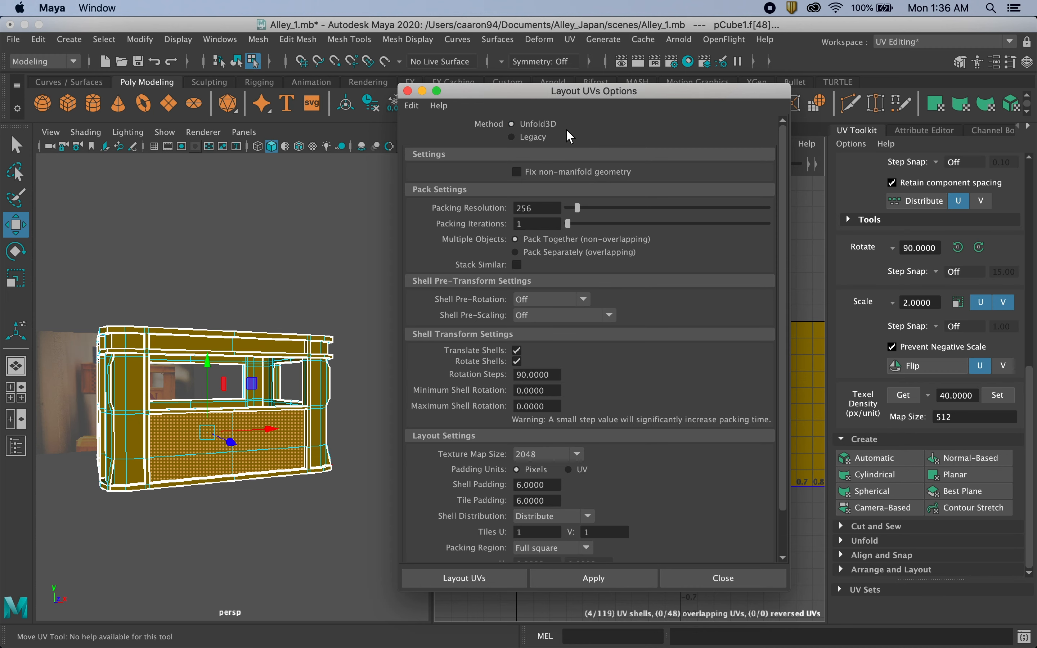
{"action": "scroll", "coordinate": [629, 363], "scroll_direction": "down", "scroll_amount": 3}
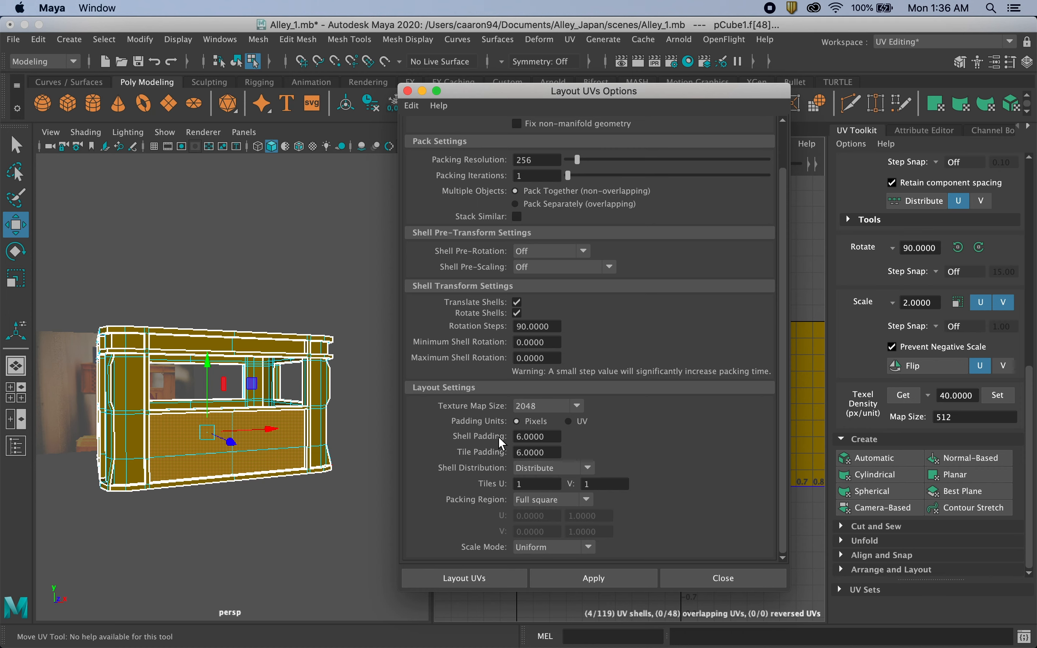
{"action": "left_click_drag", "start_coordinate": [587, 97], "coordinate": [563, 266]}
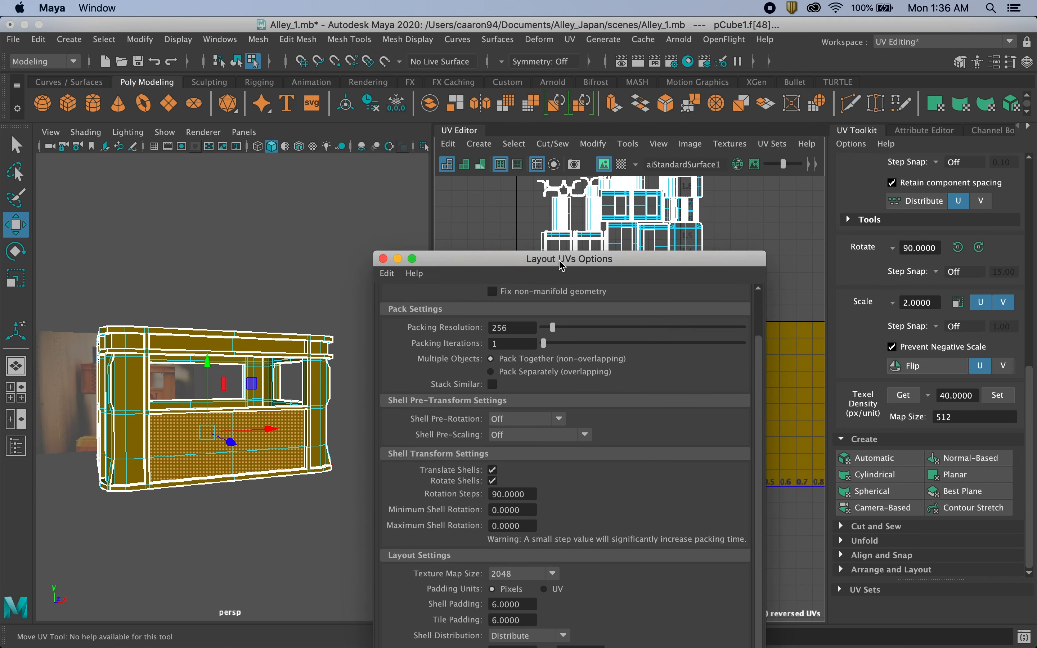
{"action": "left_click", "coordinate": [597, 144]}
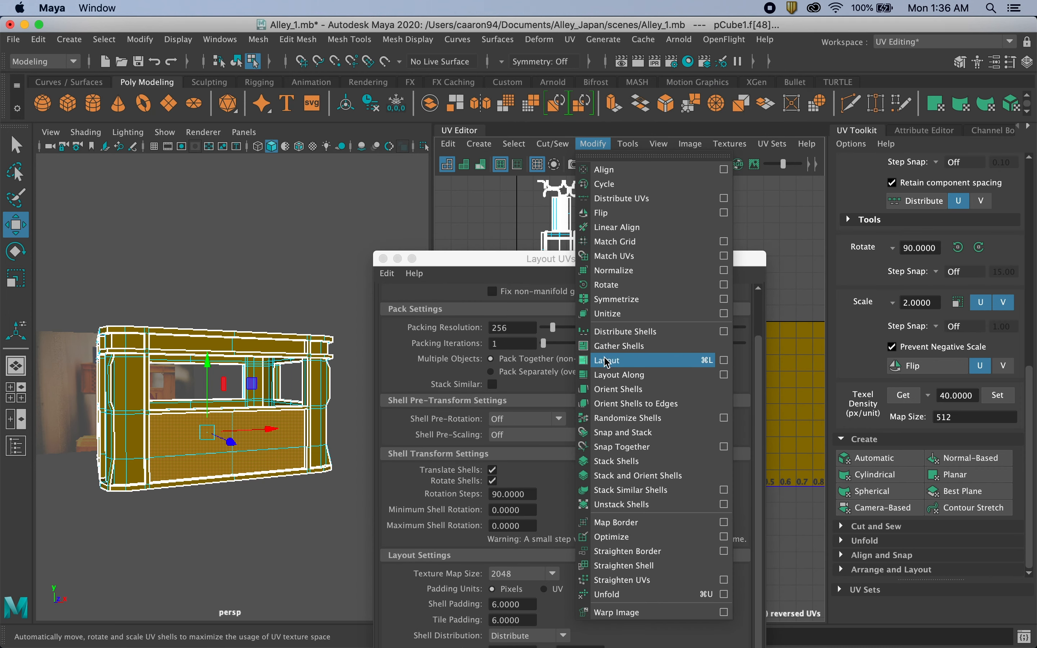
{"action": "left_click", "coordinate": [727, 363]}
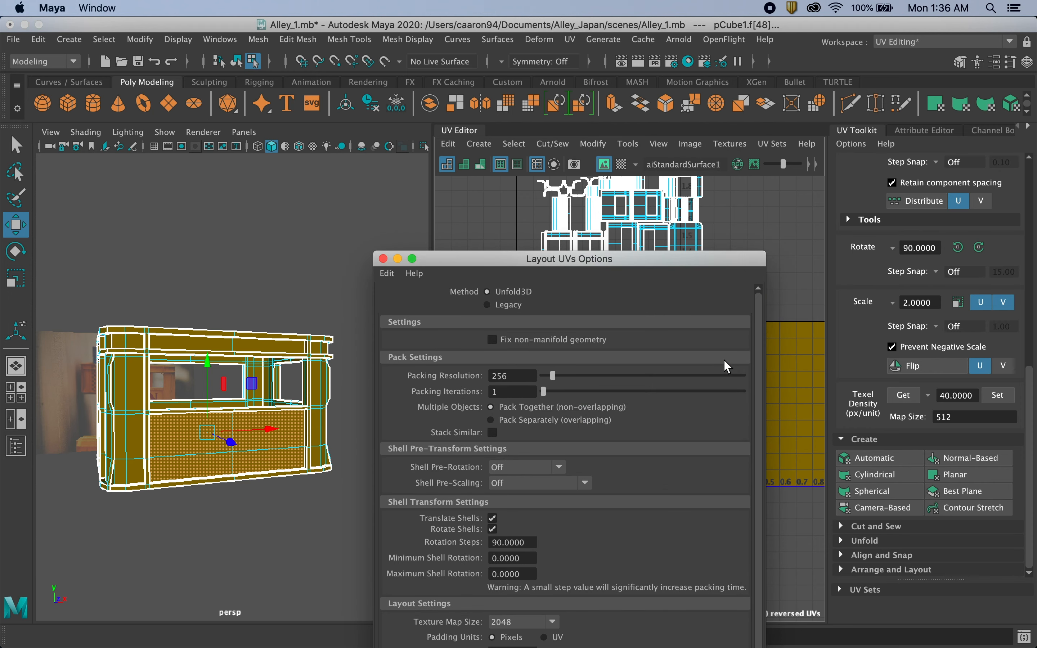
{"action": "left_click_drag", "start_coordinate": [658, 269], "coordinate": [623, 168]}
{"action": "scroll", "coordinate": [602, 481], "scroll_direction": "down", "scroll_amount": 2}
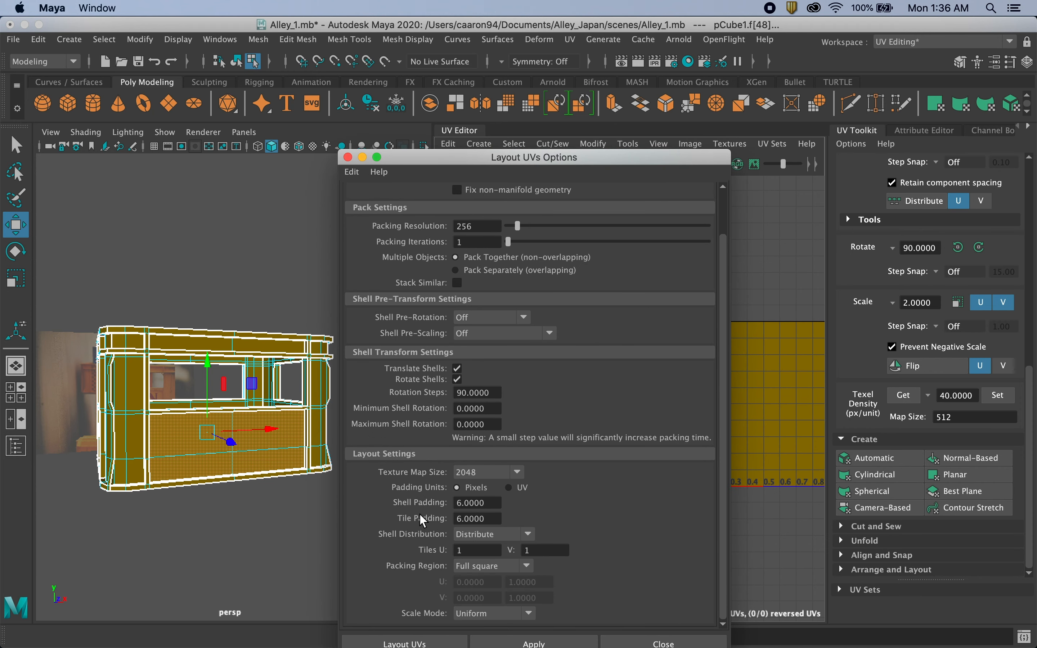
{"action": "left_click_drag", "start_coordinate": [490, 504], "coordinate": [428, 502]}
{"action": "left_click_drag", "start_coordinate": [536, 166], "coordinate": [489, 75]}
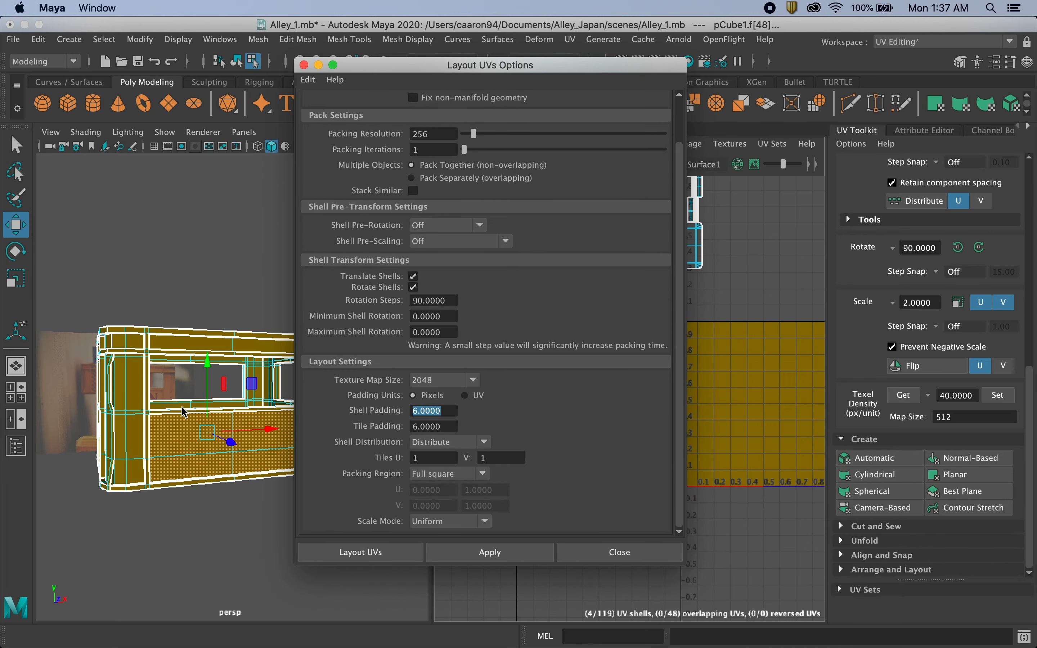
{"action": "left_click", "coordinate": [614, 554]}
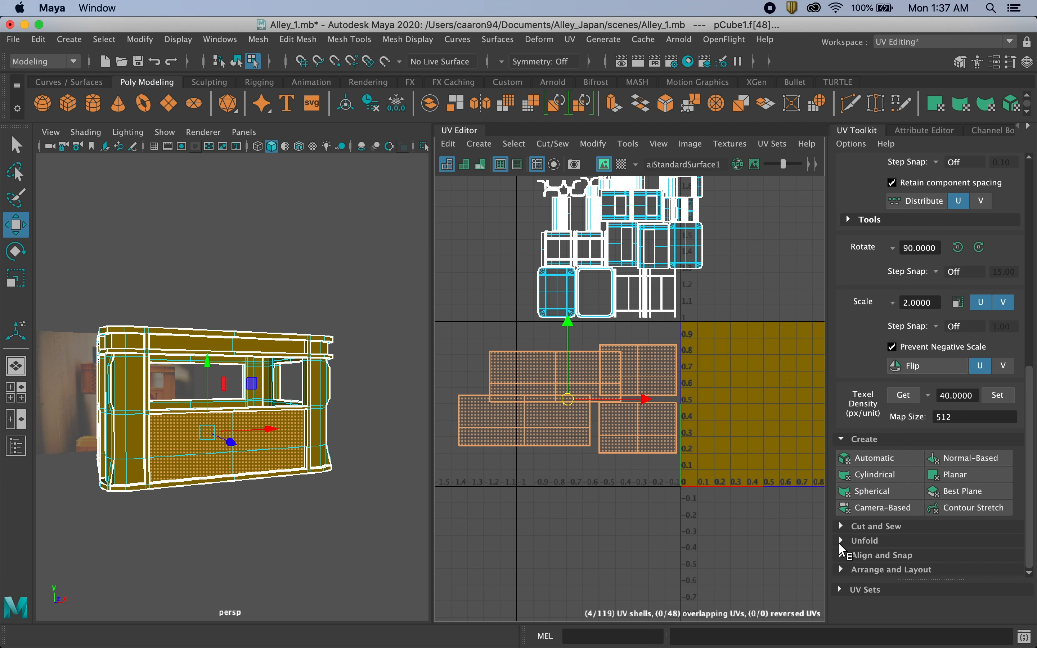
Step: Pack the four selected panel UV shells into the 0–1 tile with the Layout command
{"action": "middle_click_drag", "start_coordinate": [721, 519], "coordinate": [709, 556]}
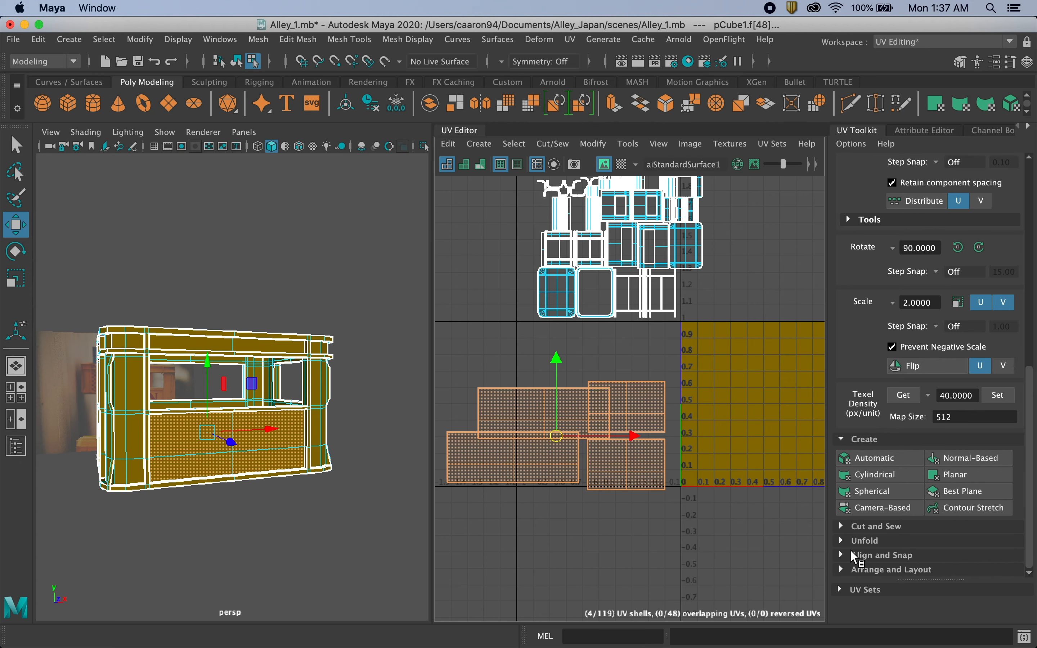
{"action": "left_click", "coordinate": [845, 569]}
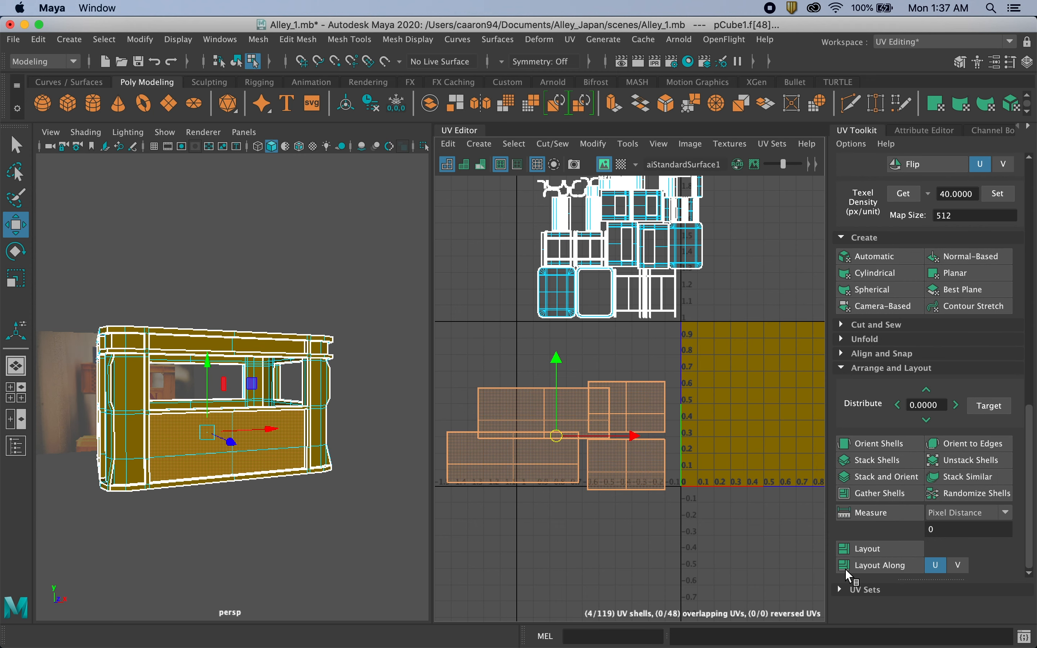
{"action": "left_click", "coordinate": [868, 550]}
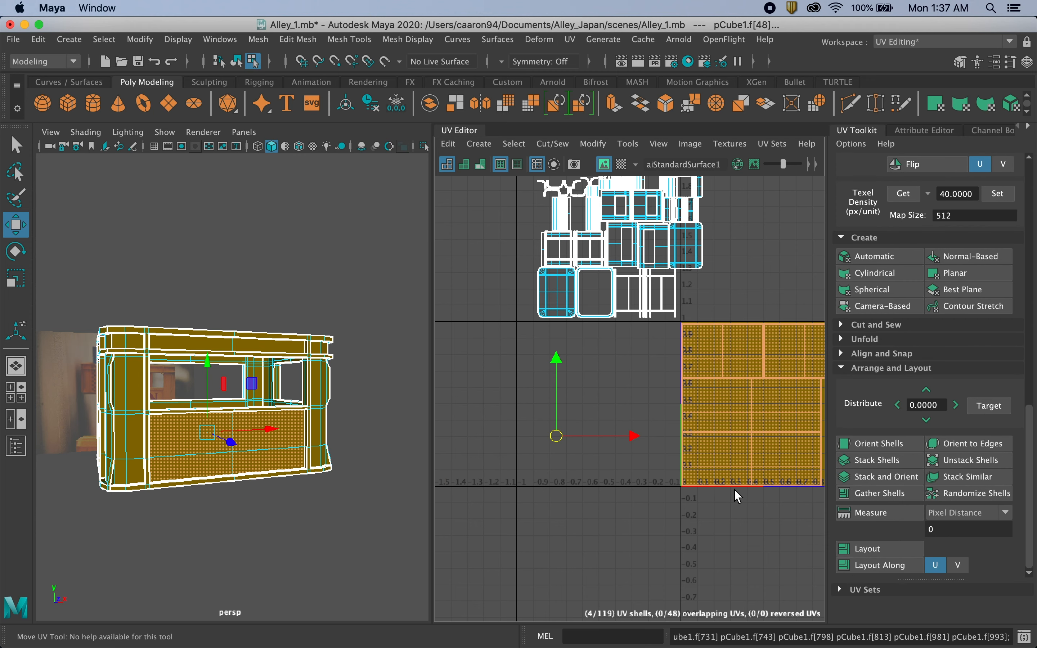
{"action": "middle_click_drag", "start_coordinate": [736, 486], "coordinate": [646, 502], "text": "alt"}
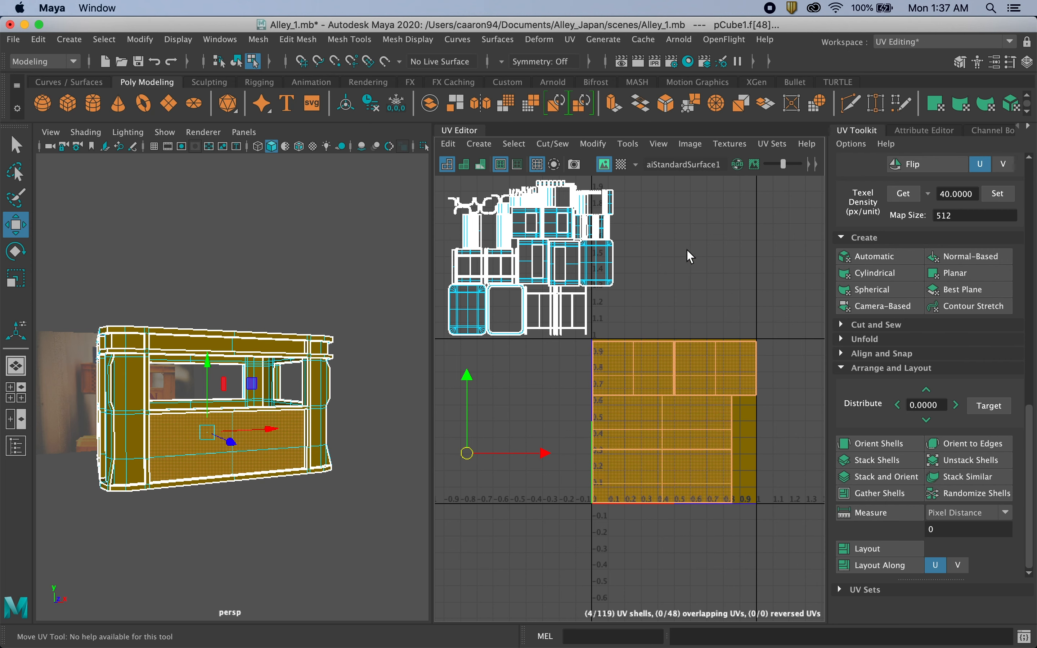
Step: Pack the four selected panel UV shells with Layout UVs, using Top left as the packing region
{"action": "left_click", "coordinate": [597, 148]}
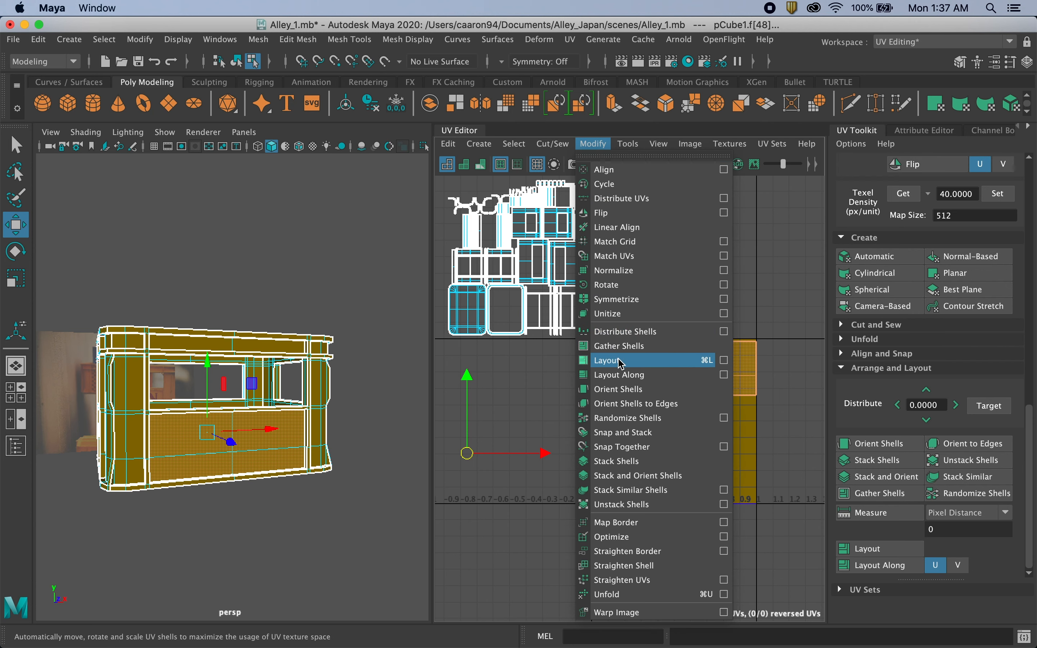
{"action": "left_click", "coordinate": [724, 361]}
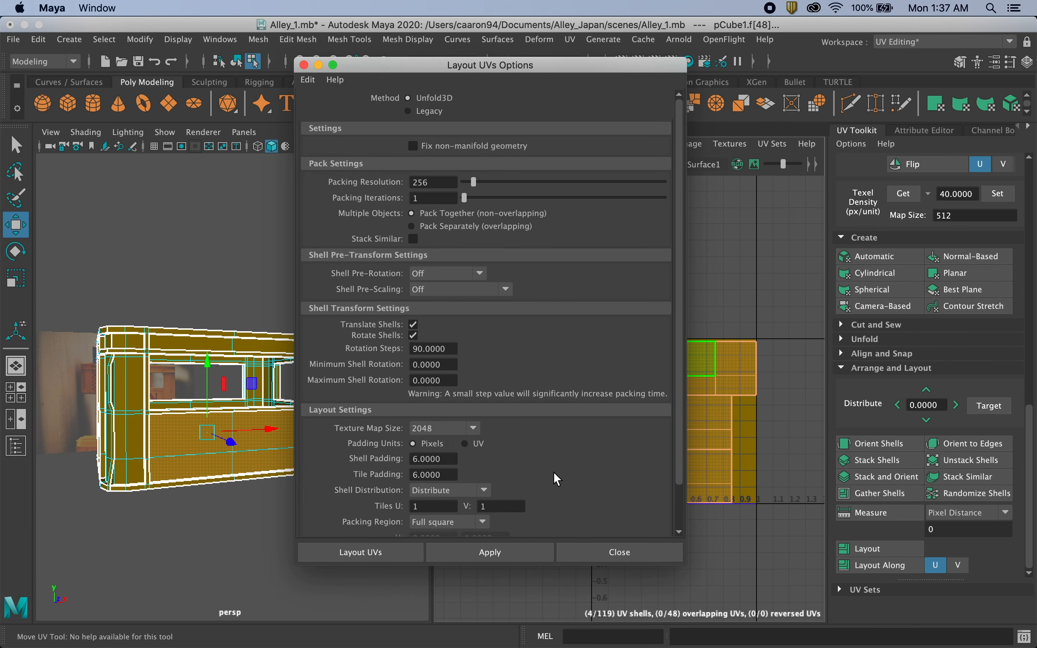
{"action": "scroll", "coordinate": [556, 475], "scroll_direction": "down", "scroll_amount": 3}
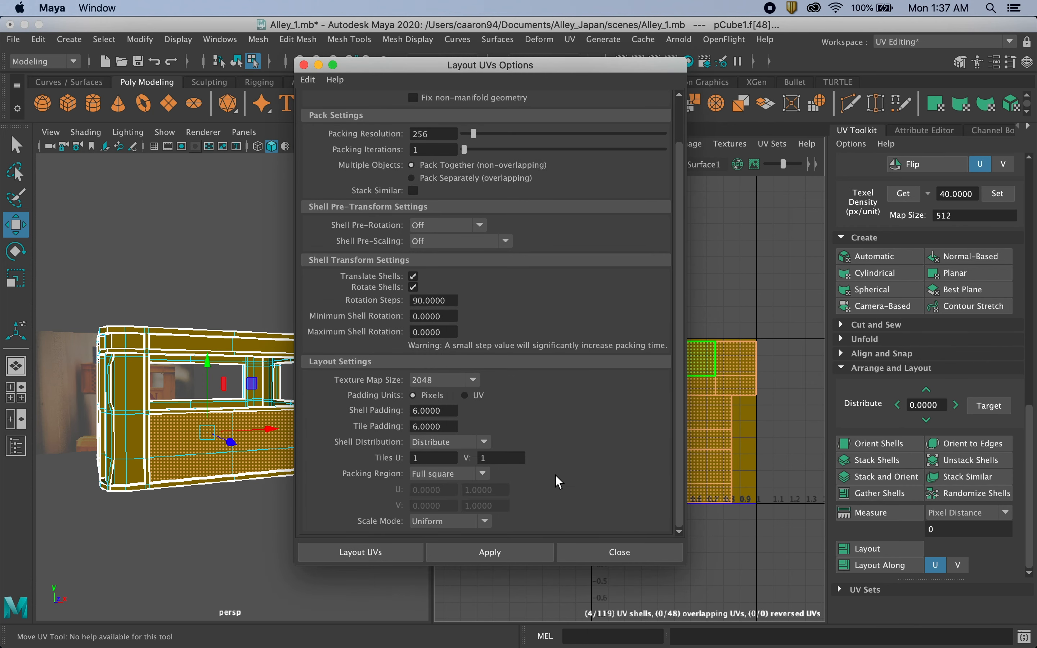
{"action": "left_click", "coordinate": [426, 473]}
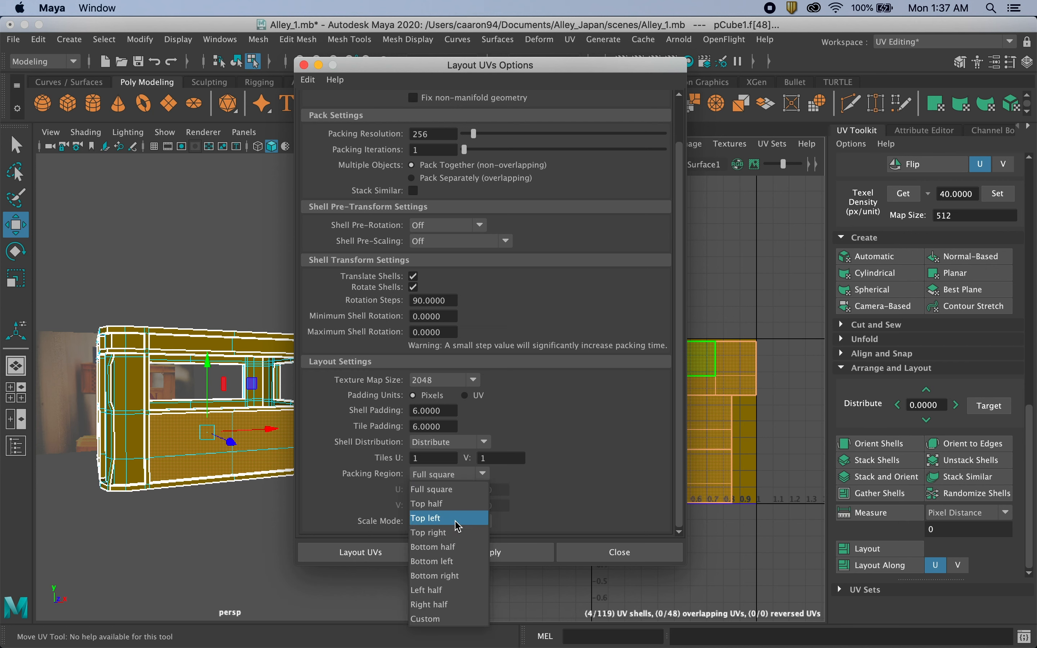
{"action": "left_click", "coordinate": [435, 519]}
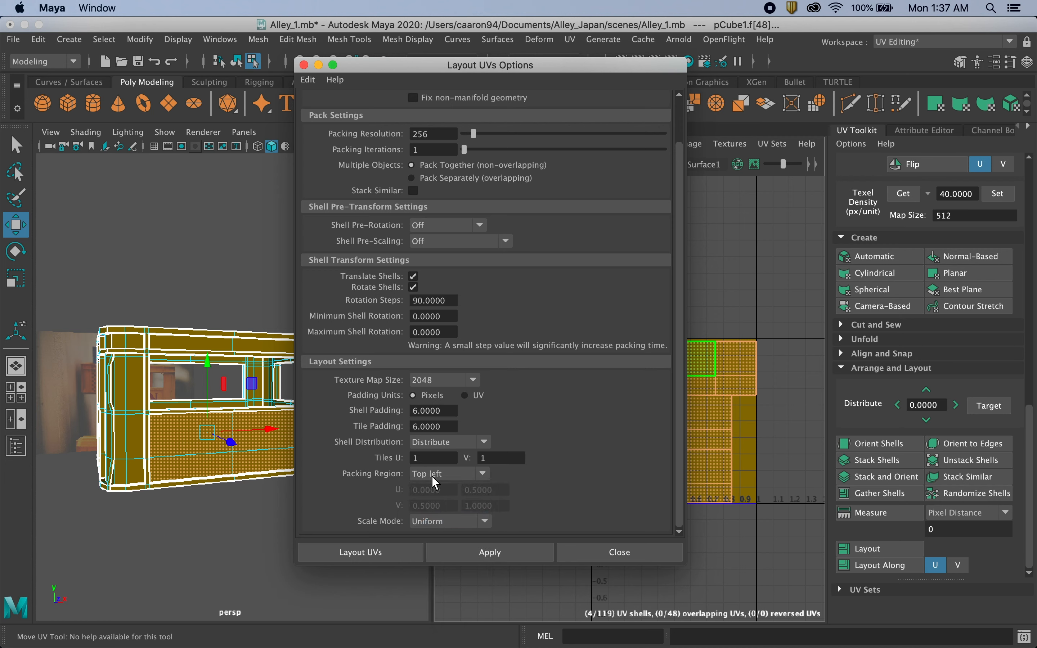
{"action": "left_click", "coordinate": [473, 551]}
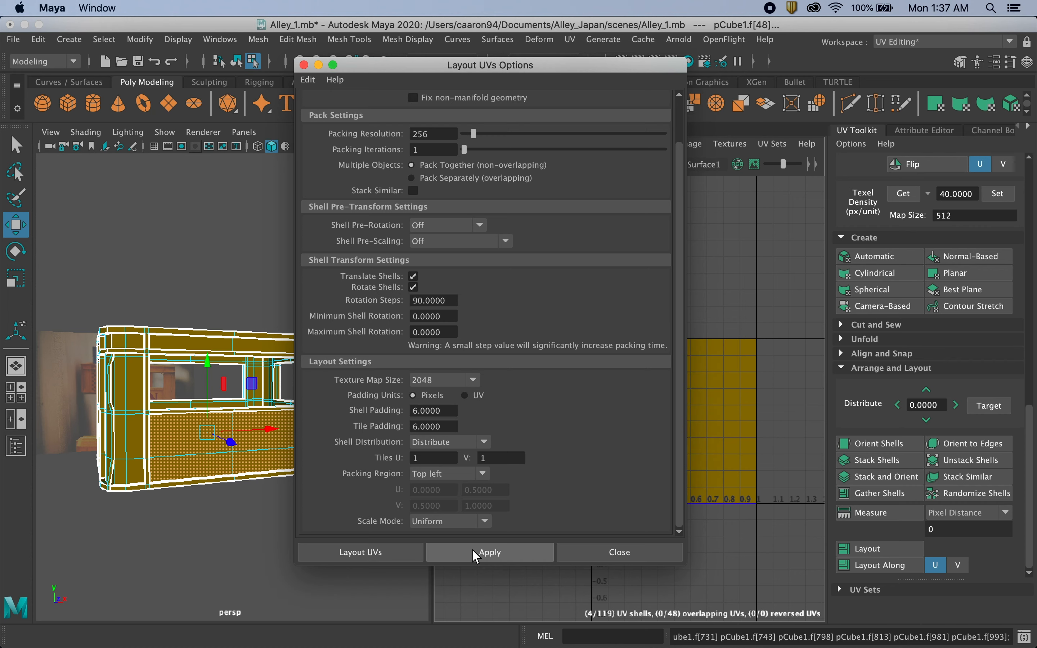
{"action": "left_click_drag", "start_coordinate": [539, 66], "coordinate": [261, 313]}
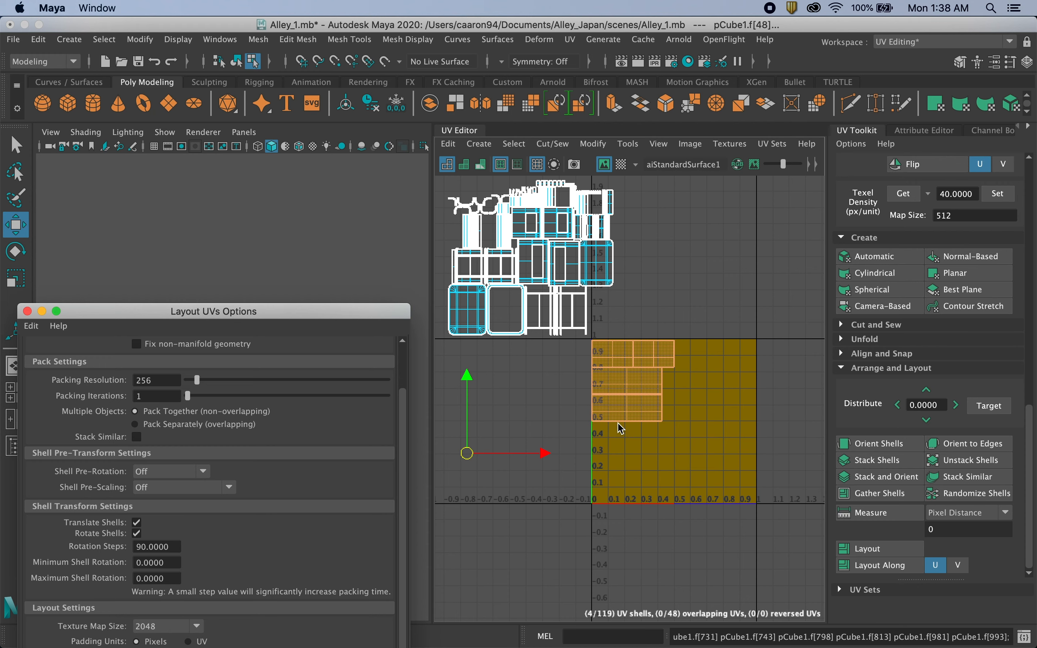
Step: Select all the remaining shells above the 0–1 tile and pack them with Layout UVs using Bottom left as the packing region
{"action": "middle_click_drag", "start_coordinate": [577, 309], "coordinate": [599, 326], "text": "alt"}
{"action": "left_click_drag", "start_coordinate": [386, 313], "coordinate": [413, 493]}
{"action": "left_click_drag", "start_coordinate": [685, 186], "coordinate": [438, 353]}
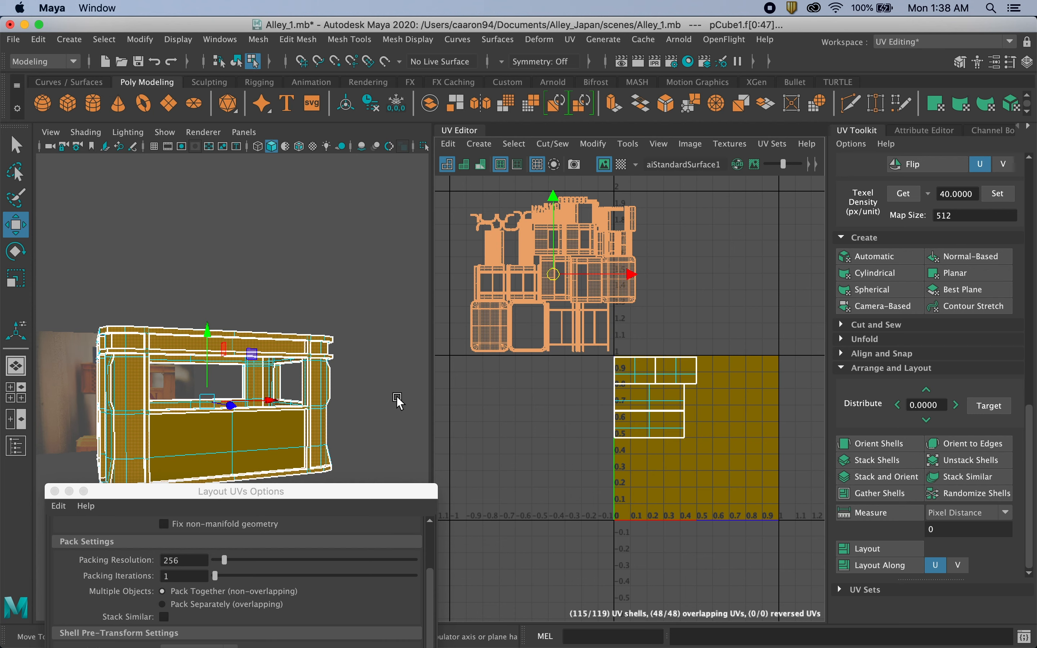
{"action": "left_click_drag", "start_coordinate": [358, 498], "coordinate": [410, 160]}
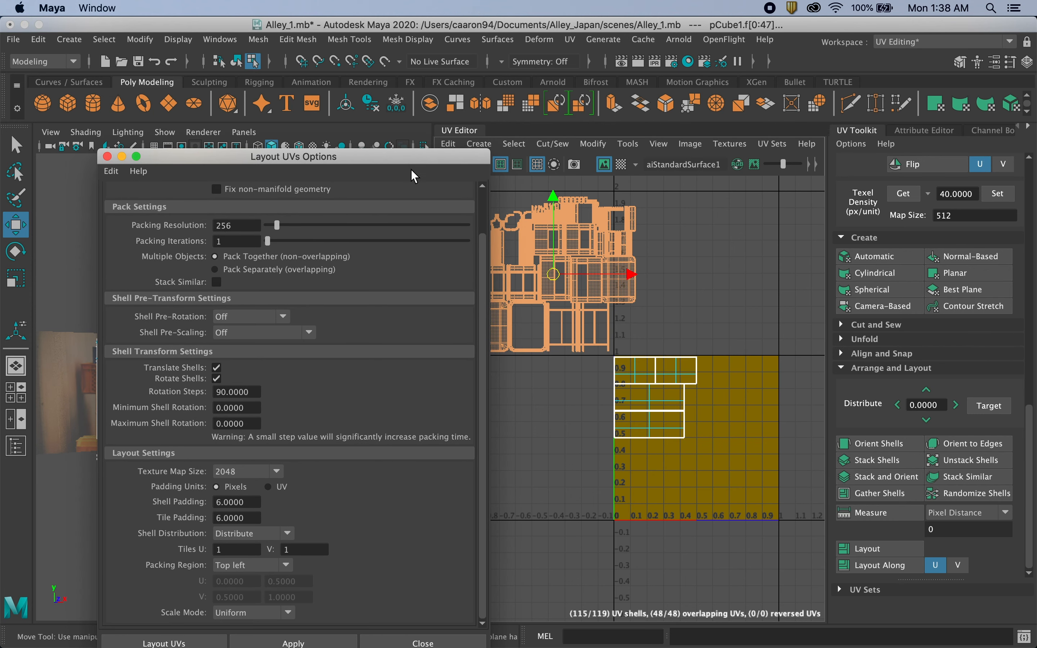
{"action": "key", "text": "w"}
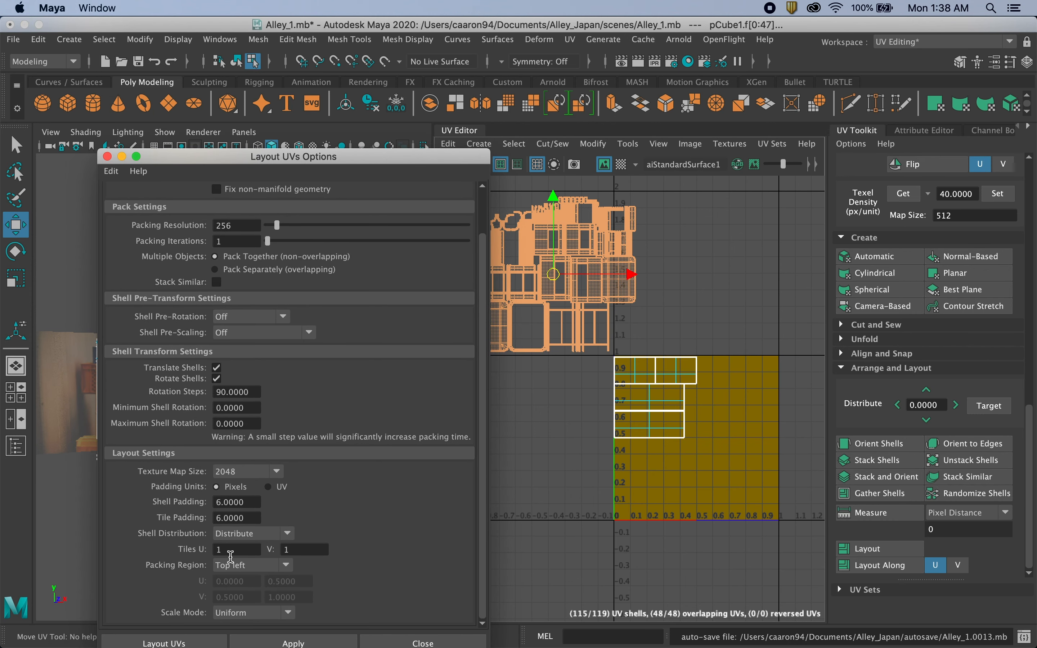
{"action": "left_click", "coordinate": [245, 570]}
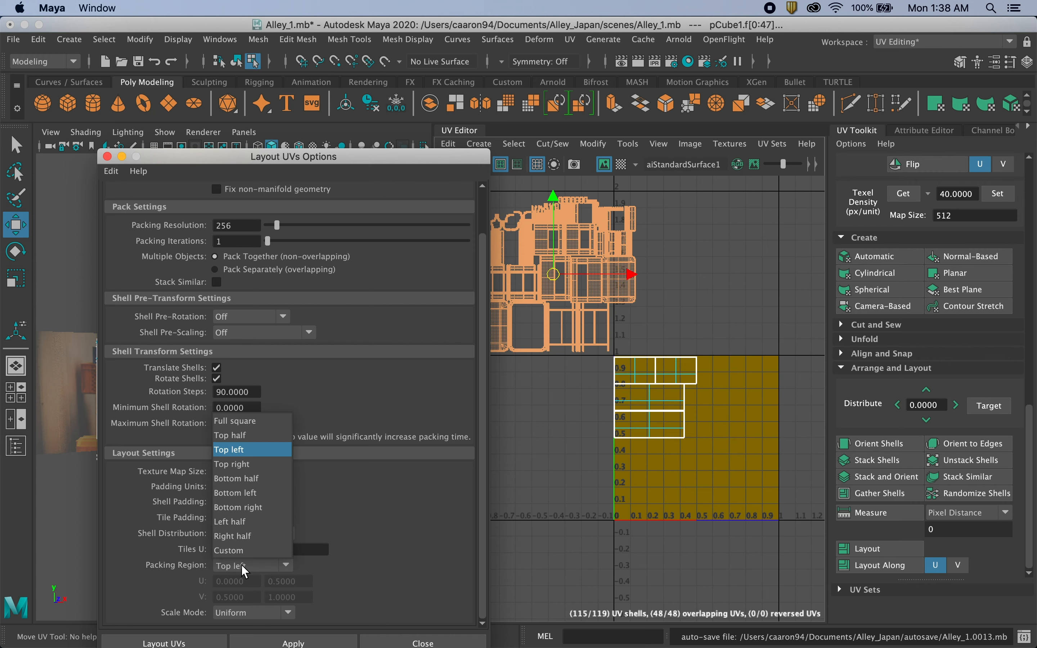
{"action": "left_click", "coordinate": [247, 494]}
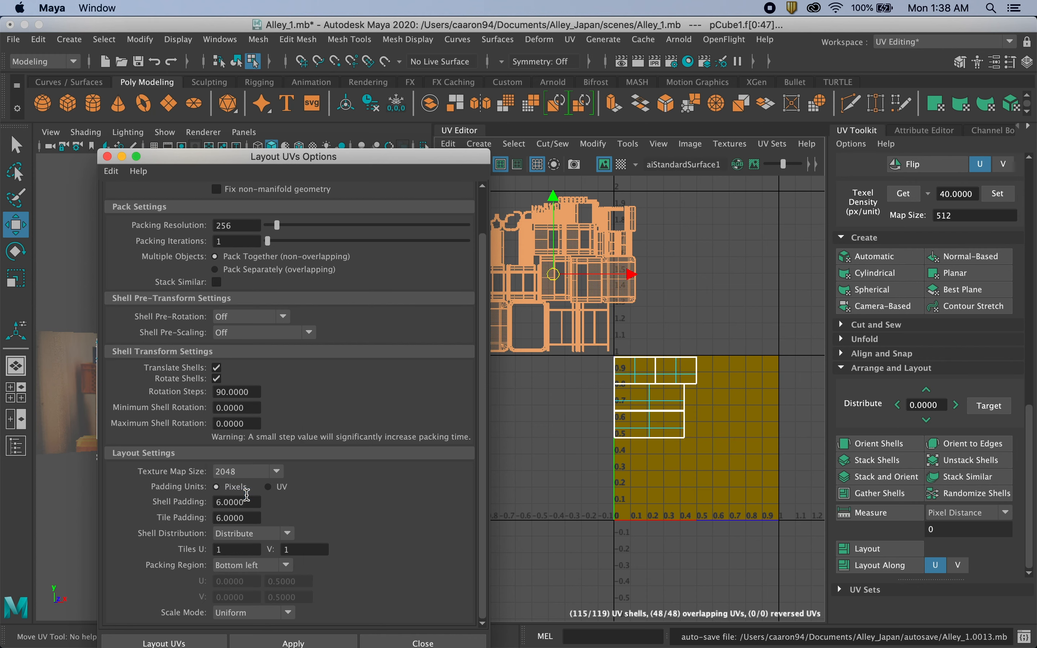
{"action": "left_click_drag", "start_coordinate": [313, 165], "coordinate": [316, 64]}
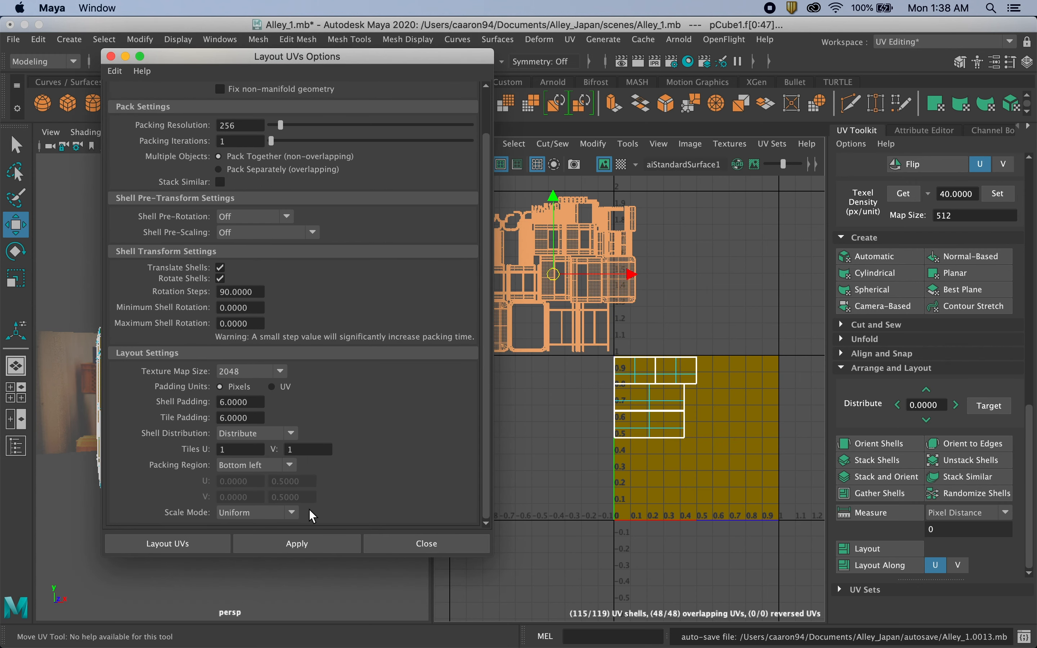
{"action": "left_click", "coordinate": [307, 549]}
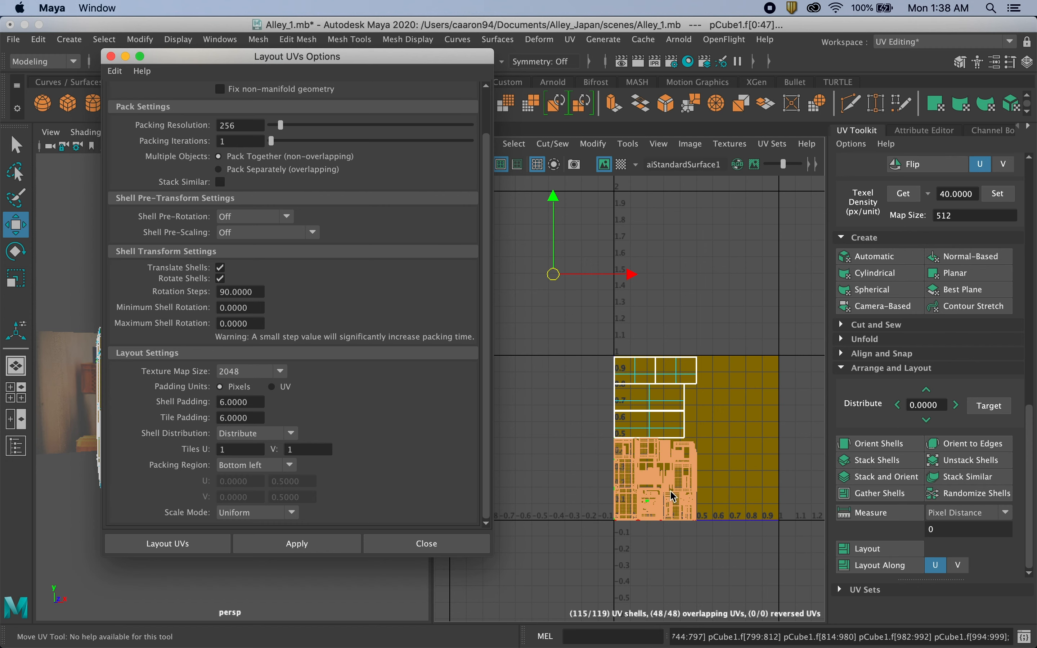
{"action": "left_click", "coordinate": [111, 57]}
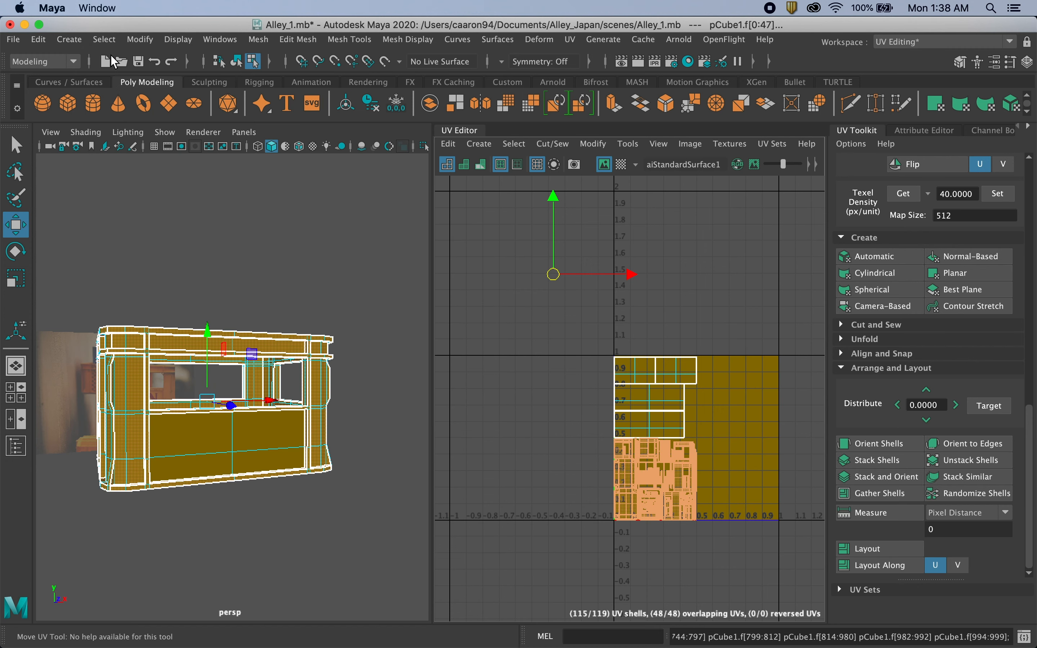
Step: Turn on the checker map and compare the checker size on the crate's panels, rims and rounded corners
{"action": "left_click", "coordinate": [623, 166]}
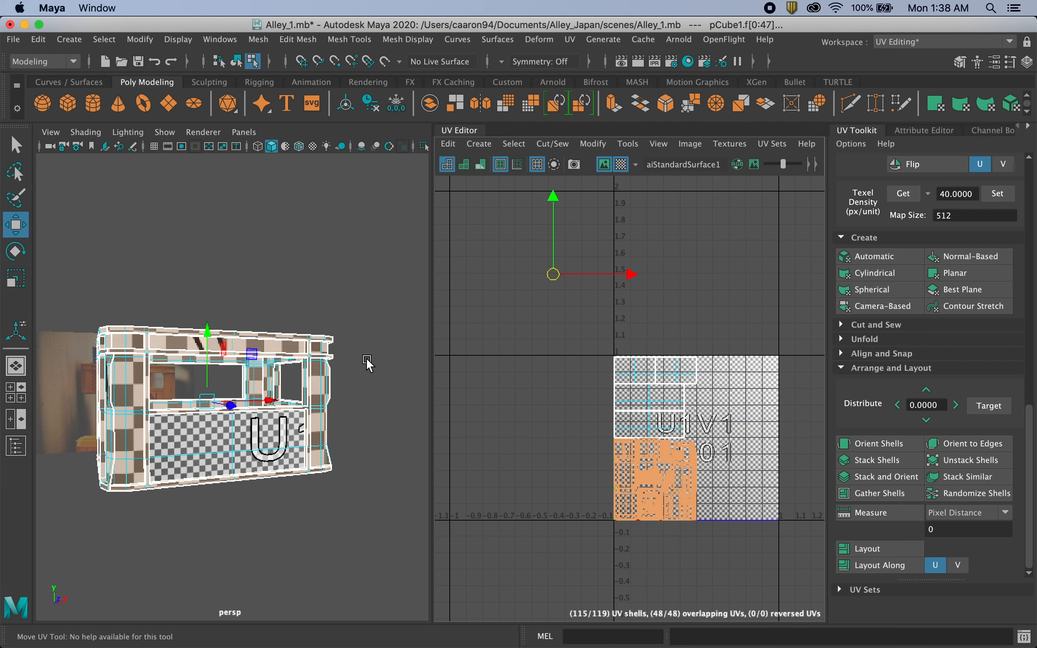
{"action": "left_click_drag", "start_coordinate": [370, 364], "coordinate": [307, 377], "text": "alt"}
{"action": "scroll", "coordinate": [238, 400], "scroll_direction": "up", "scroll_amount": 5}
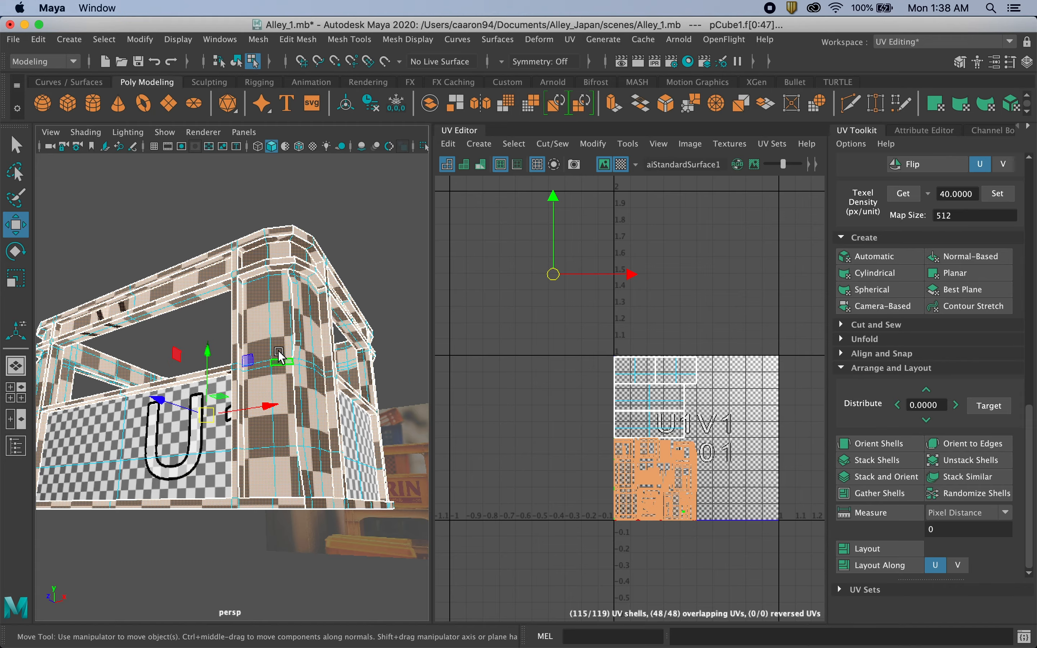
{"action": "left_click_drag", "start_coordinate": [277, 295], "coordinate": [224, 482], "text": "alt"}
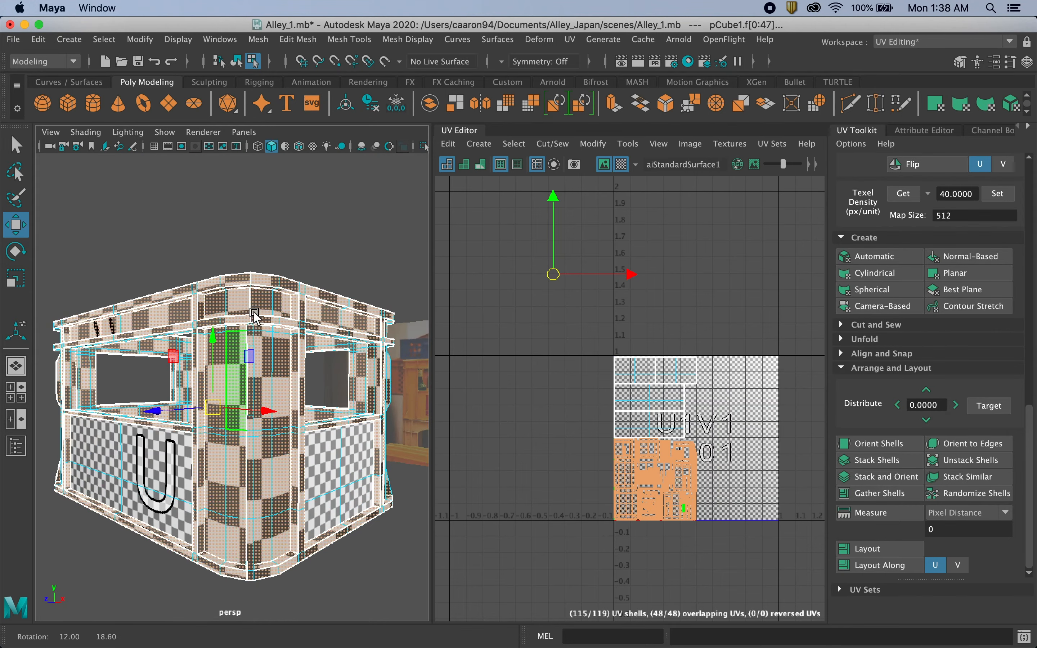
{"action": "left_click", "coordinate": [223, 483]}
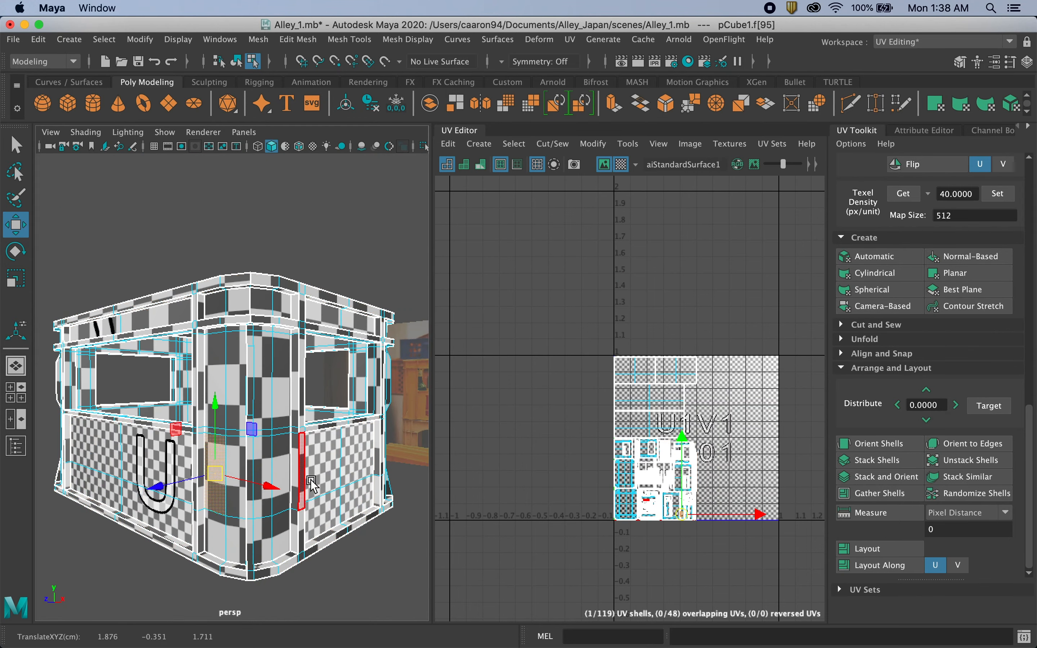
{"action": "left_click", "coordinate": [276, 486]}
{"action": "double_click", "coordinate": [273, 417]}
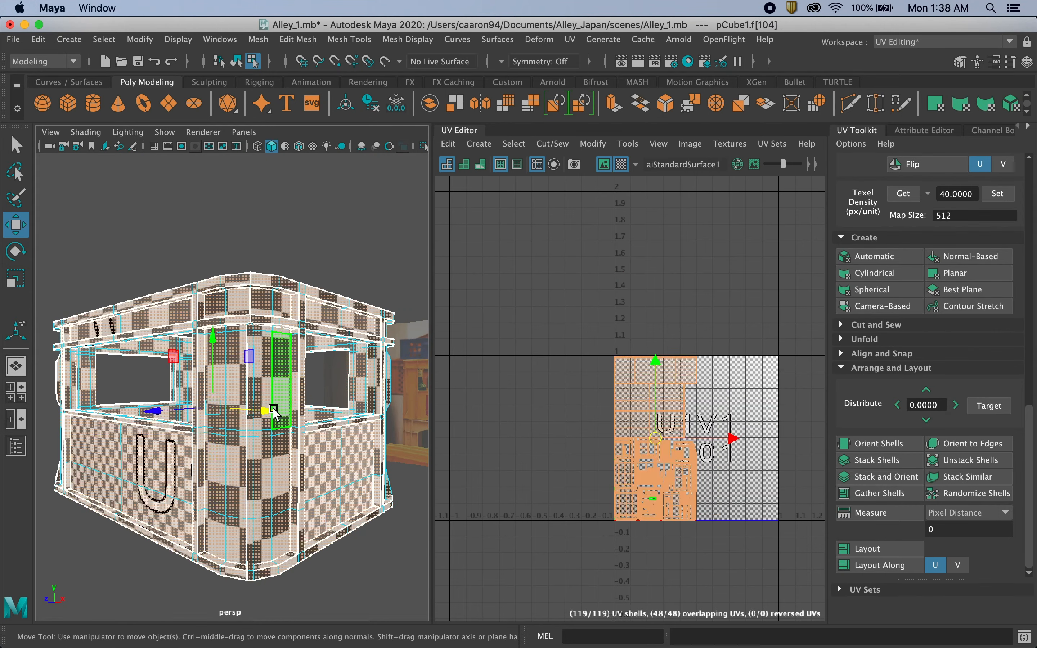
{"action": "left_click_drag", "start_coordinate": [270, 515], "coordinate": [298, 406], "text": "alt"}
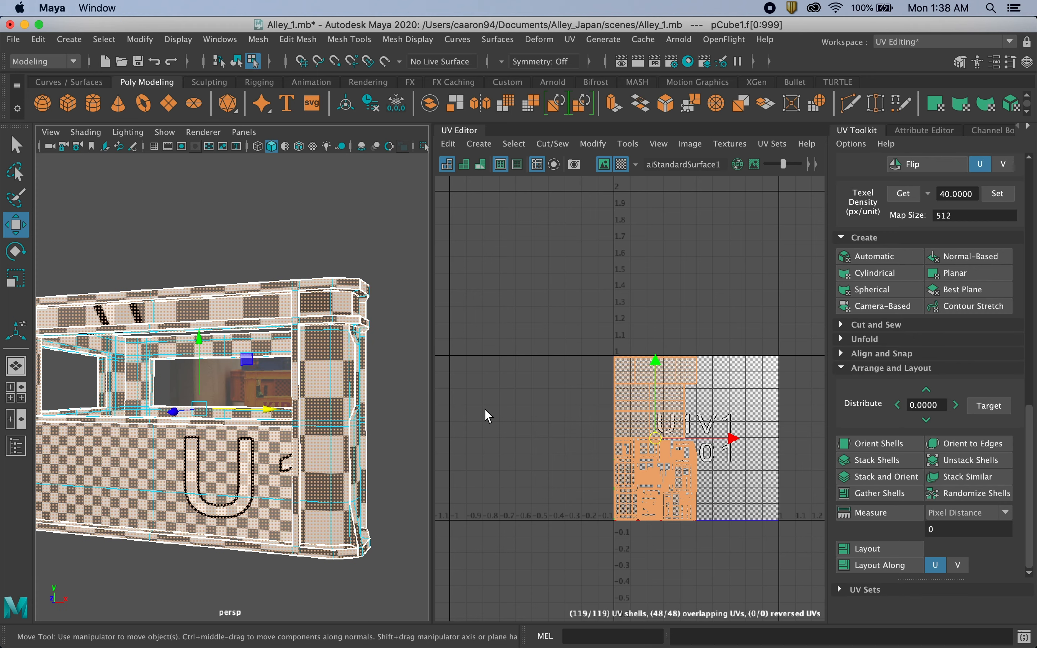
Step: Examine which UV shells belong to the crate's corner posts by selecting corner faces and the matching narrow shells, ending with nothing selected
{"action": "left_click", "coordinate": [316, 376]}
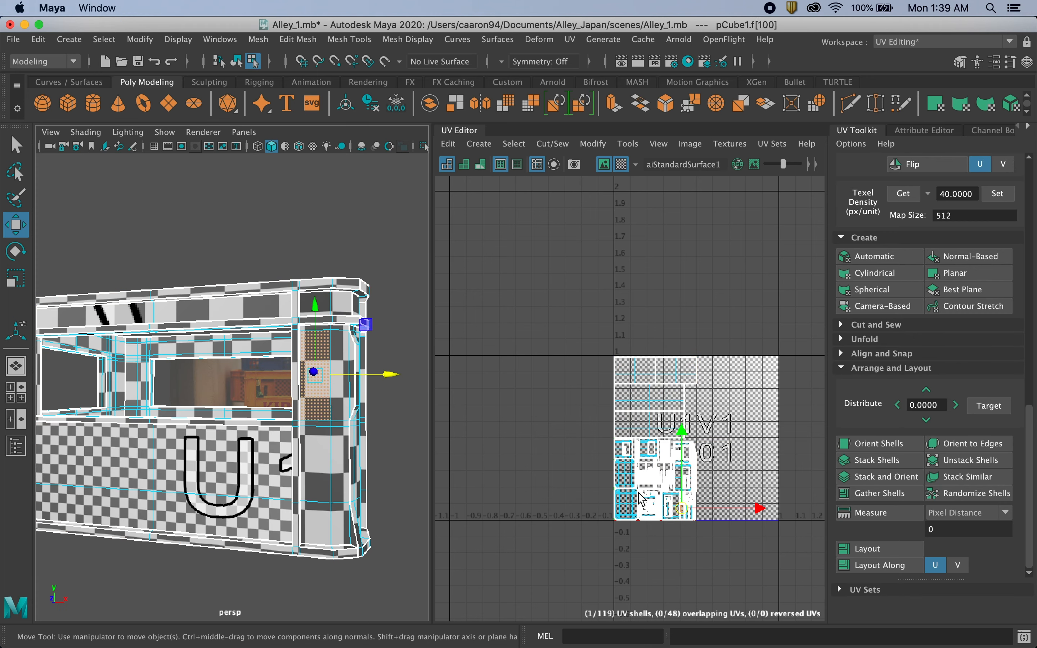
{"action": "scroll", "coordinate": [695, 522], "scroll_direction": "down", "scroll_amount": 3}
{"action": "scroll", "coordinate": [695, 521], "scroll_direction": "up", "scroll_amount": 10}
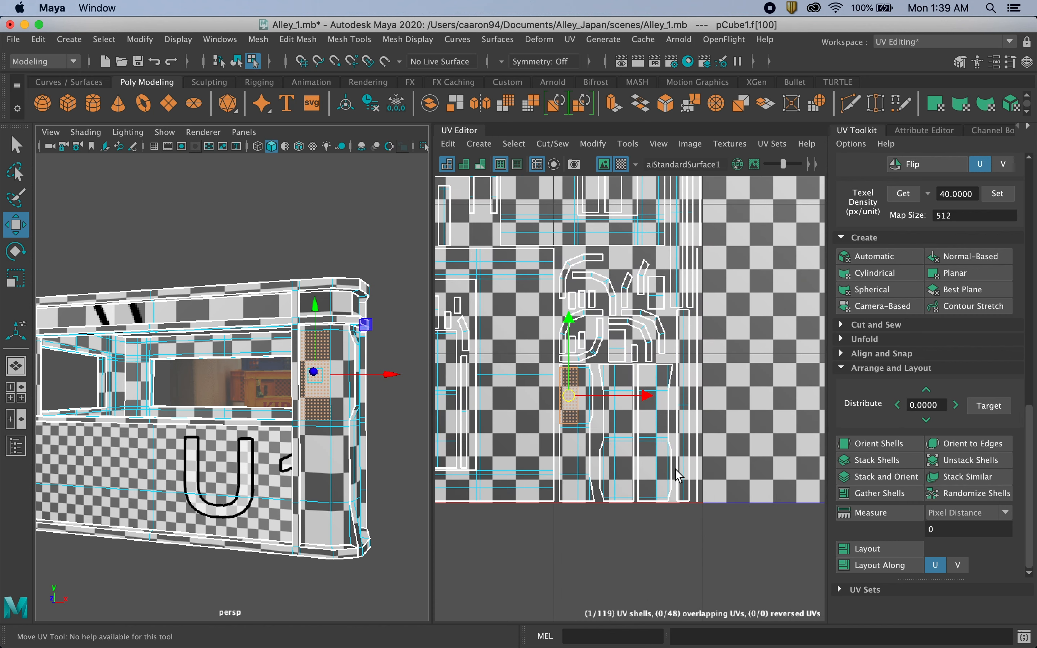
{"action": "left_click", "coordinate": [620, 491]}
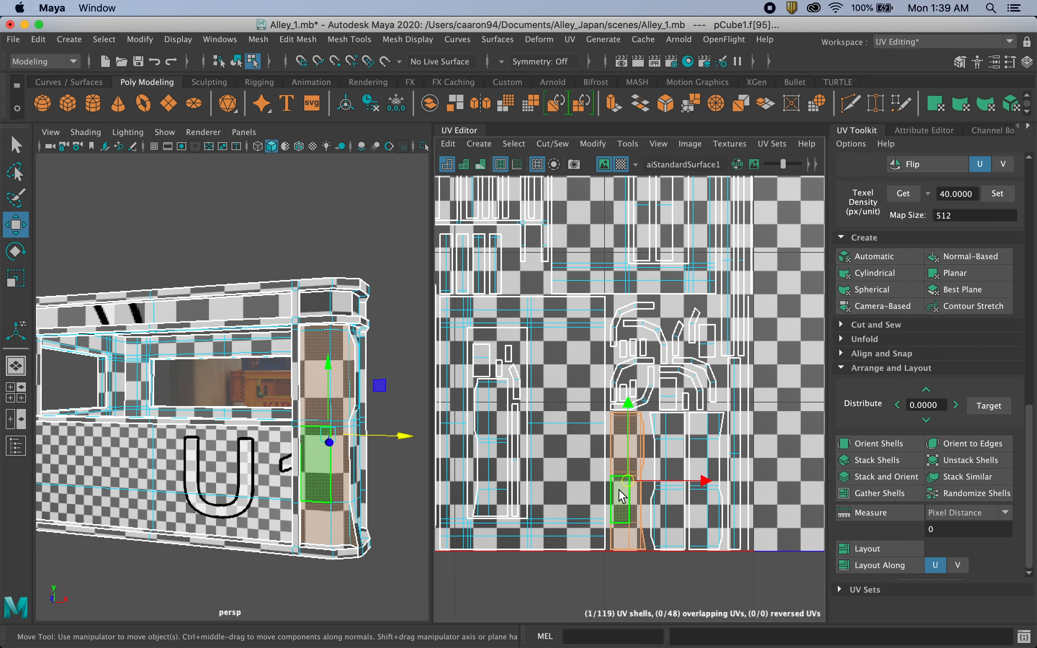
{"action": "left_click", "coordinate": [702, 502], "text": "shift"}
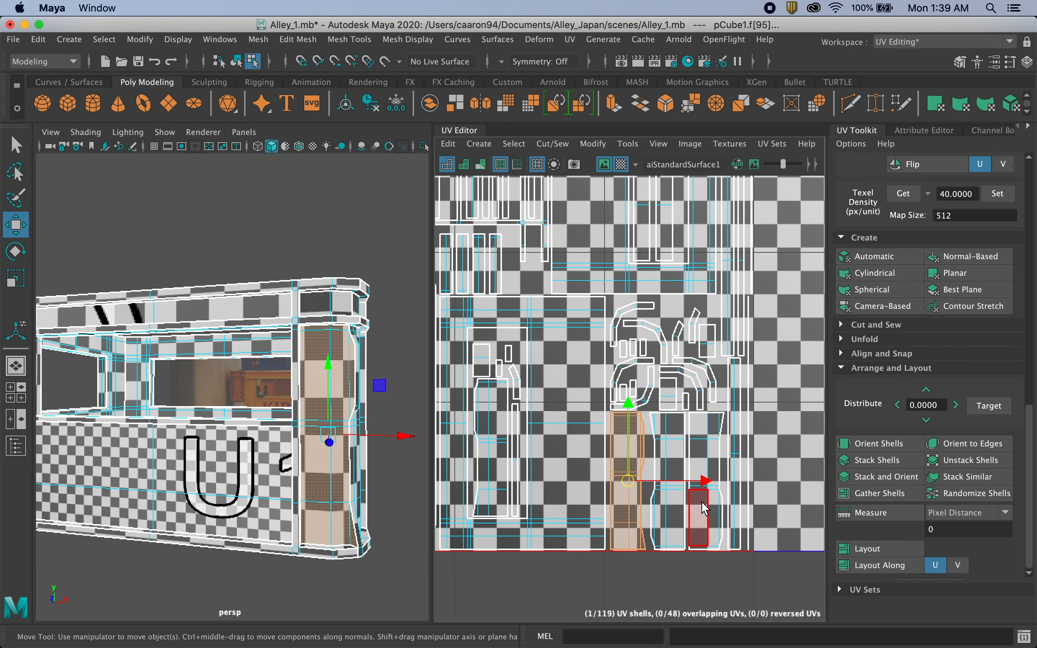
{"action": "left_click_drag", "start_coordinate": [346, 499], "coordinate": [290, 498], "text": "alt"}
{"action": "left_click", "coordinate": [269, 485], "text": "shift"}
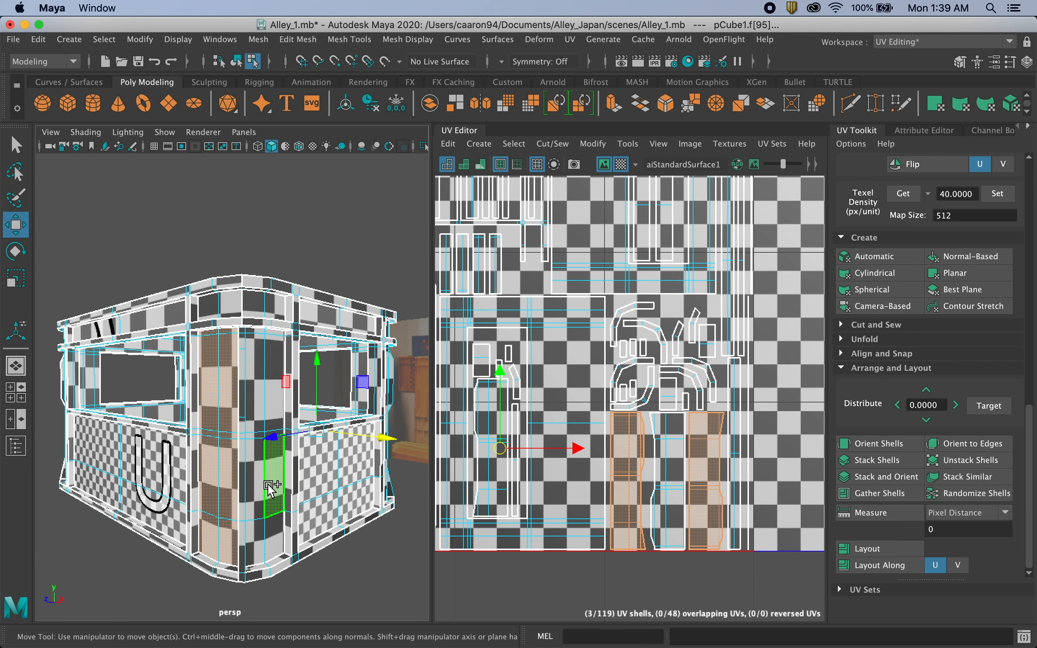
{"action": "left_click", "coordinate": [500, 476]}
{"action": "left_click", "coordinate": [627, 499], "text": "shift"}
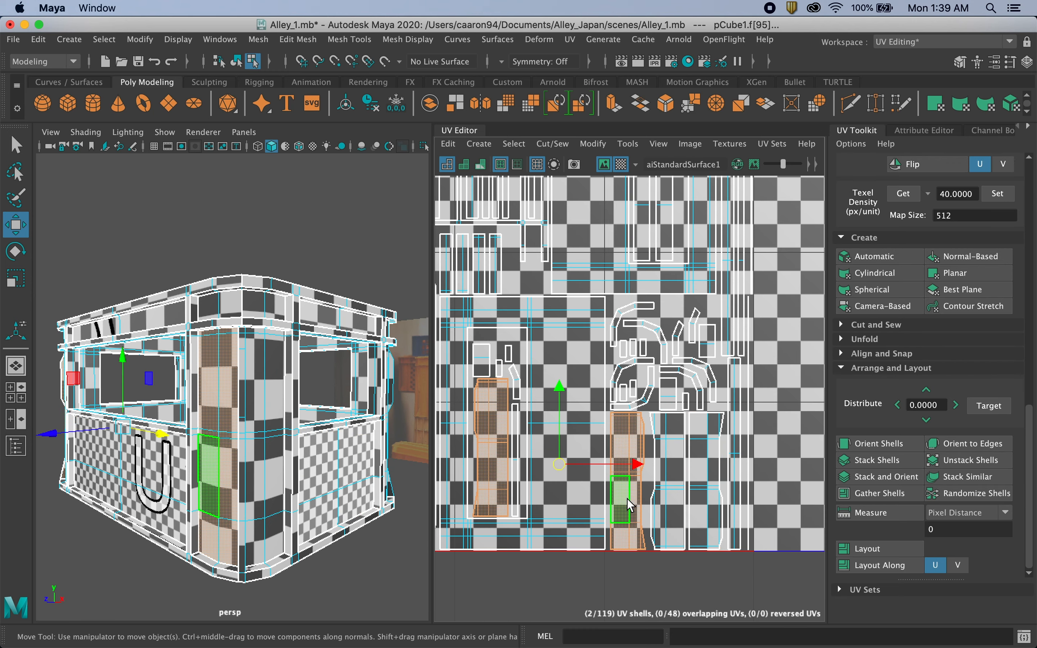
{"action": "left_click_drag", "start_coordinate": [161, 487], "coordinate": [244, 427], "text": "alt"}
{"action": "double_click", "coordinate": [226, 429]}
{"action": "left_click", "coordinate": [293, 521]}
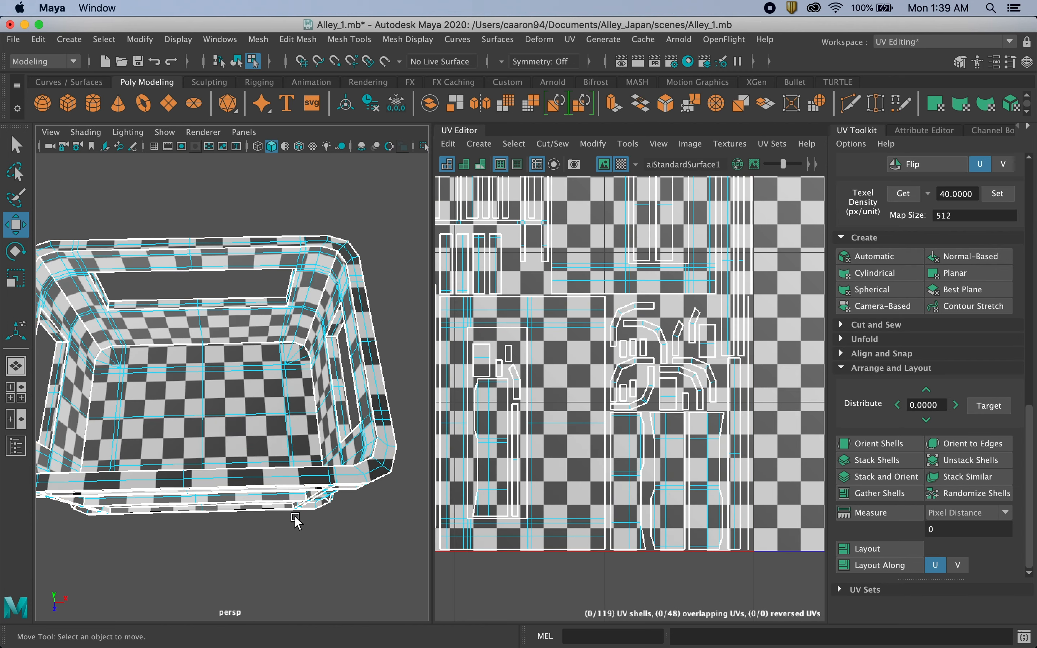
Step: Select the UV shells of the crate's inner floor and outer underside and scale both down to about half size
{"action": "left_click", "coordinate": [249, 426]}
{"action": "scroll", "coordinate": [537, 452], "scroll_direction": "down", "scroll_amount": 3}
{"action": "scroll", "coordinate": [537, 452], "scroll_direction": "up", "scroll_amount": 5}
{"action": "scroll", "coordinate": [537, 452], "scroll_direction": "down", "scroll_amount": 4}
{"action": "scroll", "coordinate": [541, 458], "scroll_direction": "down", "scroll_amount": 4}
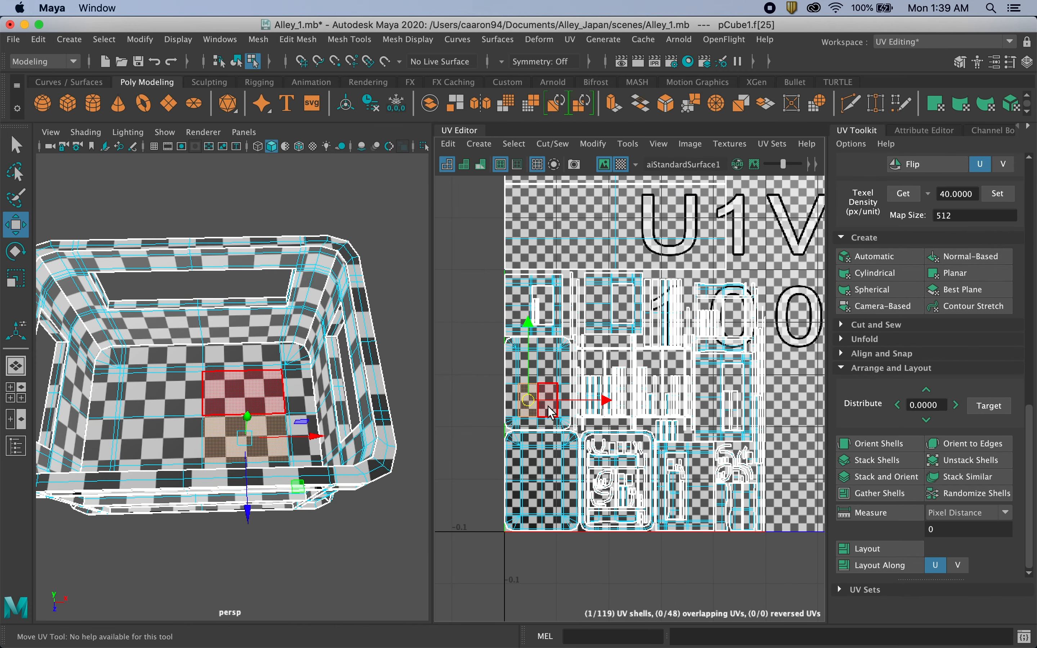
{"action": "left_click", "coordinate": [557, 401]}
{"action": "left_click_drag", "start_coordinate": [294, 514], "coordinate": [286, 382], "text": "alt"}
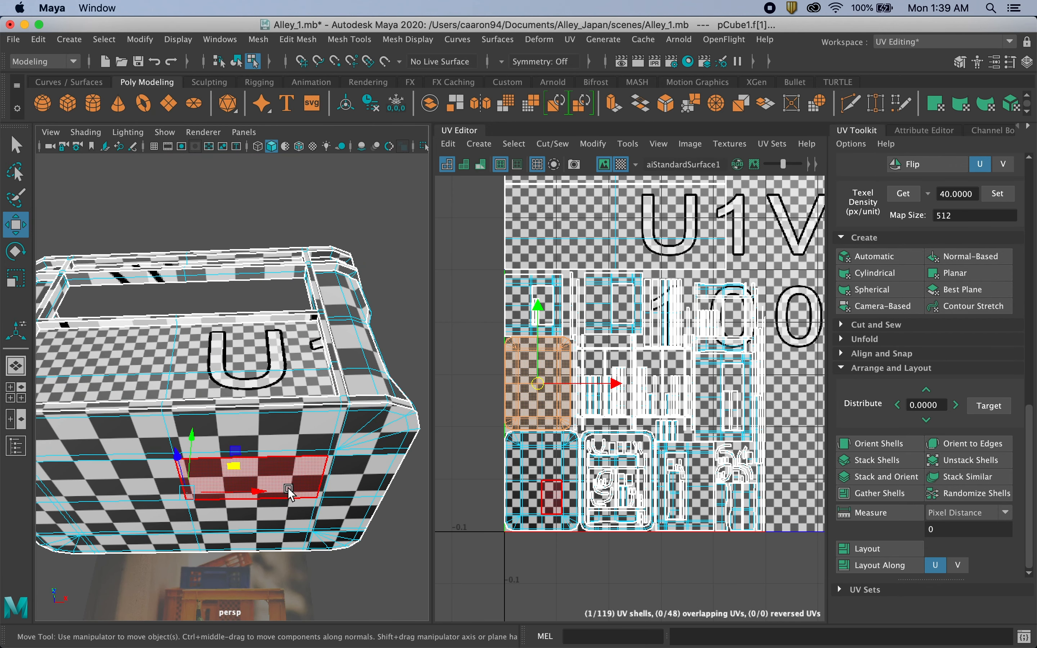
{"action": "left_click", "coordinate": [537, 500], "text": "shift"}
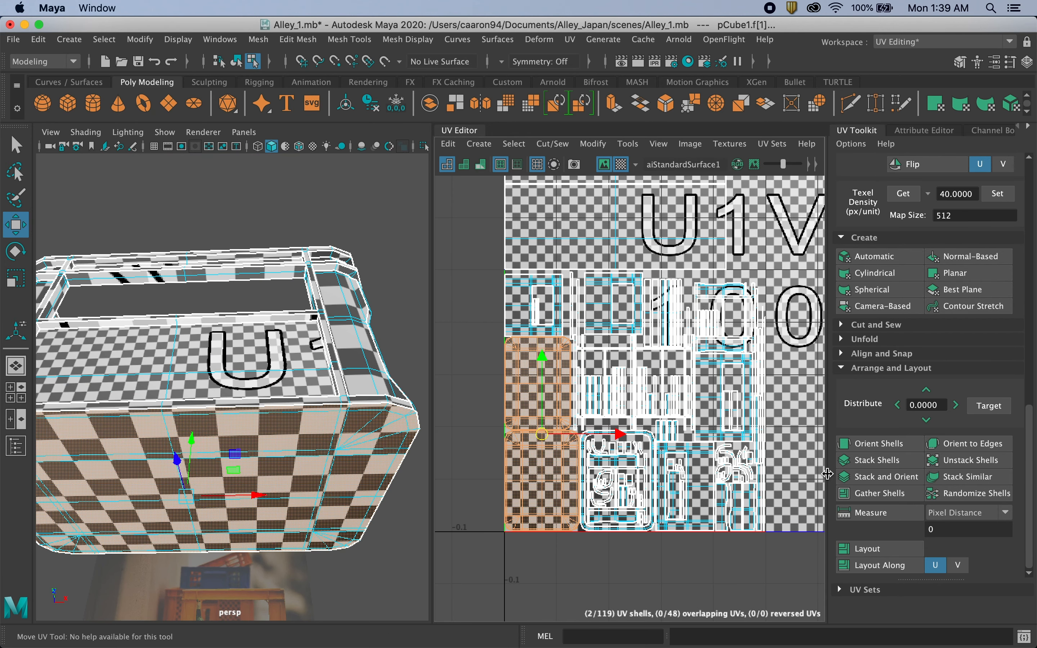
{"action": "key", "text": "r"}
{"action": "left_click_drag", "start_coordinate": [548, 439], "coordinate": [510, 439]}
Step: Select all the shells in the tile's bottom-left quarter, repack them there with Layout, and inspect the checker pattern inside the crate
{"action": "left_click_drag", "start_coordinate": [493, 282], "coordinate": [798, 546]}
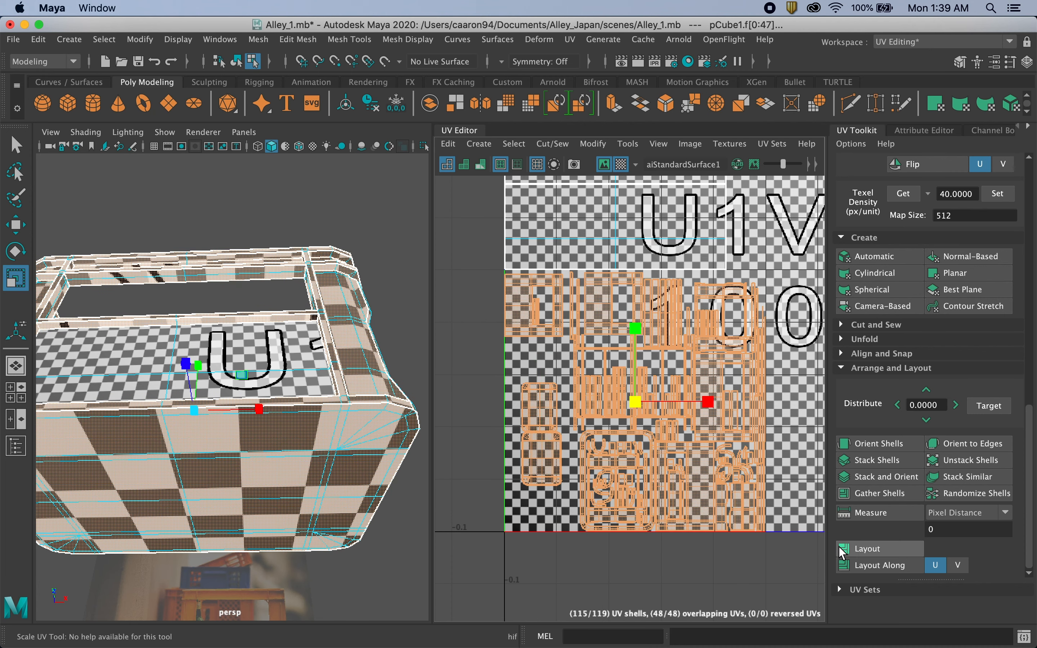
{"action": "left_click", "coordinate": [857, 547]}
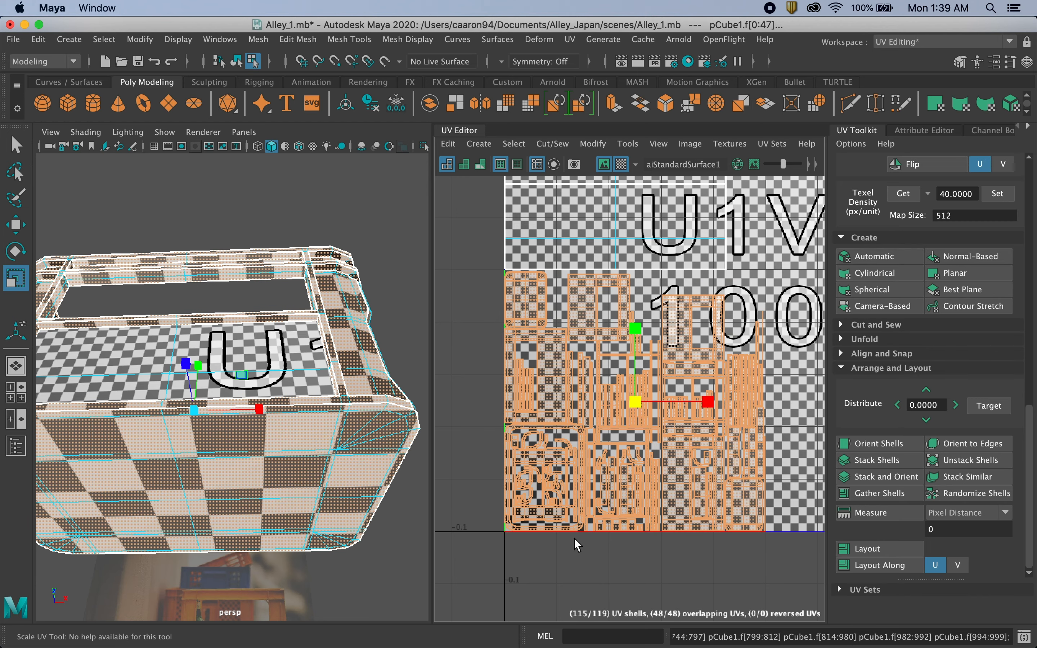
{"action": "left_click_drag", "start_coordinate": [327, 442], "coordinate": [303, 536], "text": "alt"}
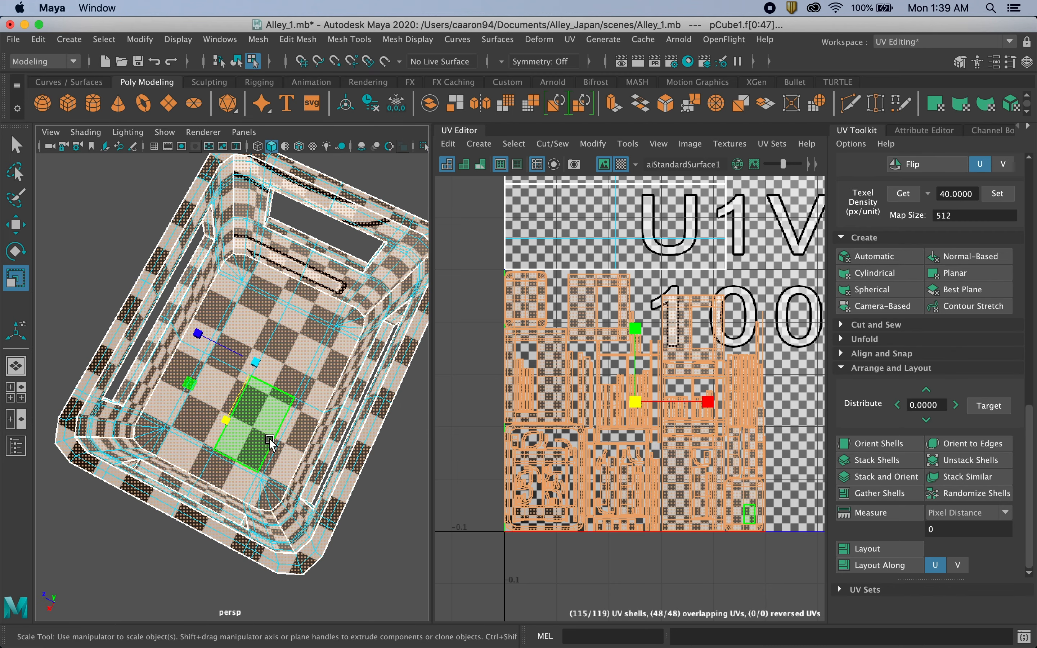
{"action": "left_click_drag", "start_coordinate": [267, 442], "coordinate": [261, 498], "text": "alt"}
{"action": "scroll", "coordinate": [264, 495], "scroll_direction": "up", "scroll_amount": 5}
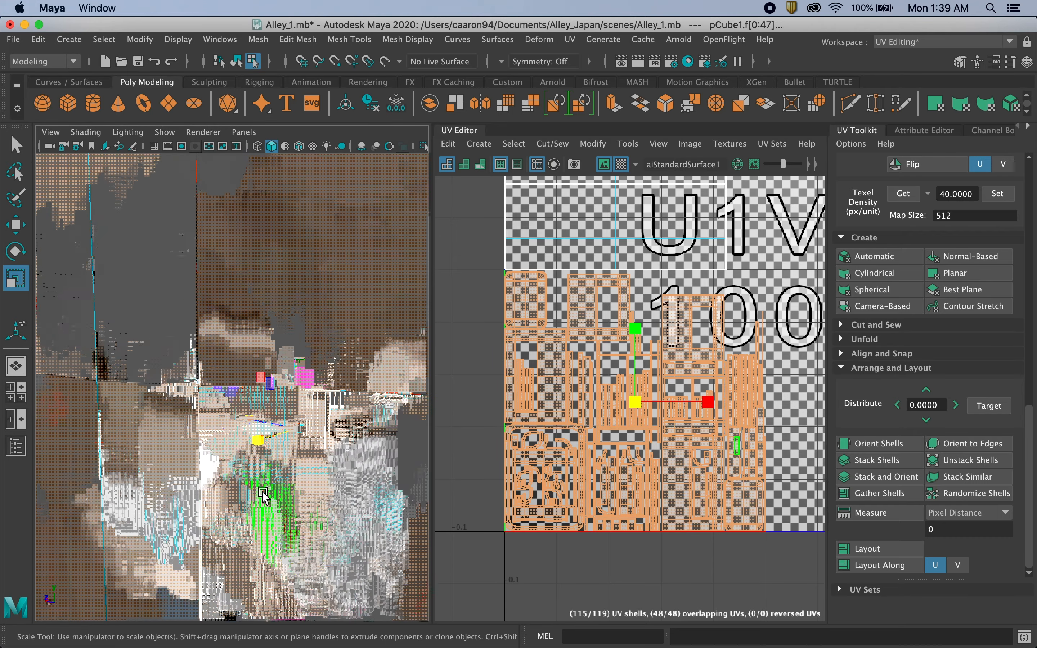
Step: Deselect all the crate's UV shells, turn off the checker map and save the scene
{"action": "scroll", "coordinate": [264, 495], "scroll_direction": "down", "scroll_amount": 8}
{"action": "left_click", "coordinate": [307, 534]}
{"action": "left_click_drag", "start_coordinate": [307, 534], "coordinate": [348, 486], "text": "alt"}
{"action": "scroll", "coordinate": [578, 442], "scroll_direction": "up", "scroll_amount": 5}
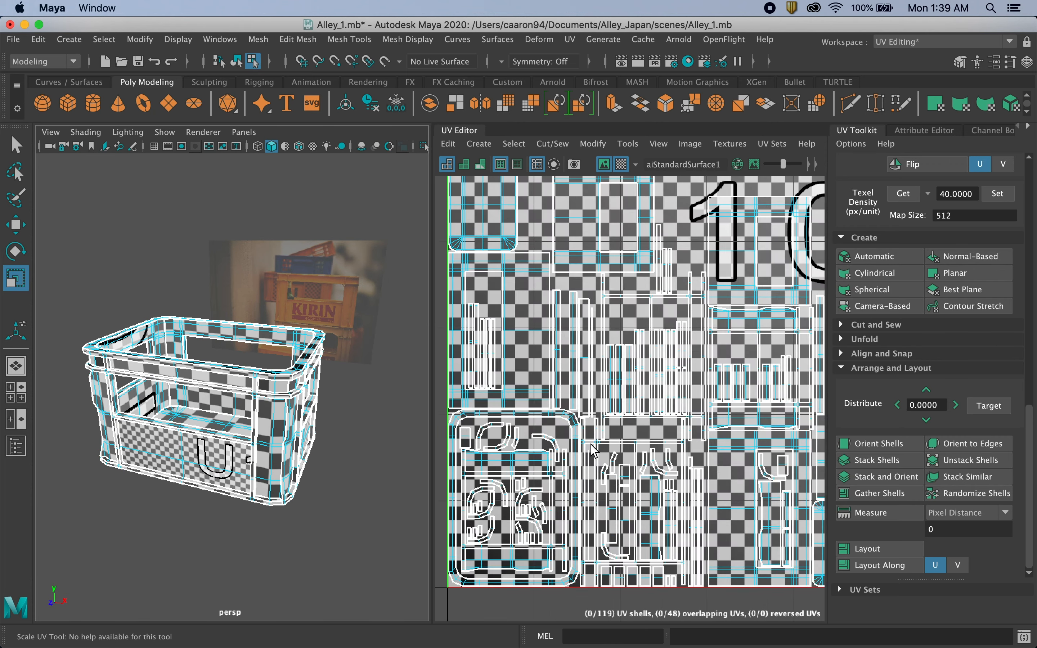
{"action": "scroll", "coordinate": [590, 444], "scroll_direction": "down", "scroll_amount": 10}
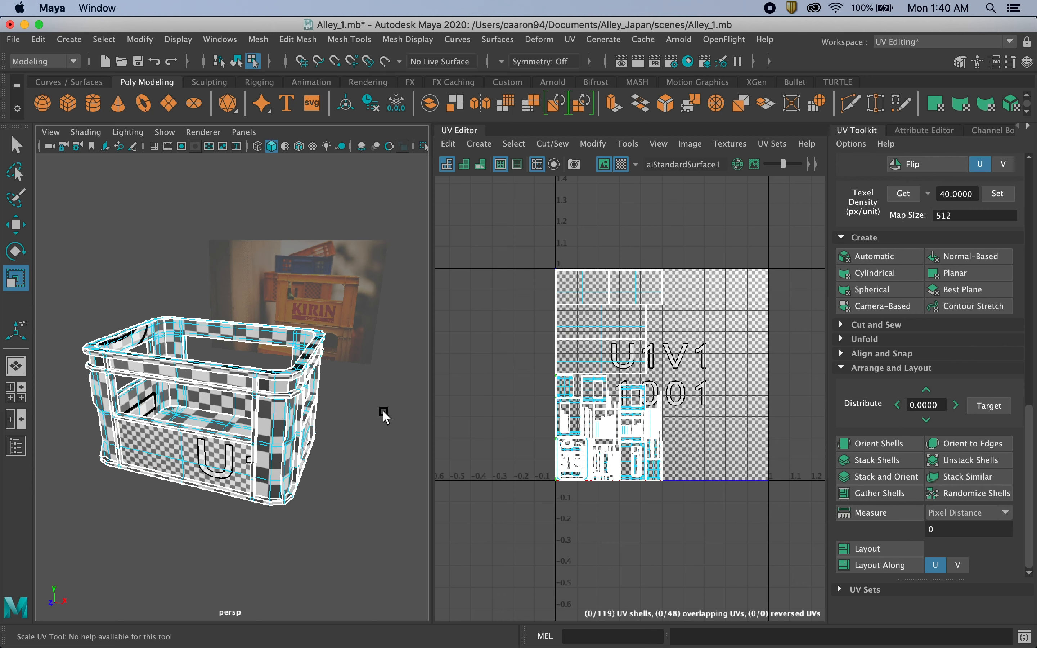
{"action": "left_click", "coordinate": [623, 163]}
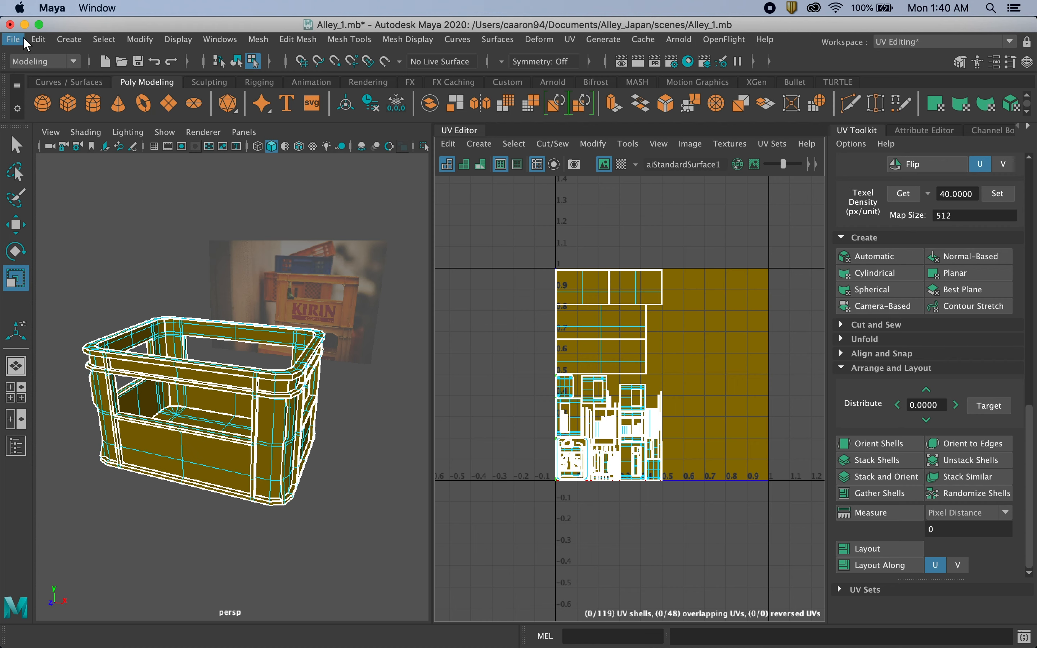
{"action": "left_click", "coordinate": [13, 39]}
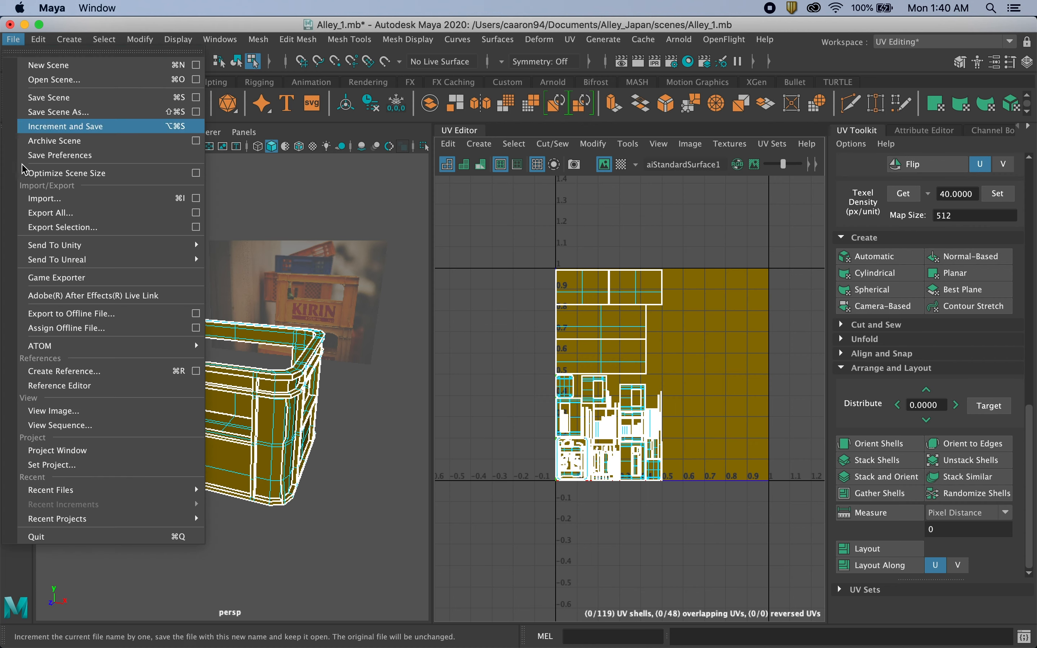
{"action": "left_click", "coordinate": [39, 97]}
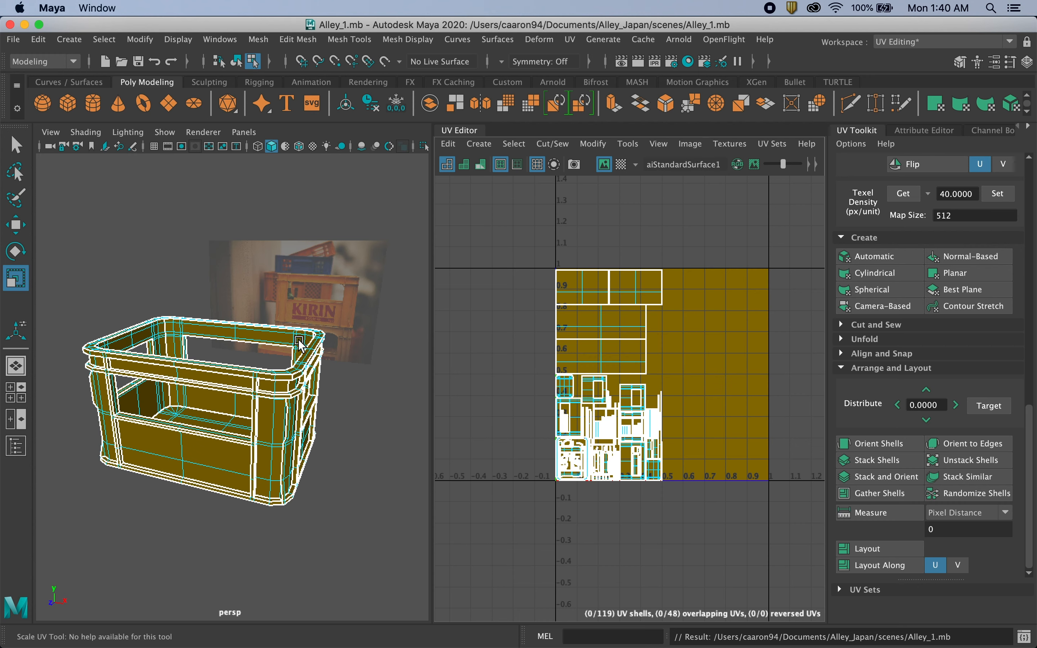
Step: Select the whole crate object and export its UV snapshot as a 2048 x 2048 PNG named UVCrate in the project's images folder
{"action": "right_click_drag", "start_coordinate": [298, 236], "coordinate": [335, 225]}
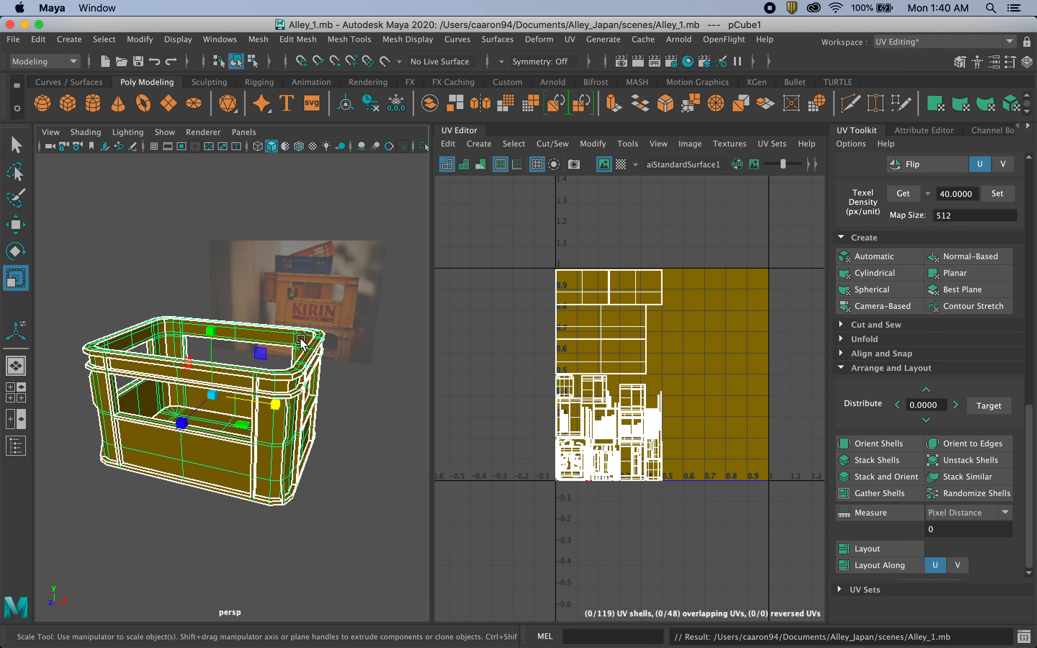
{"action": "left_click", "coordinate": [690, 146]}
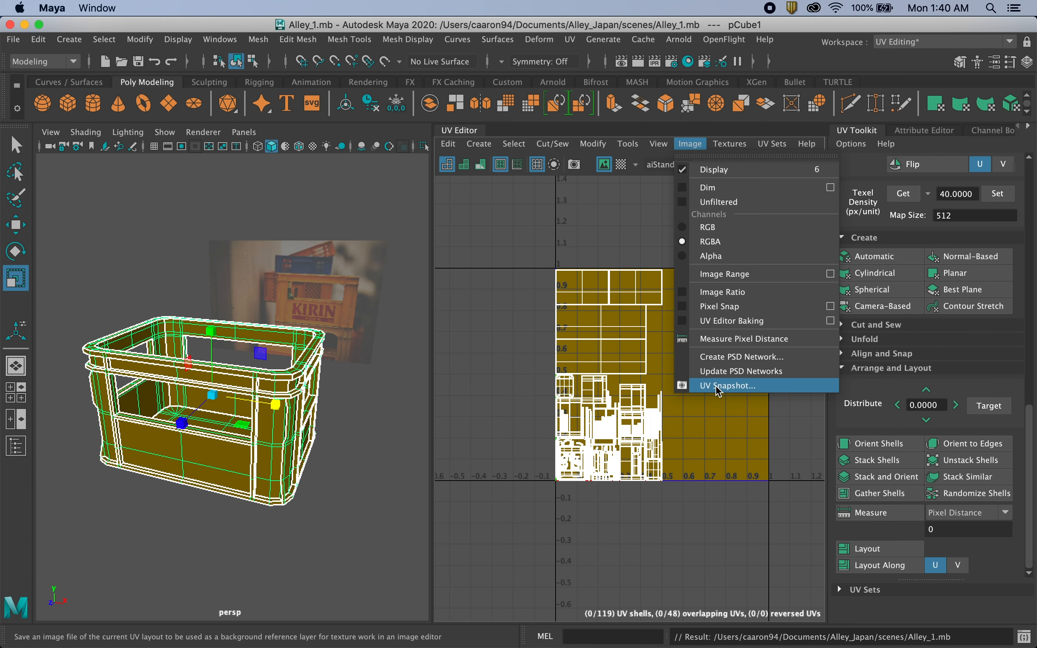
{"action": "left_click", "coordinate": [732, 386]}
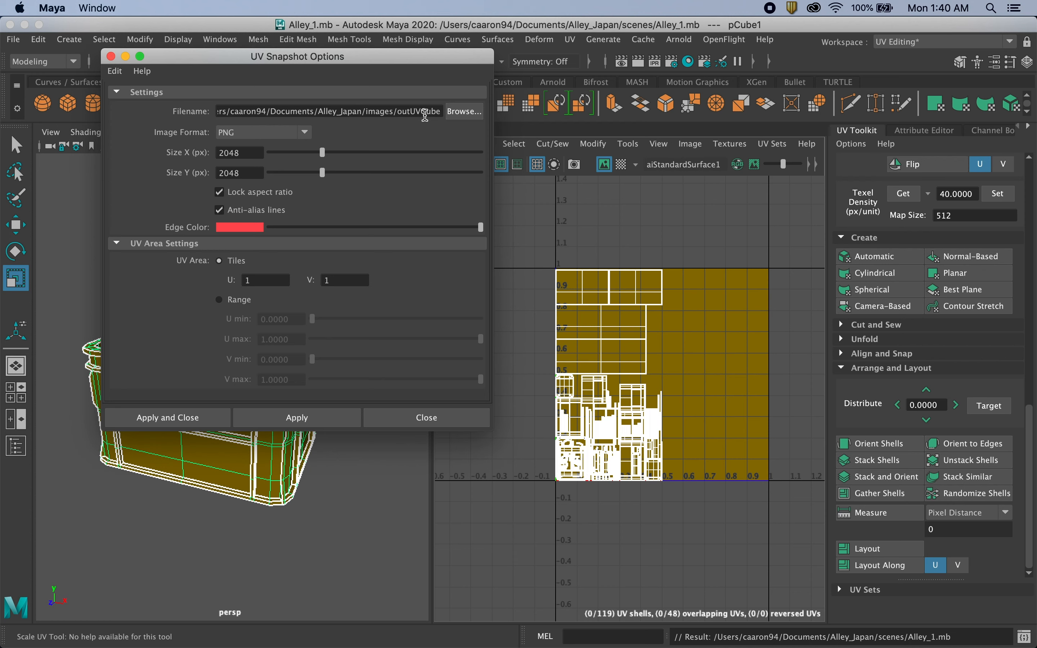
{"action": "left_click", "coordinate": [403, 112]}
{"action": "left_click_drag", "start_coordinate": [404, 112], "coordinate": [440, 113]}
{"action": "type", "text": "UV"}
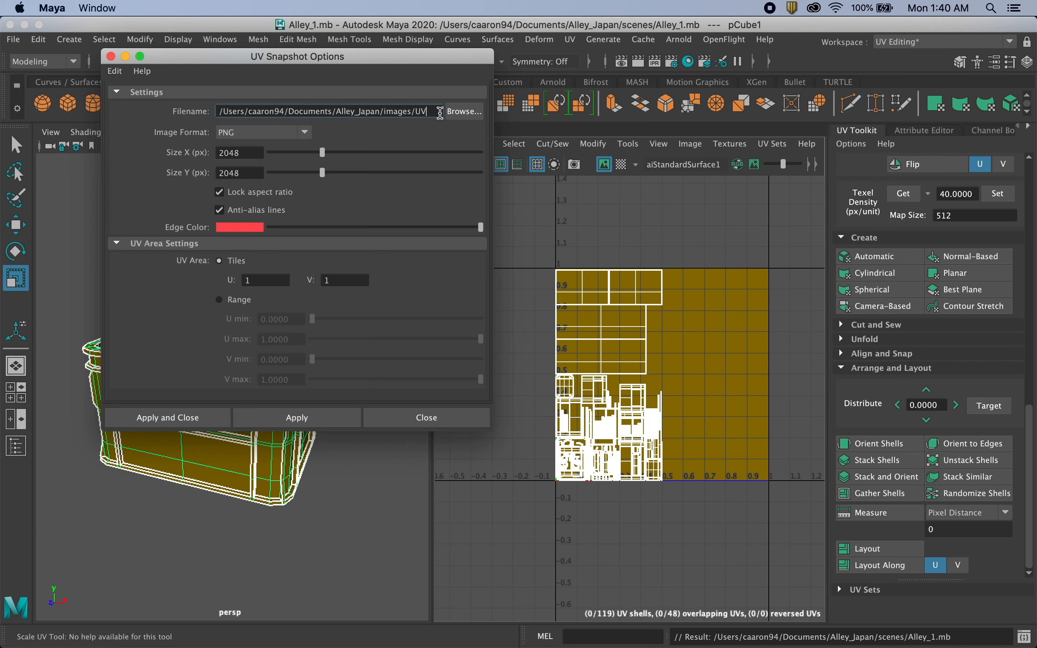
{"action": "type", "text": "CRate"}
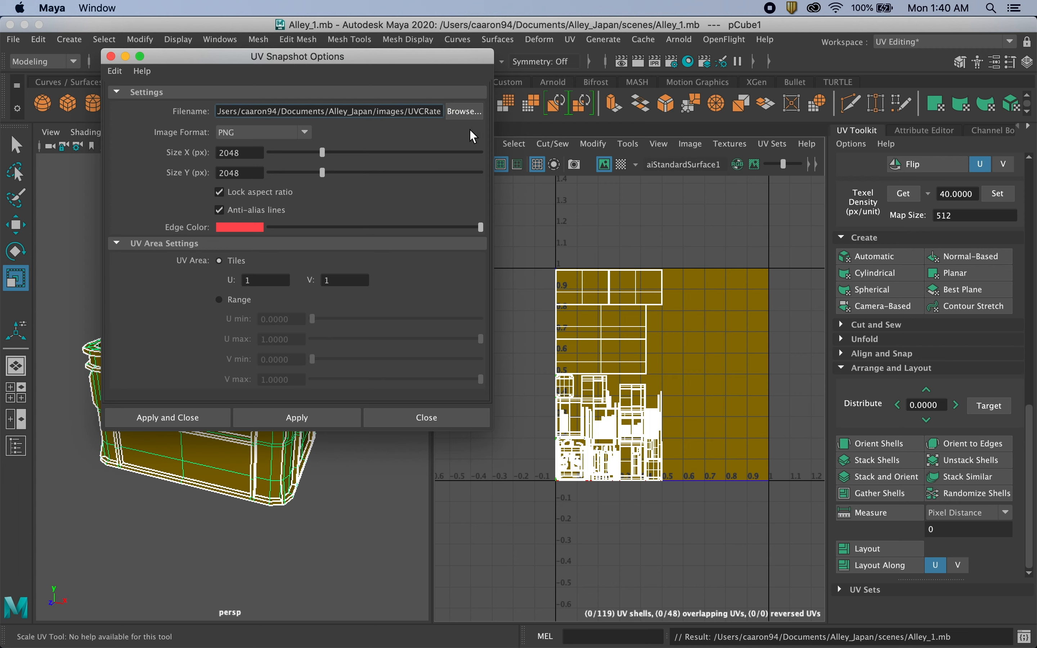
{"action": "key", "text": "Left"}
{"action": "key", "text": "Left"}
{"action": "key", "text": "Left"}
{"action": "key", "text": "BackSpace"}
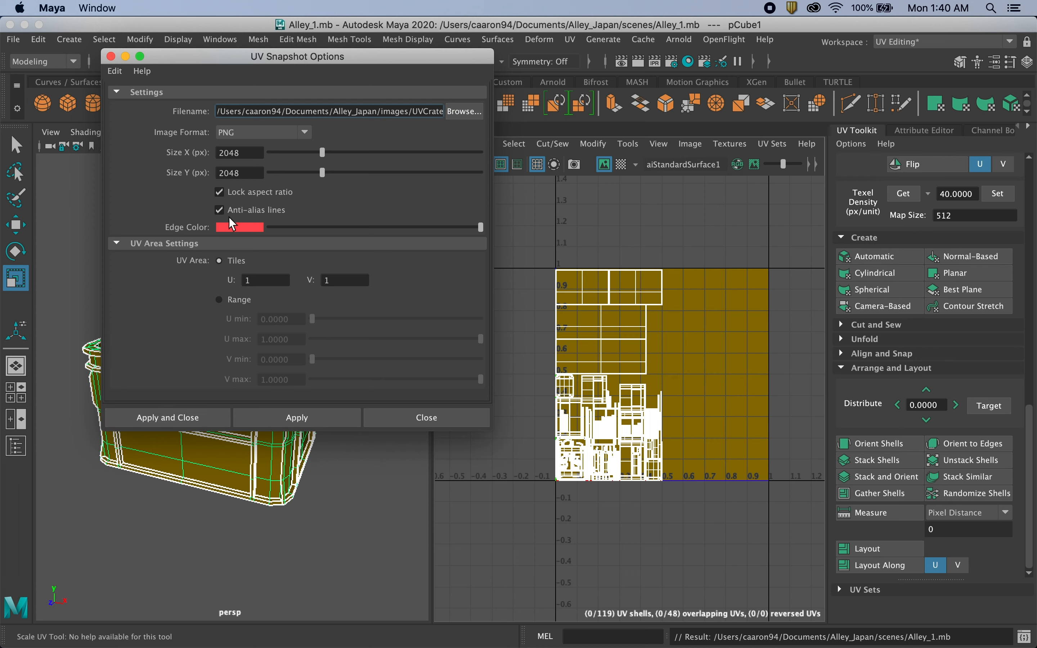
{"action": "left_click", "coordinate": [240, 153]}
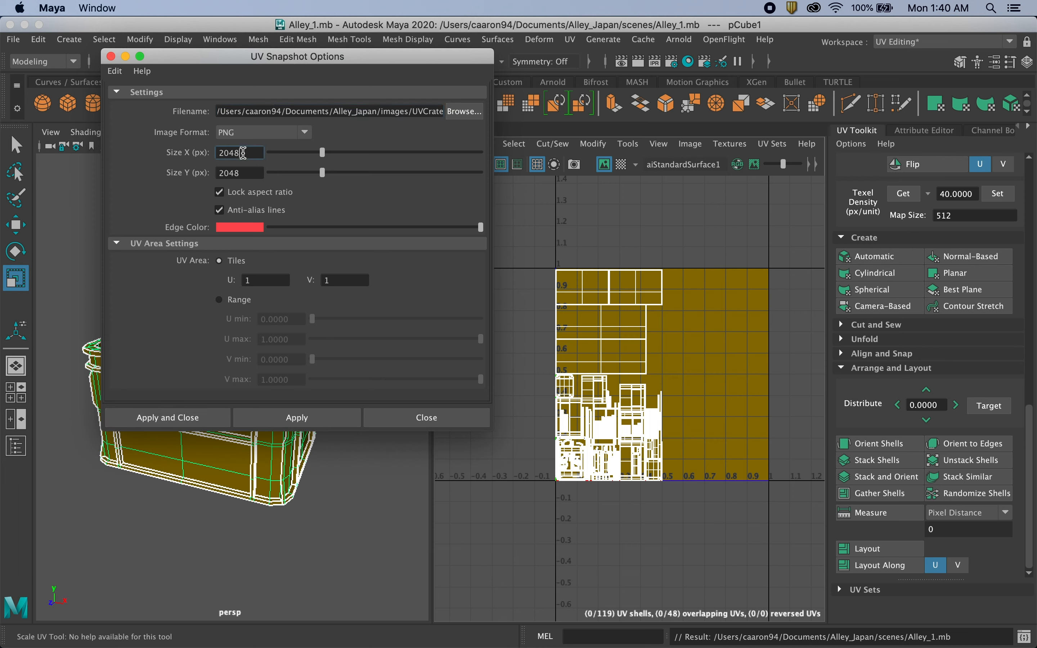
{"action": "left_click", "coordinate": [197, 415]}
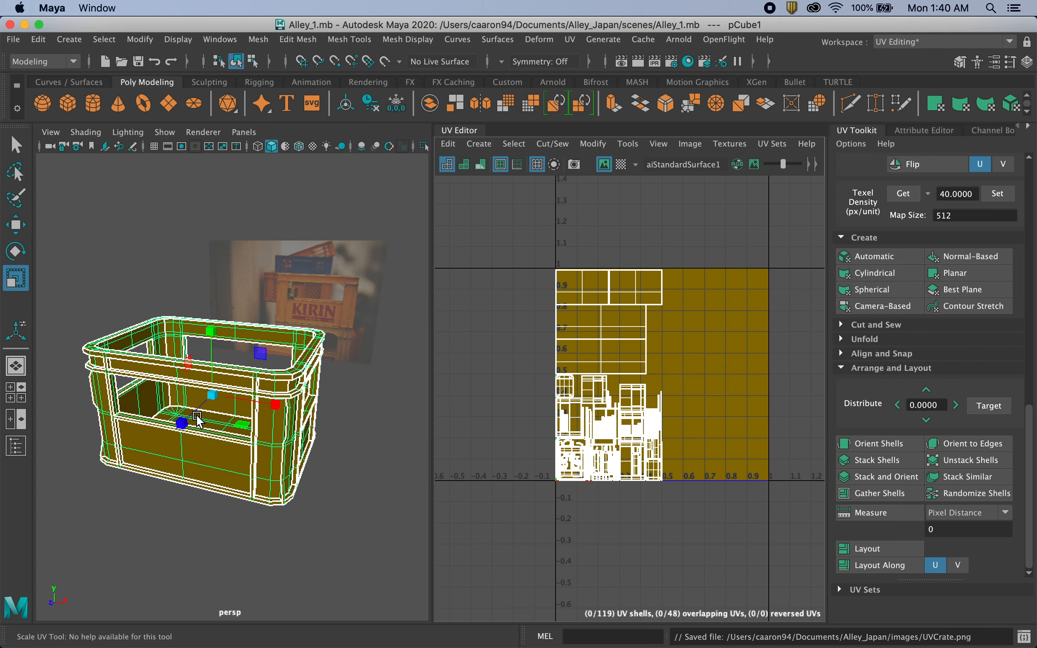
Step: Switch to Finder and open UVCrate.png from the images folder in Adobe Photoshop 2020
{"action": "mouse_move", "coordinate": [613, 642]}
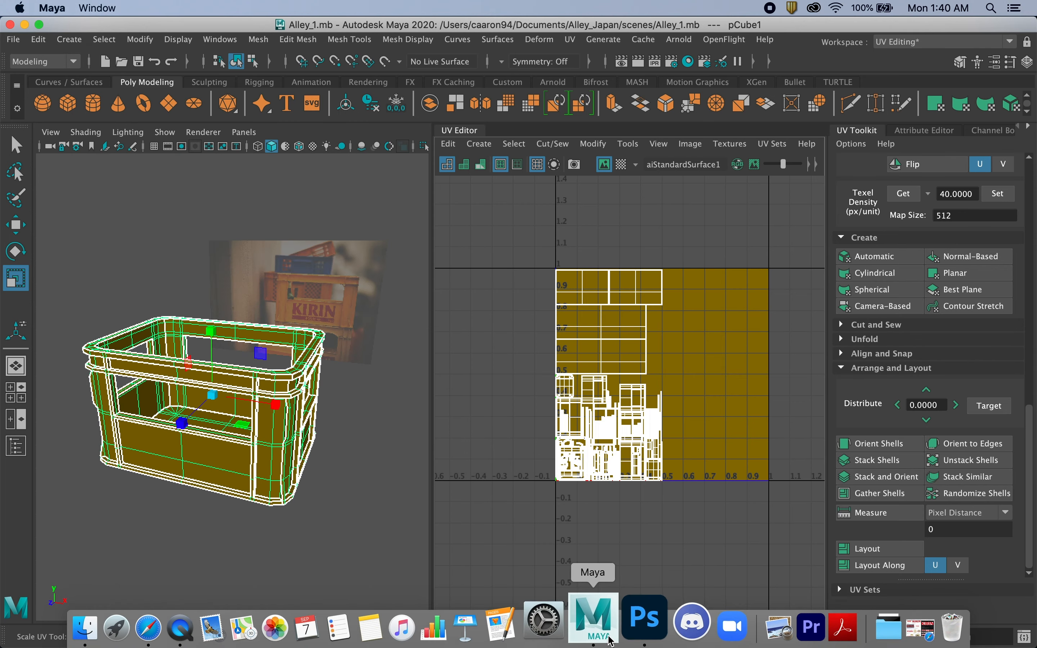
{"action": "left_click", "coordinate": [85, 626]}
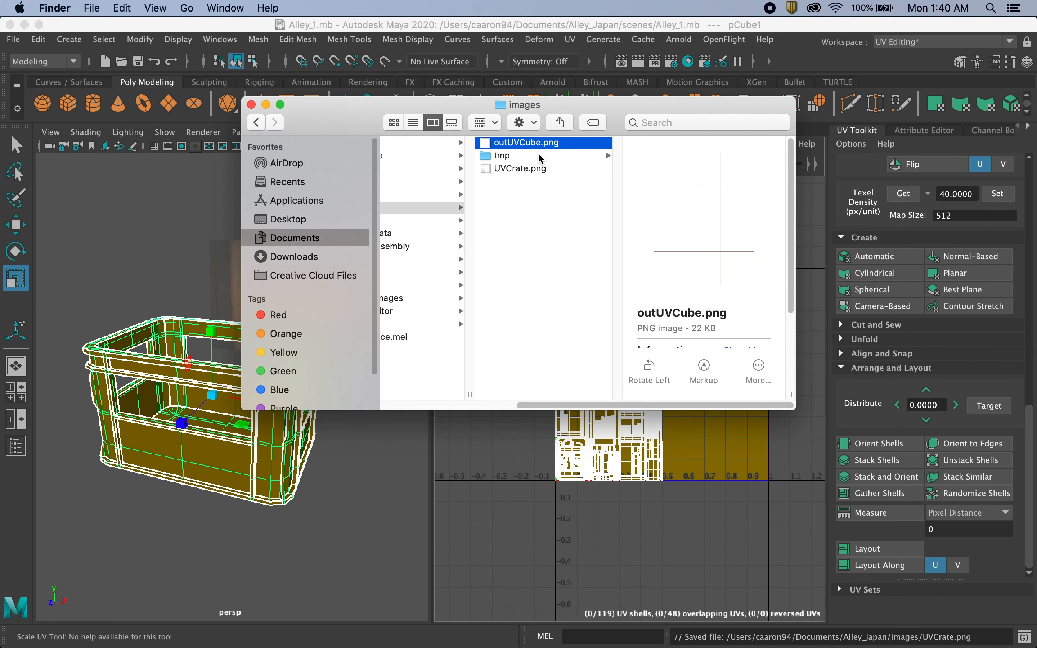
{"action": "left_click", "coordinate": [533, 170]}
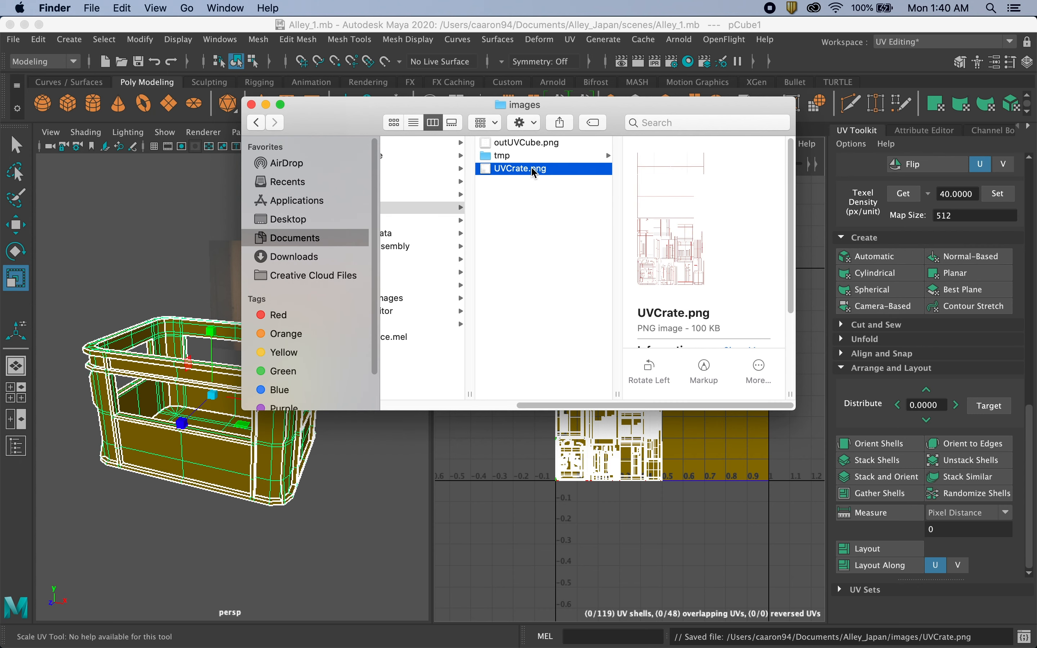
{"action": "left_click", "coordinate": [519, 169]}
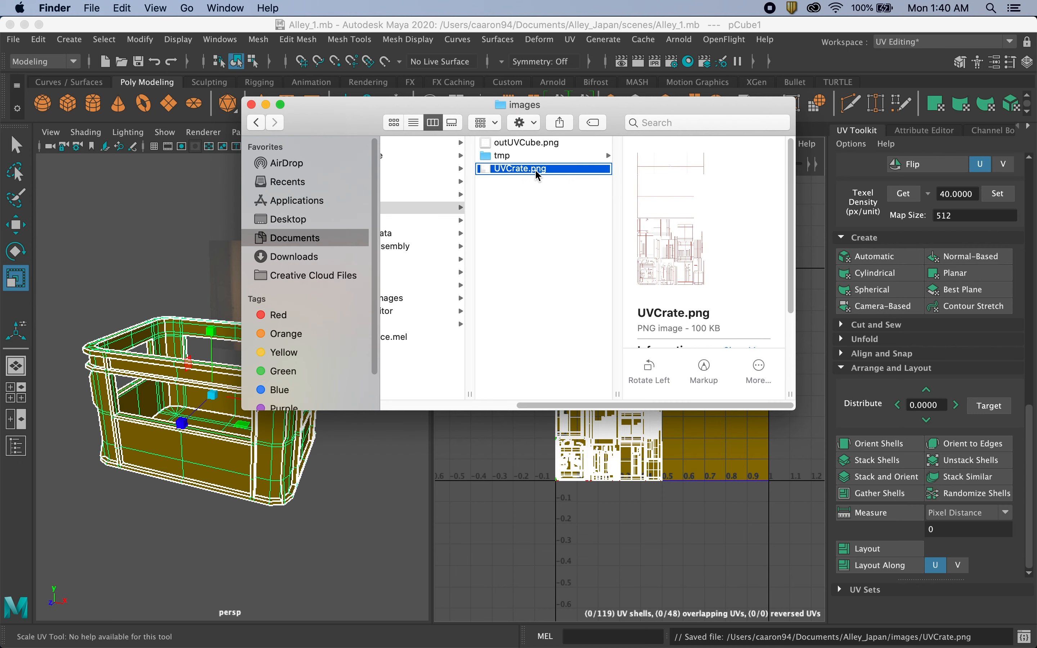
{"action": "right_click", "coordinate": [535, 169]}
{"action": "mouse_move", "coordinate": [562, 190]}
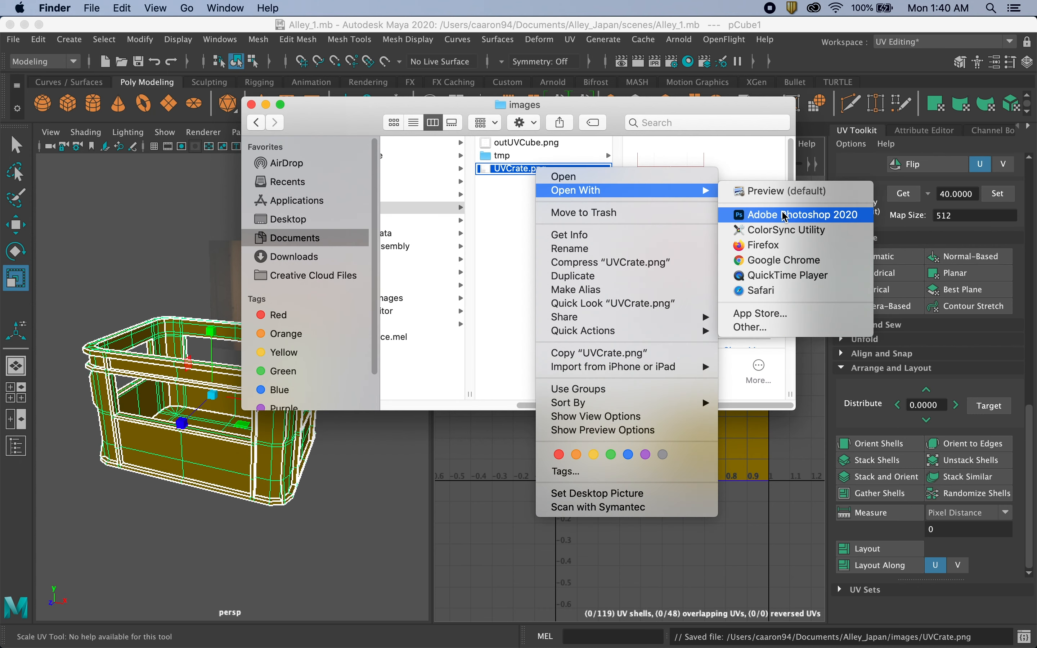
{"action": "left_click", "coordinate": [787, 221]}
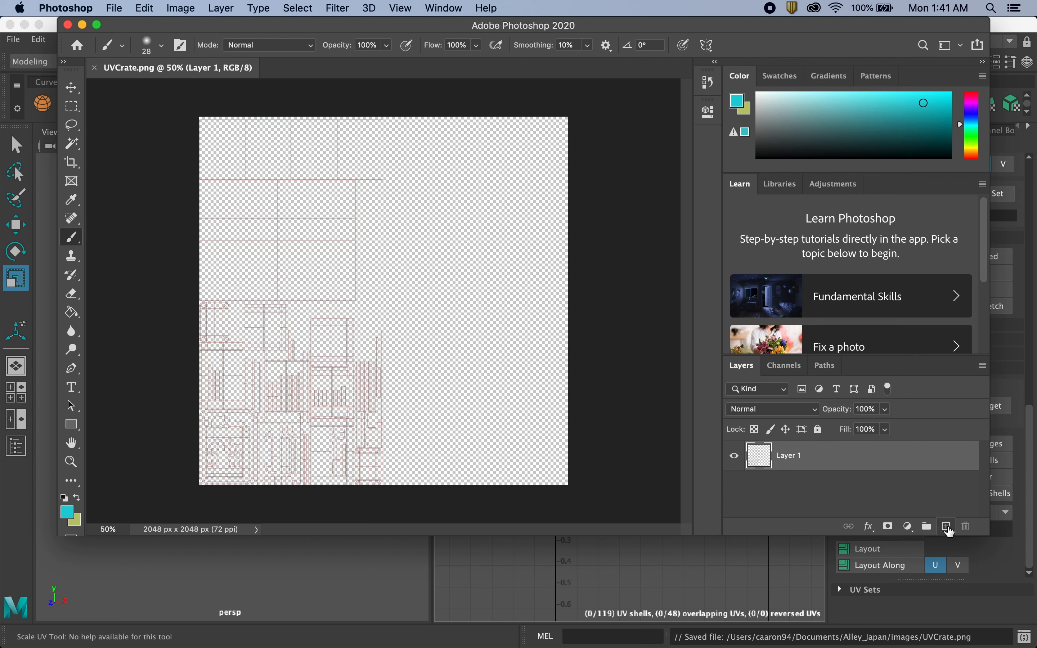
Step: Add an empty layer beneath the UV snapshot layer and rename the snapshot layer Wireframe
{"action": "left_click", "coordinate": [948, 527]}
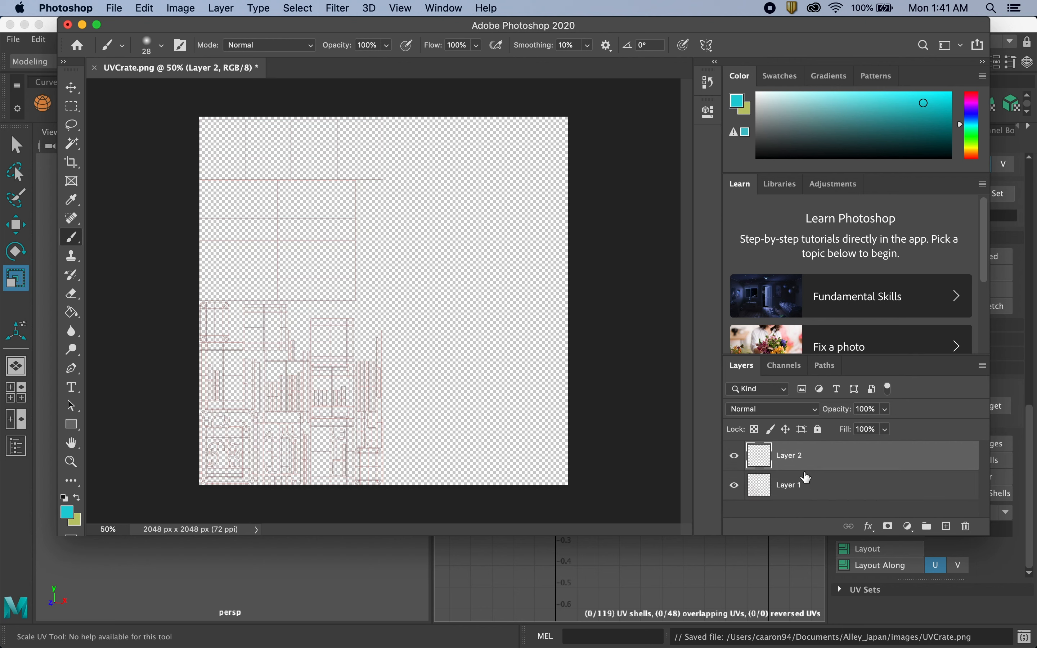
{"action": "left_click", "coordinate": [735, 486]}
{"action": "left_click", "coordinate": [735, 487]}
{"action": "left_click_drag", "start_coordinate": [846, 480], "coordinate": [841, 457]}
{"action": "double_click", "coordinate": [792, 456]}
{"action": "type", "text": "Wireframe"}
{"action": "key", "text": "Return"}
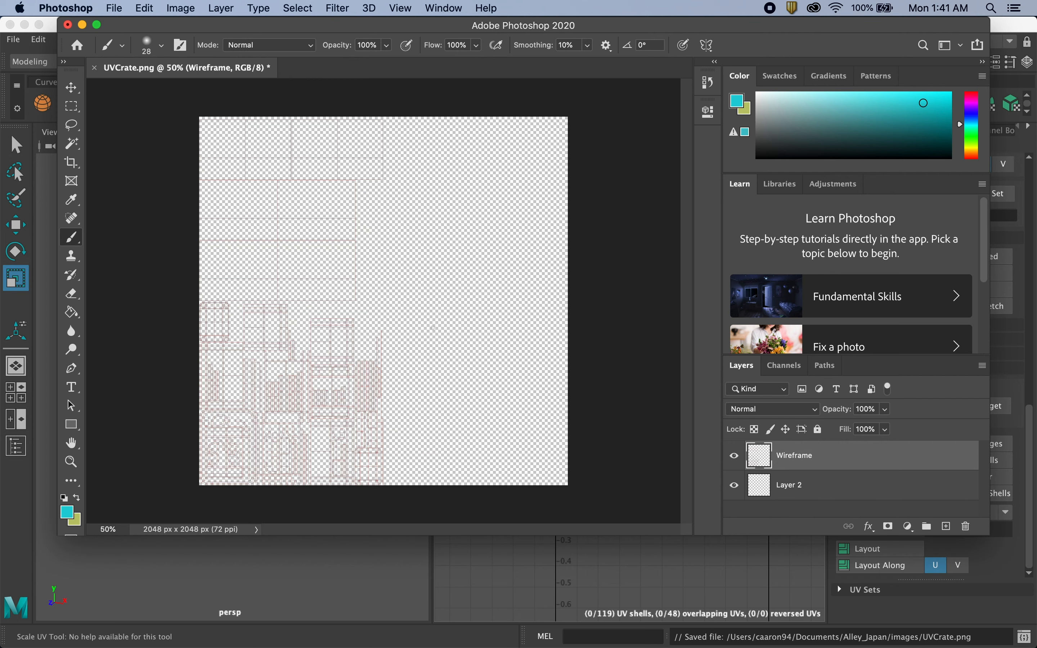
Step: Set the foreground color to yellow e0be1d and fill the empty layer below Wireframe with it
{"action": "left_click", "coordinate": [67, 512]}
{"action": "left_click", "coordinate": [533, 359]}
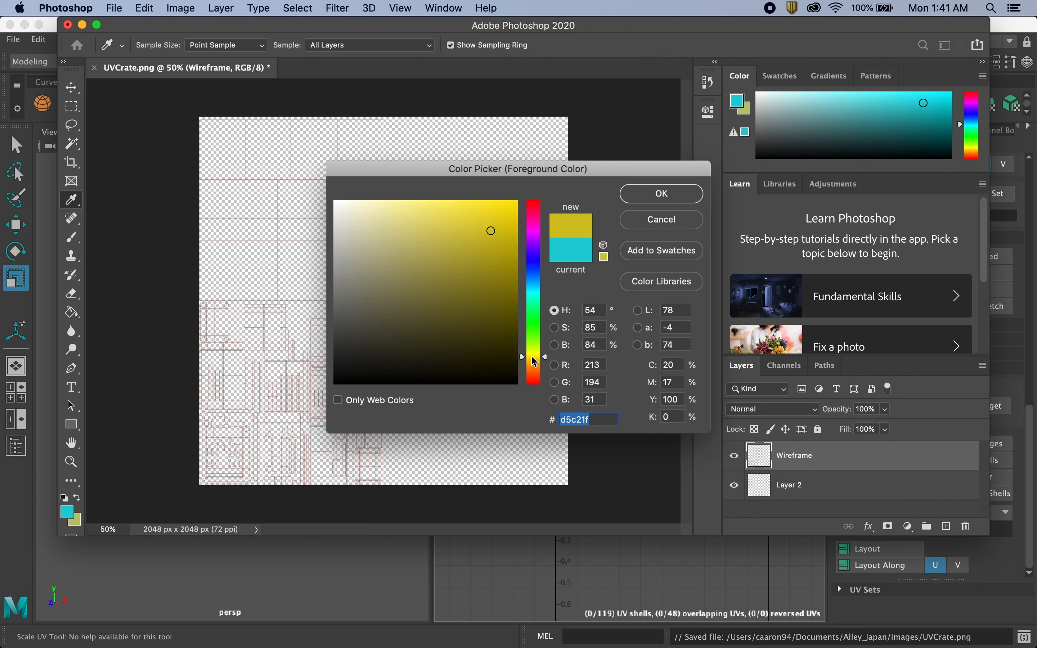
{"action": "left_click_drag", "start_coordinate": [493, 229], "coordinate": [494, 222]}
{"action": "left_click", "coordinate": [534, 360]}
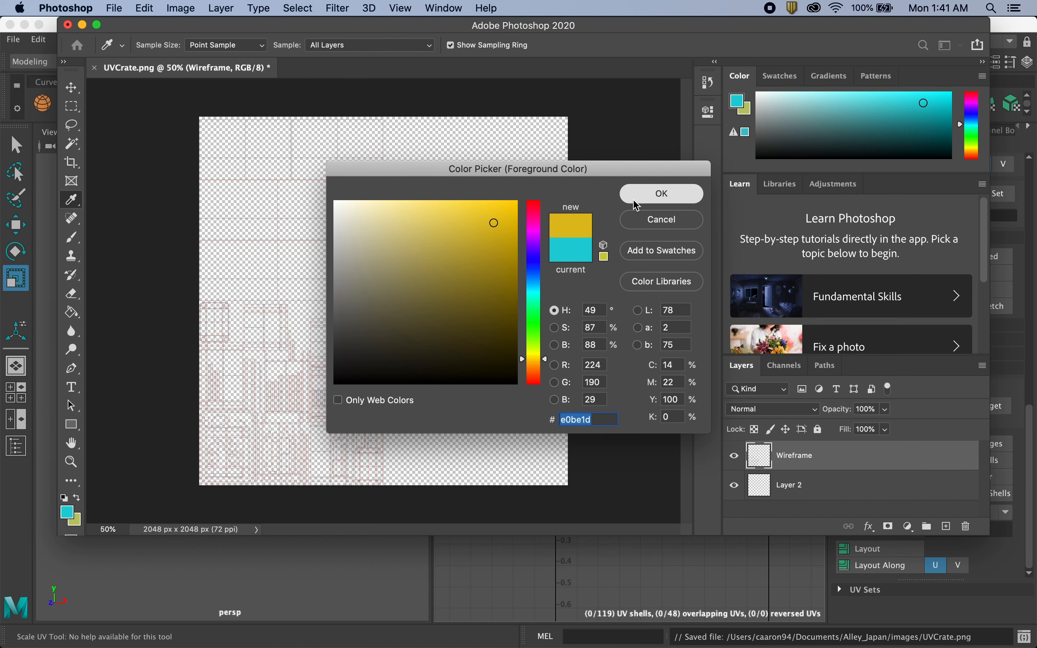
{"action": "left_click", "coordinate": [662, 194]}
{"action": "left_click", "coordinate": [826, 486]}
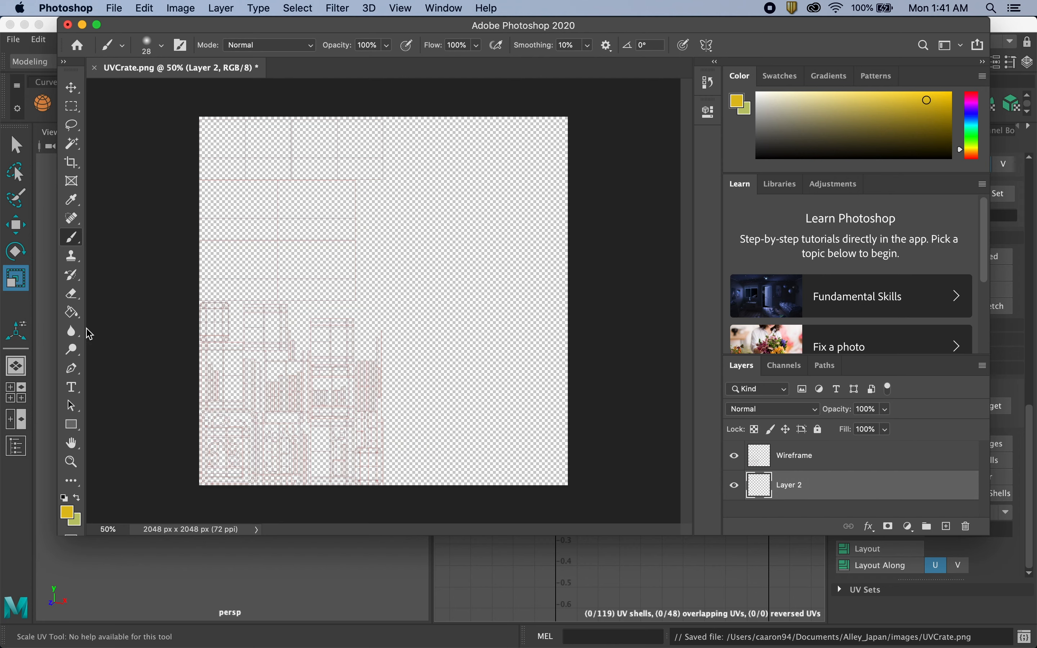
{"action": "left_click", "coordinate": [72, 312]}
{"action": "left_click", "coordinate": [469, 326]}
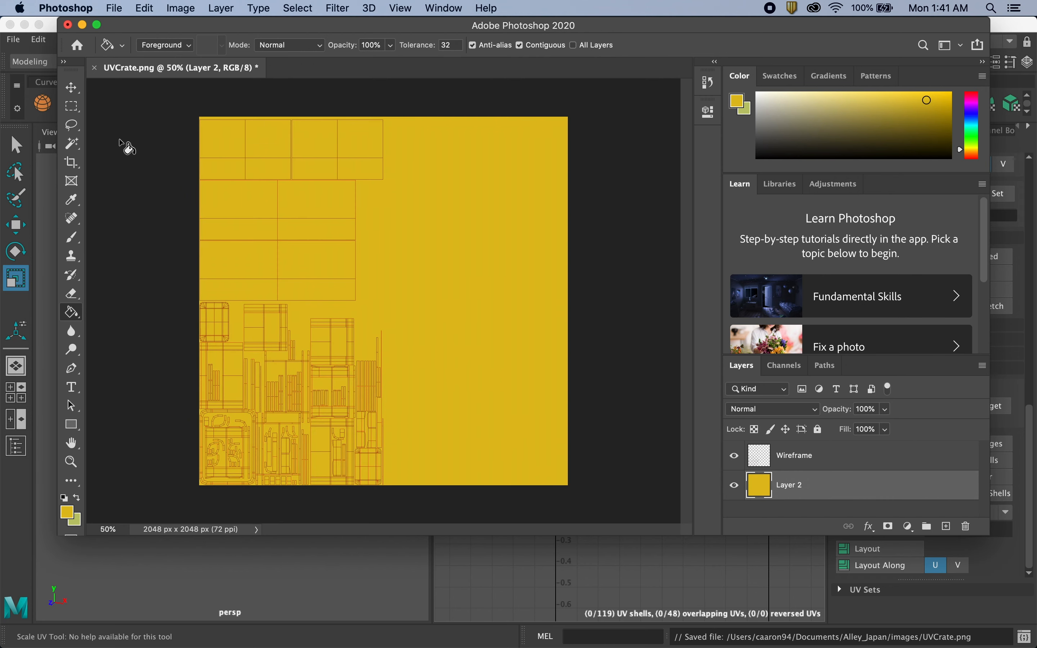
{"action": "left_click", "coordinate": [71, 88]}
Step: Switch to Safari and start saving the previewed Wikimedia Commons Kirin logo image to a chosen location
{"action": "mouse_move", "coordinate": [504, 639]}
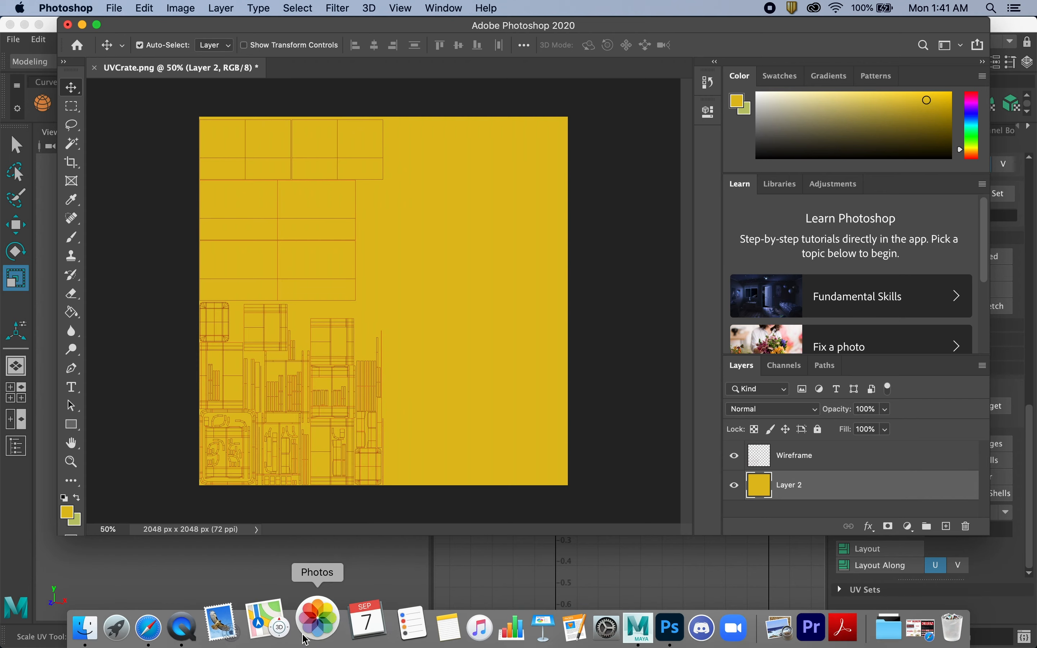
{"action": "left_click", "coordinate": [149, 628]}
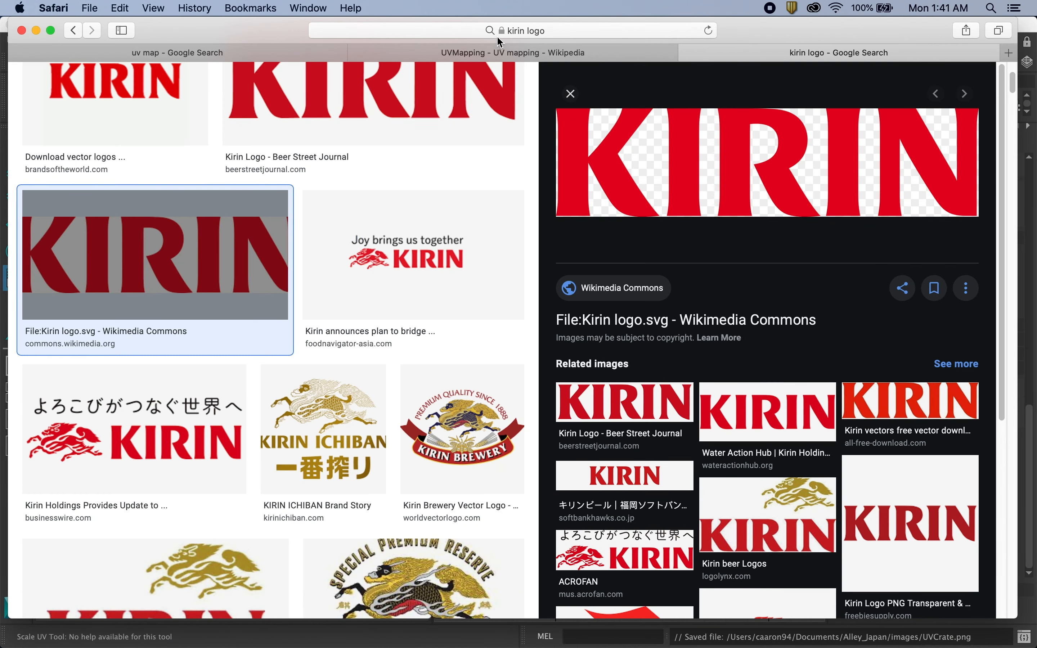
{"action": "right_click", "coordinate": [694, 186]}
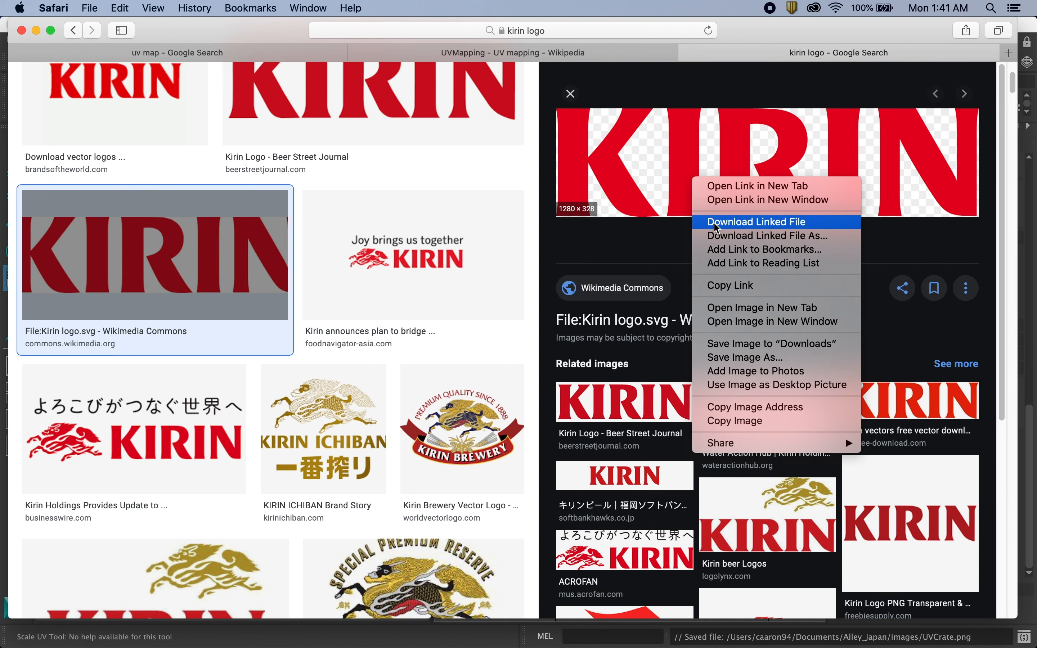
{"action": "left_click", "coordinate": [742, 358]}
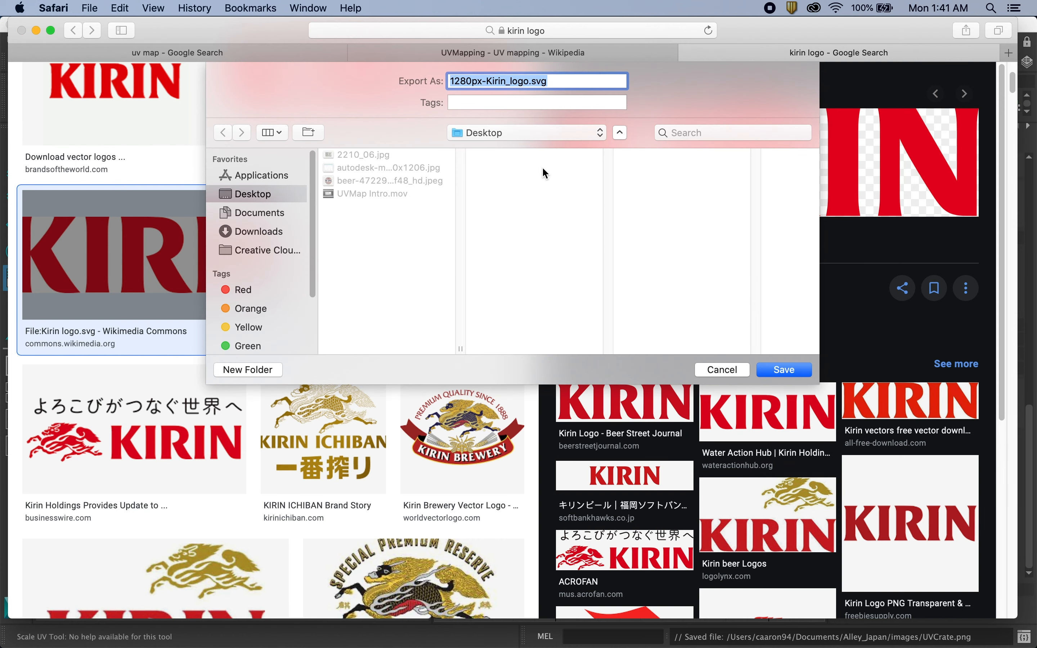
Step: Create a Logos folder inside sourceimages and save the Kirin logo image there as 1280px-Kirin_logo in PNG format
{"action": "left_click", "coordinate": [485, 134]}
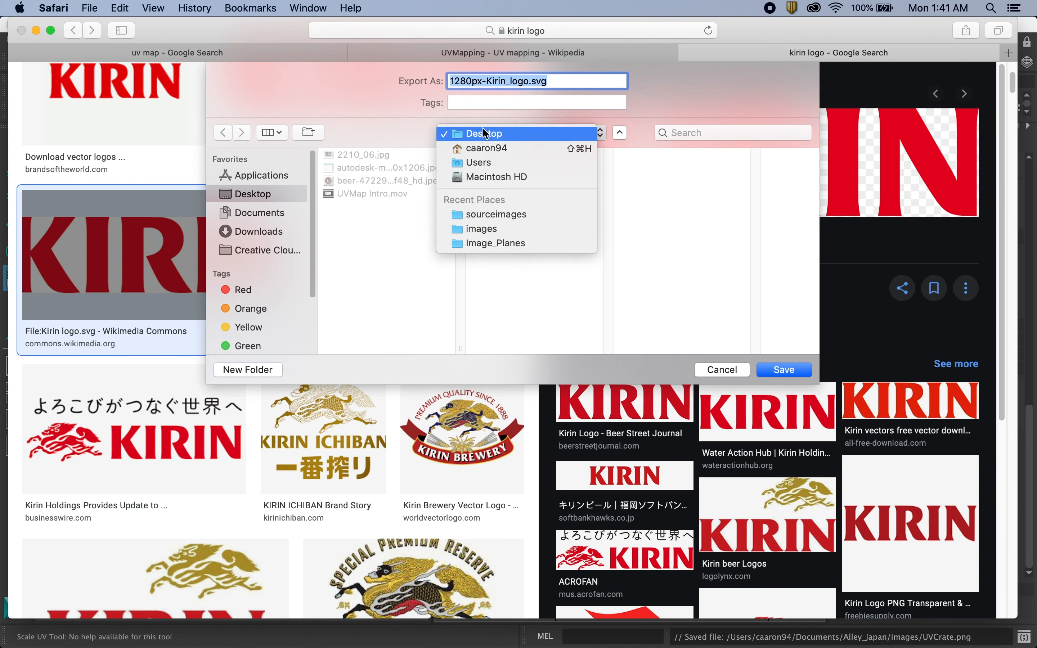
{"action": "left_click", "coordinate": [495, 214]}
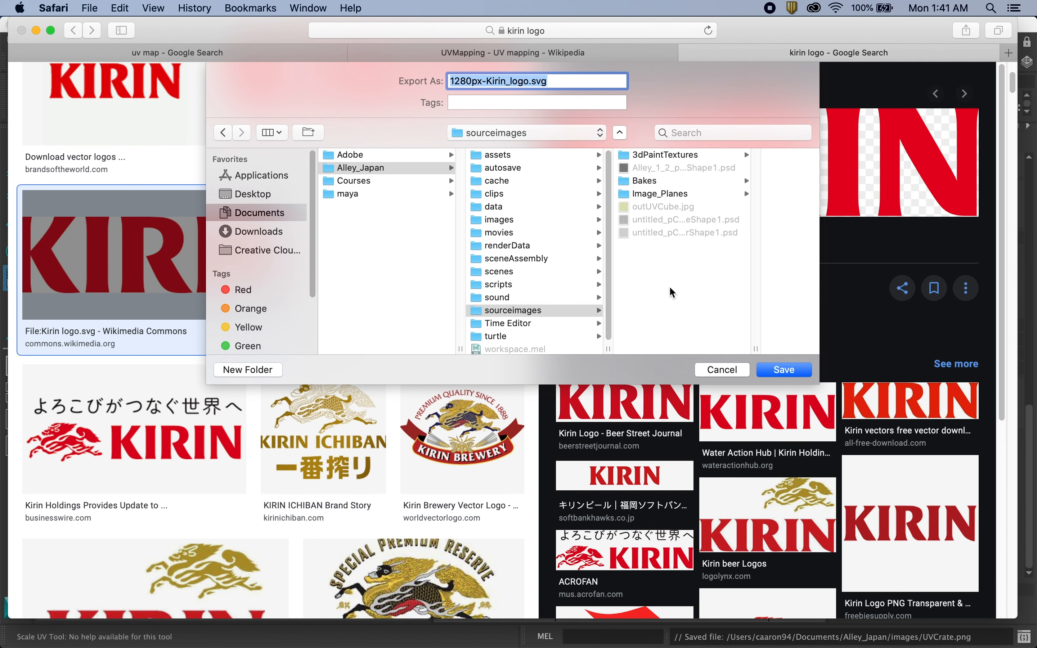
{"action": "left_click", "coordinate": [257, 371]}
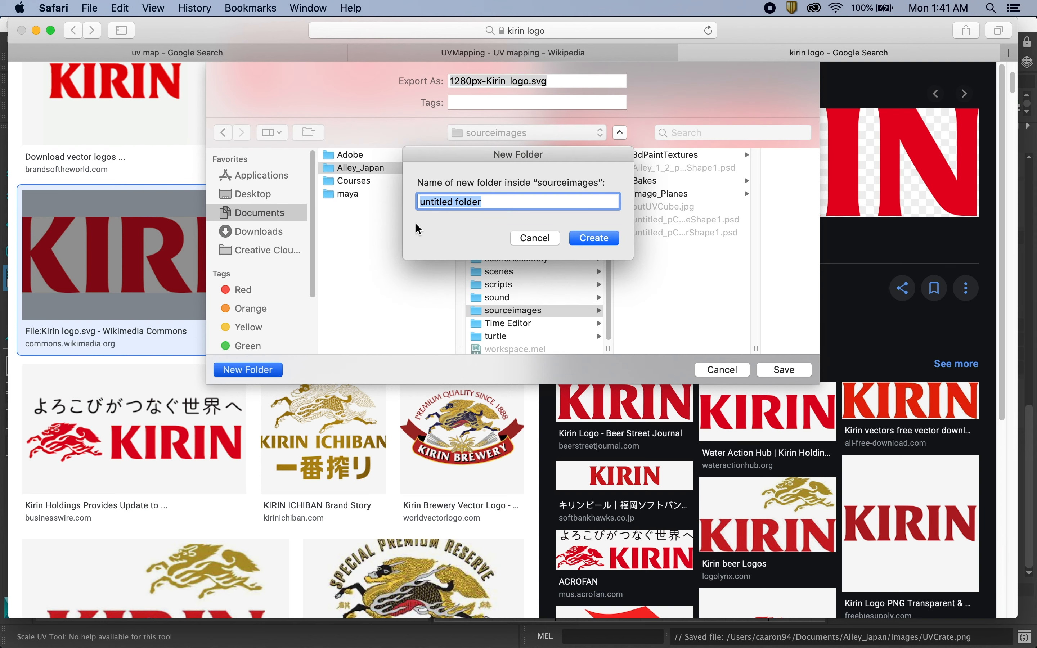
{"action": "type", "text": "Lo"}
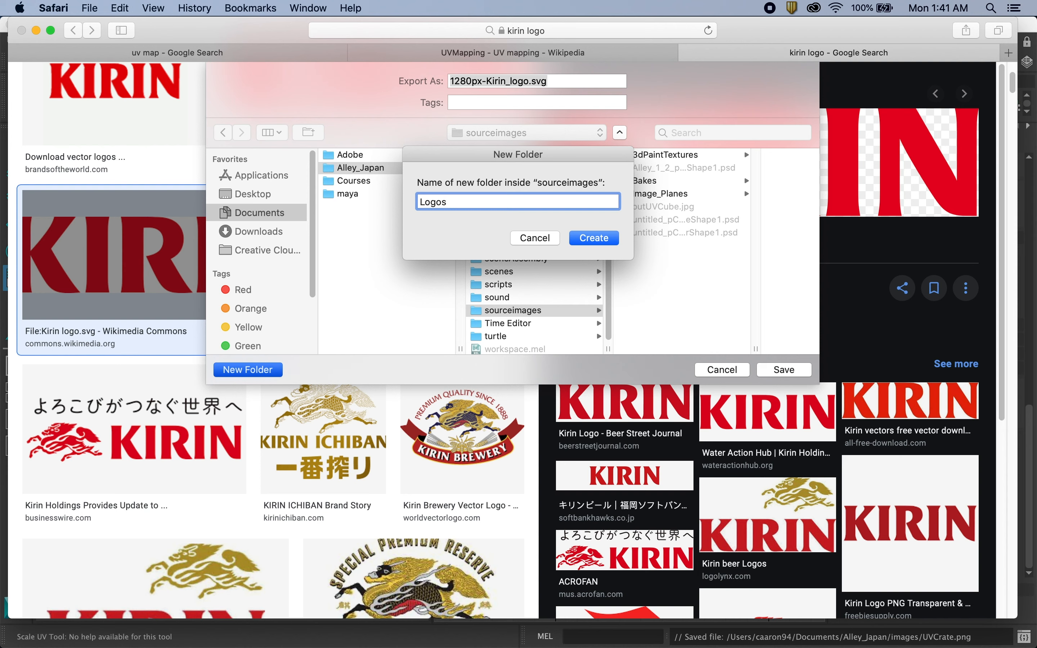
{"action": "type", "text": "gos"}
{"action": "key", "text": "Return"}
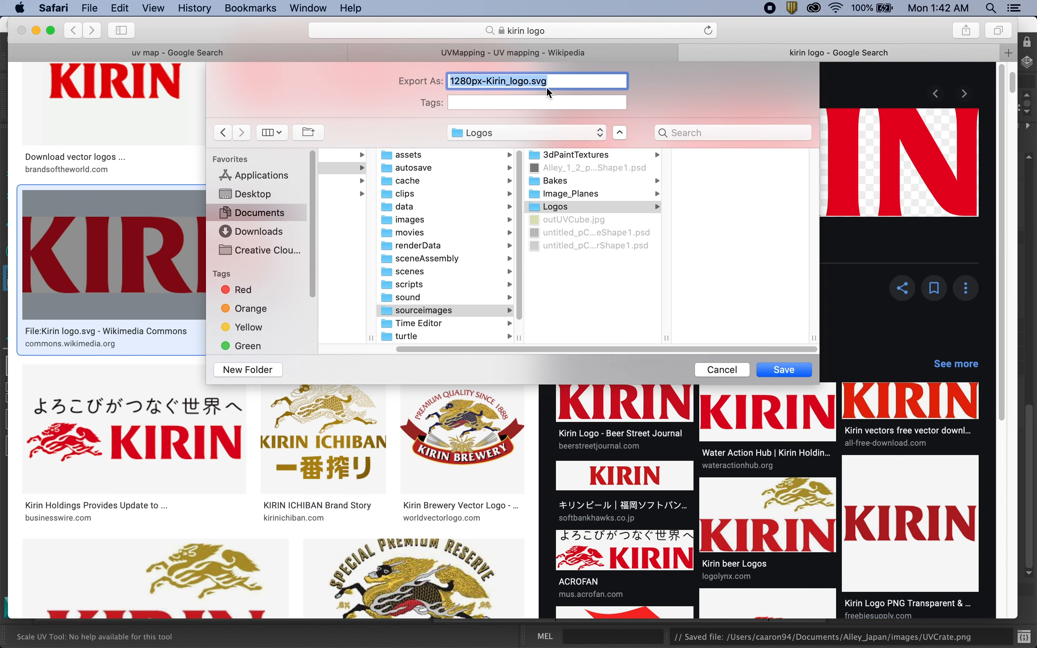
{"action": "left_click", "coordinate": [775, 371]}
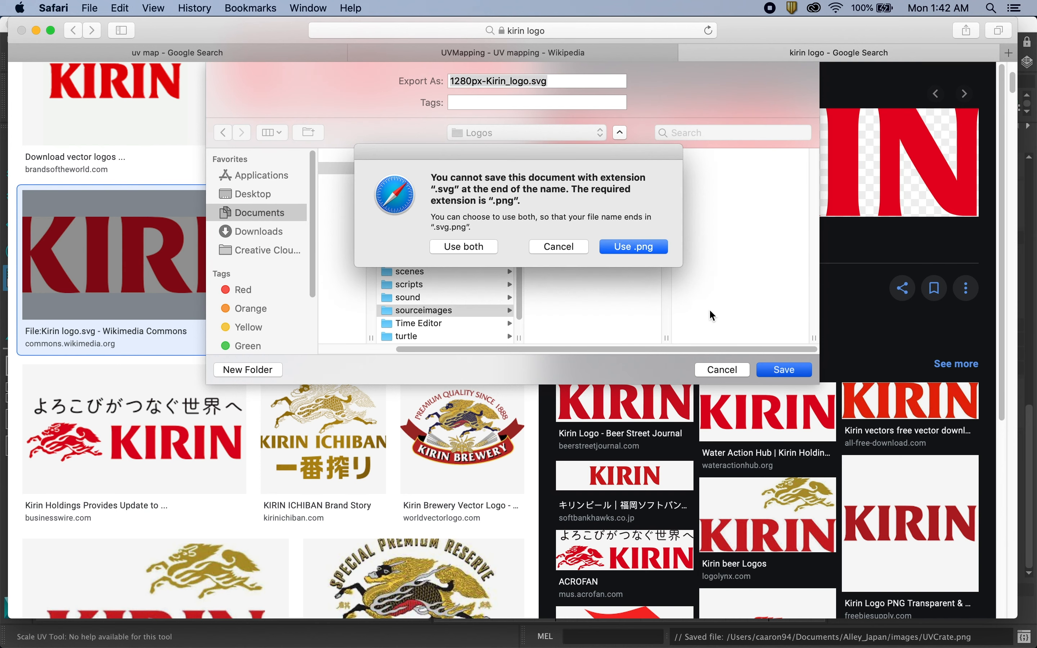
{"action": "left_click", "coordinate": [635, 247]}
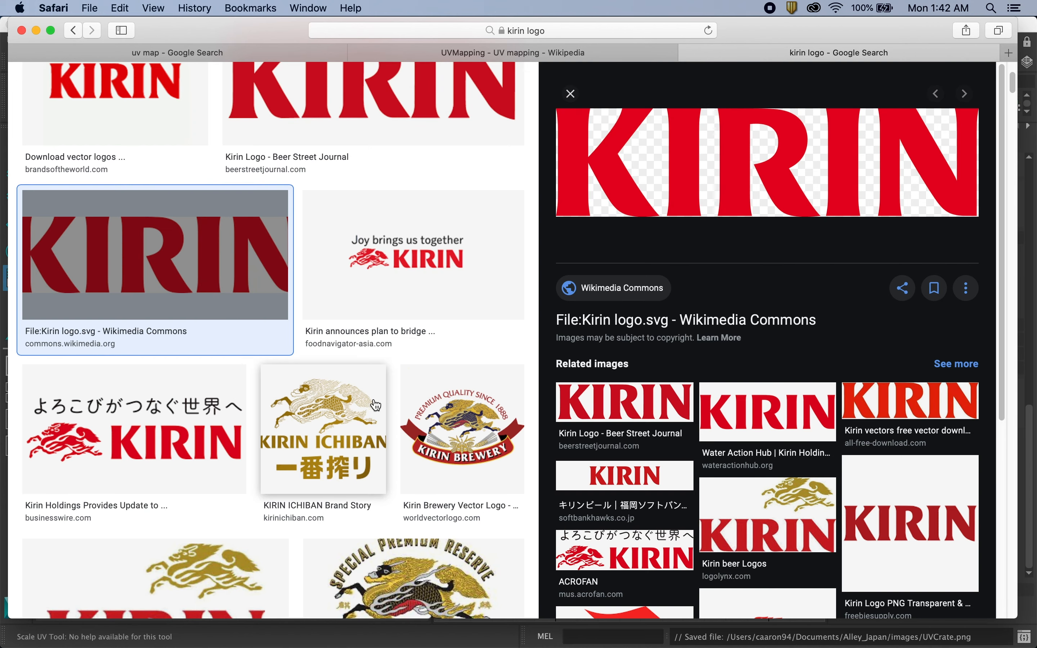
Step: Preview the KIRIN ICHIBAN Brand Story image and save it in the Logos folder as LogoGold
{"action": "left_click", "coordinate": [331, 420]}
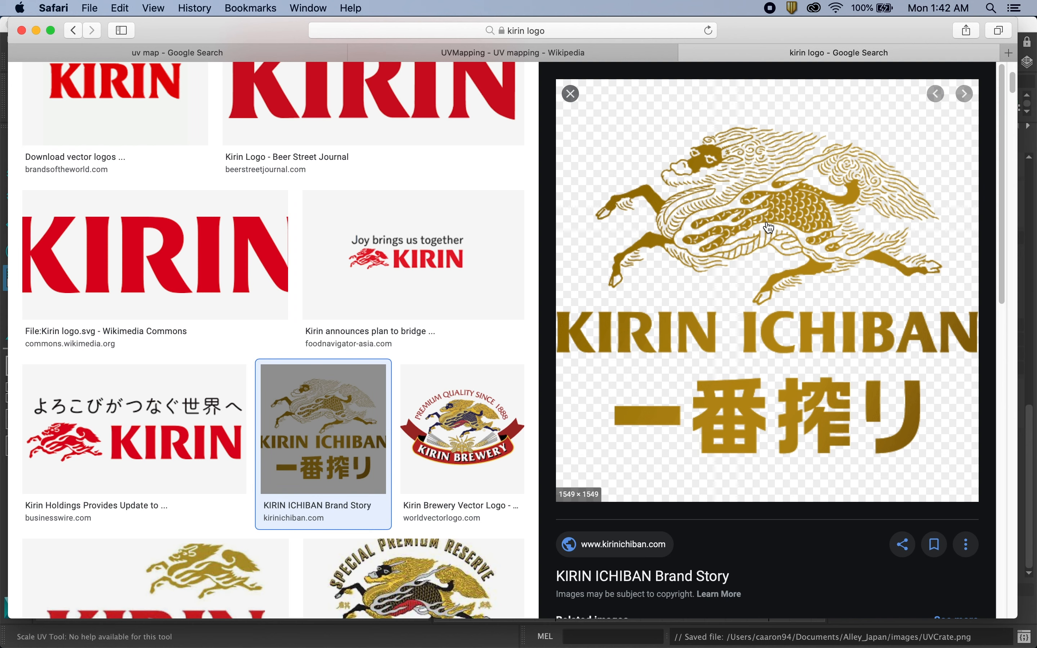
{"action": "right_click", "coordinate": [770, 228]}
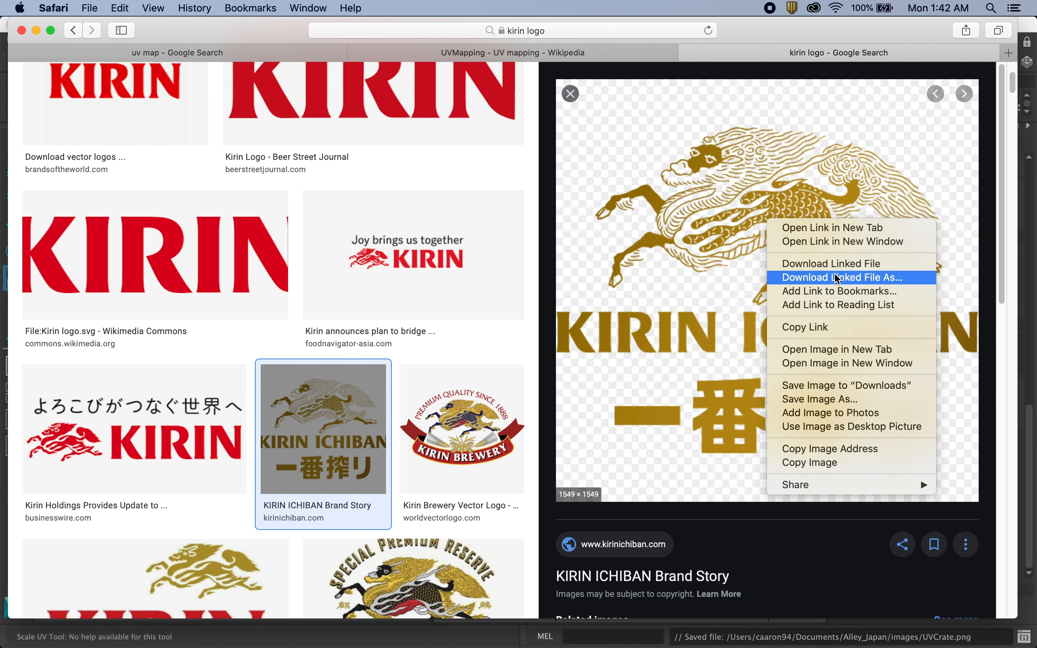
{"action": "left_click", "coordinate": [846, 399]}
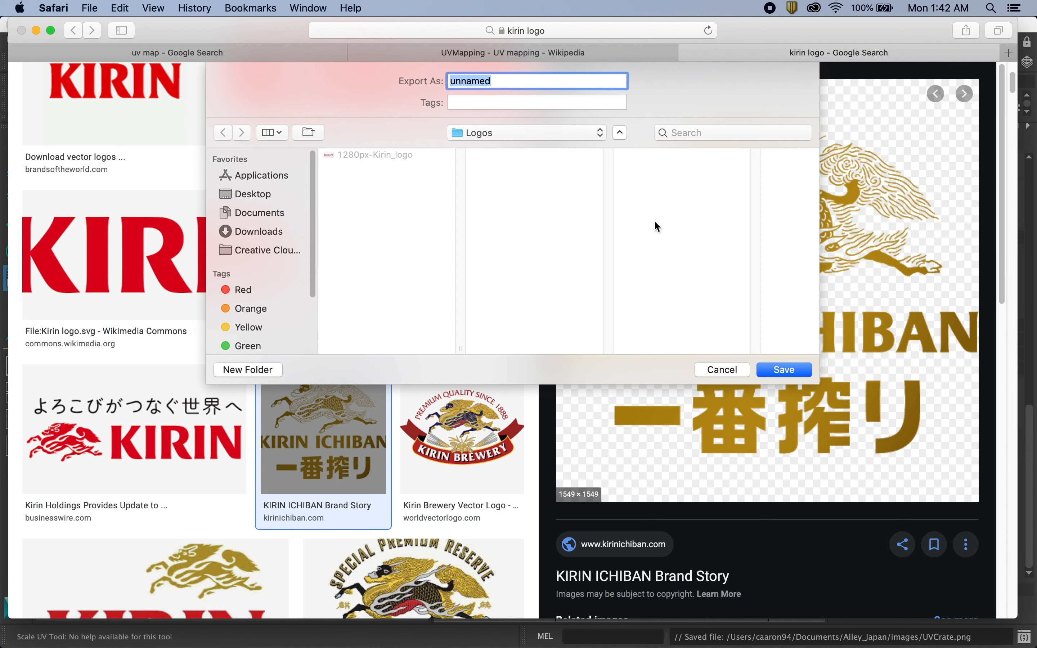
{"action": "type", "text": "LogoGold"}
{"action": "left_click", "coordinate": [814, 369]}
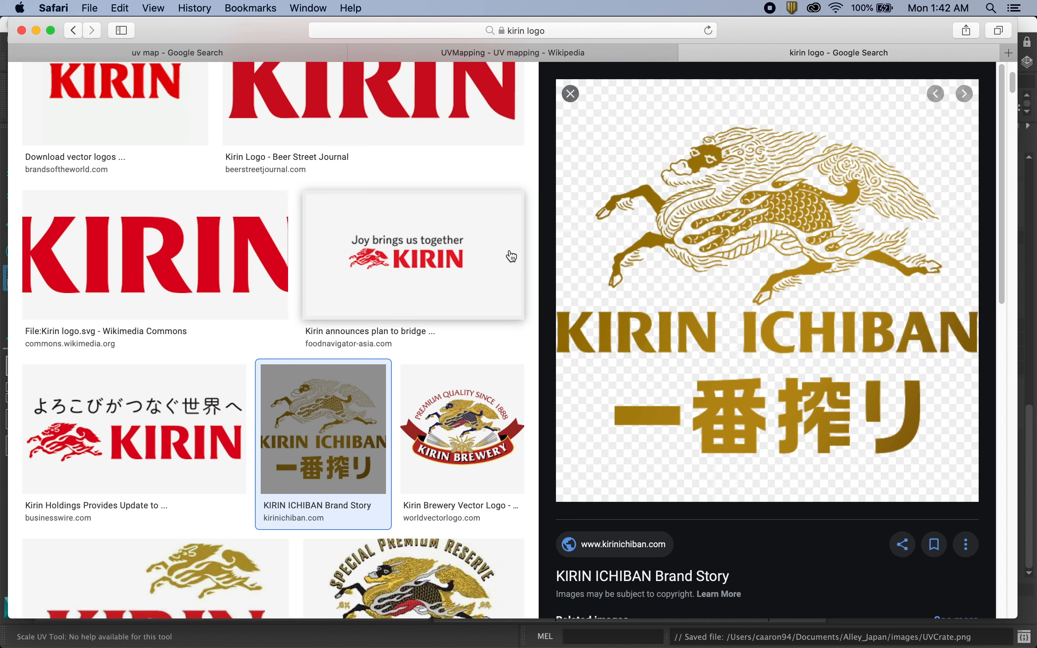
Step: Minimize Safari, switch to Finder and open the Logos folder inside sourceimages, keeping the Photoshop canvas's upper UV shells uncovered
{"action": "left_click", "coordinate": [36, 31]}
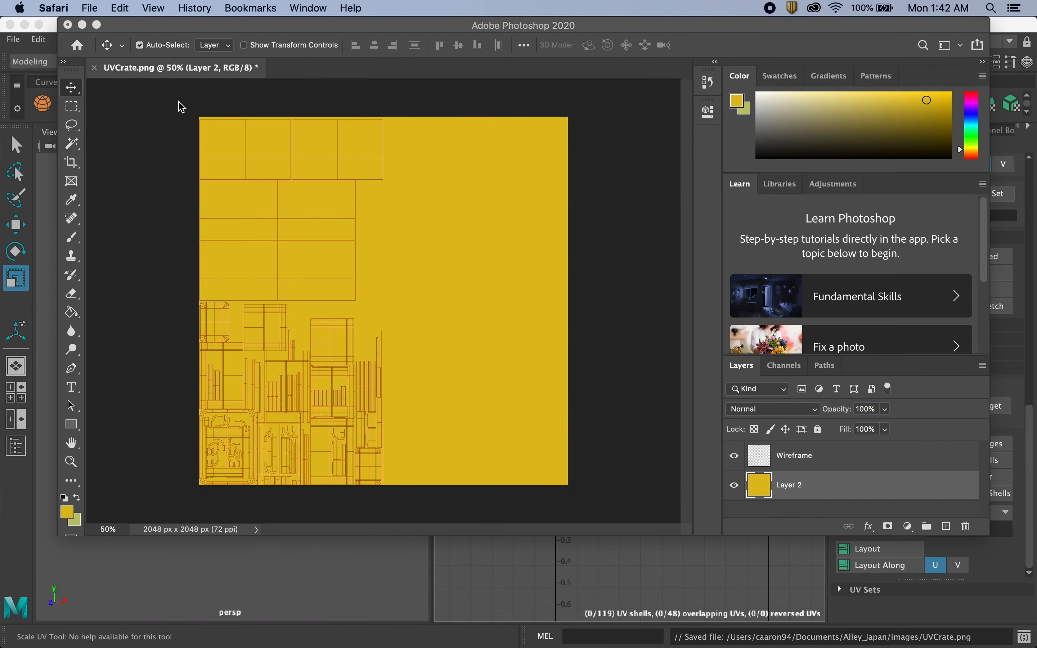
{"action": "mouse_move", "coordinate": [350, 645]}
{"action": "left_click", "coordinate": [132, 620]}
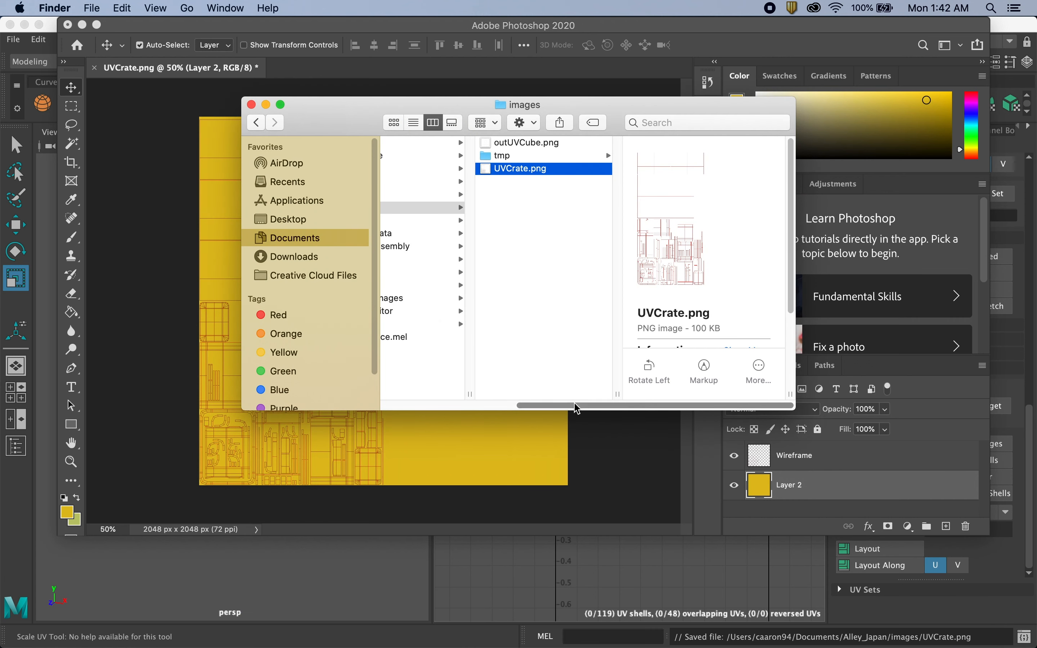
{"action": "left_click_drag", "start_coordinate": [581, 406], "coordinate": [492, 406]}
{"action": "left_click", "coordinate": [493, 285]}
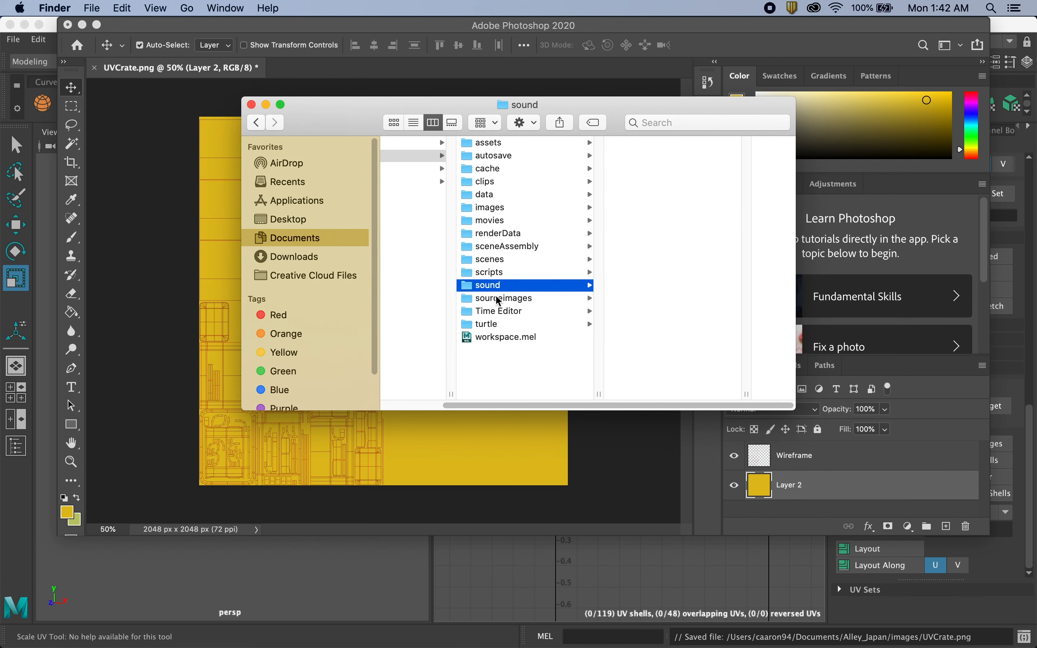
{"action": "left_click", "coordinate": [497, 298]}
{"action": "left_click", "coordinate": [650, 196]}
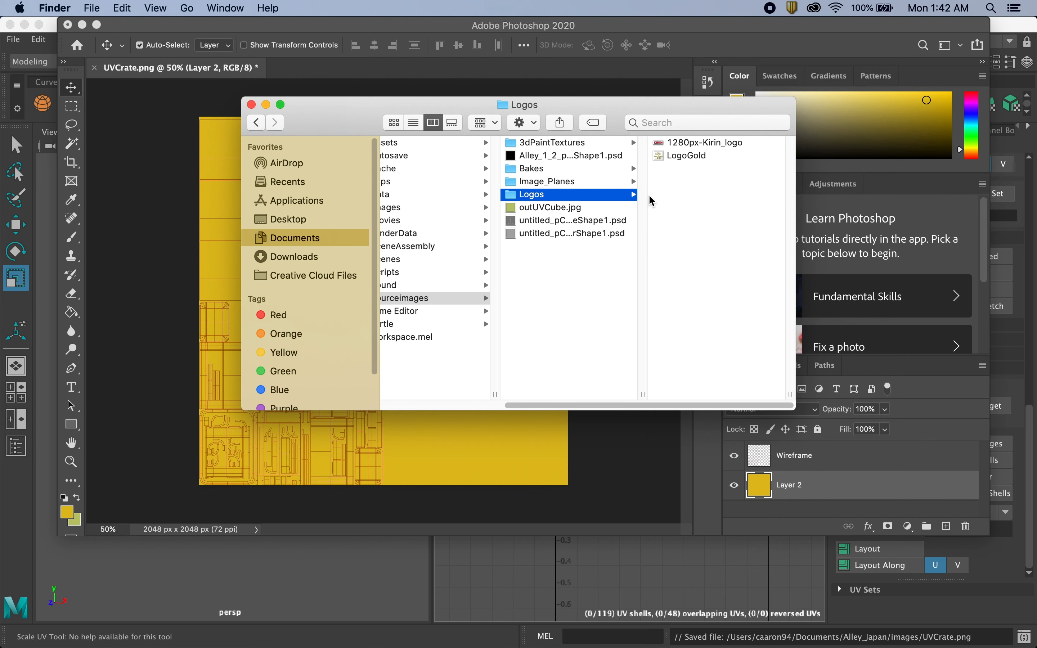
{"action": "left_click_drag", "start_coordinate": [686, 114], "coordinate": [724, 276]}
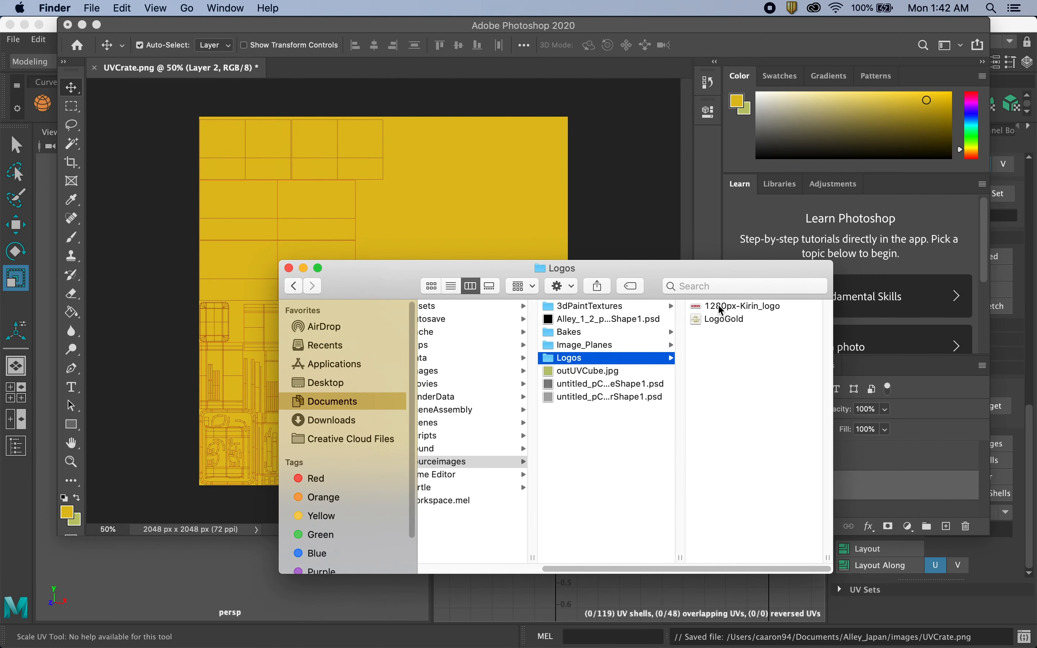
Step: Place 1280px-Kirin_logo in the UVCrate.png document, scaled to about 60% and centred on the upper long side-panel shell
{"action": "left_click_drag", "start_coordinate": [722, 304], "coordinate": [294, 180]}
{"action": "left_click_drag", "start_coordinate": [432, 310], "coordinate": [361, 216]}
{"action": "left_click_drag", "start_coordinate": [433, 239], "coordinate": [324, 205]}
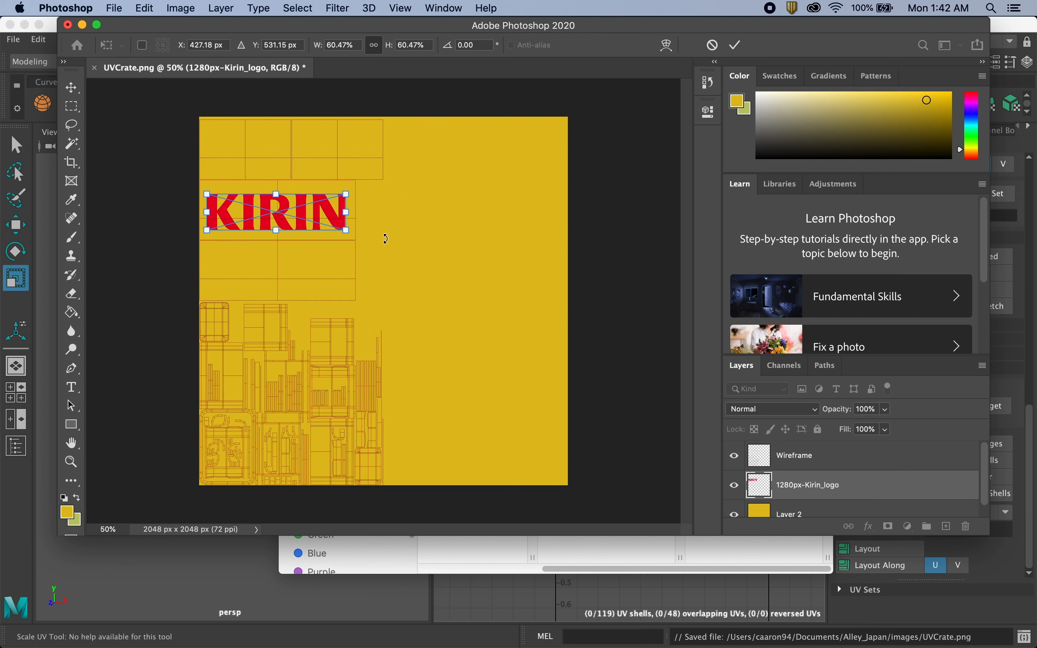
{"action": "left_click_drag", "start_coordinate": [326, 207], "coordinate": [333, 214]}
{"action": "key", "text": "Return"}
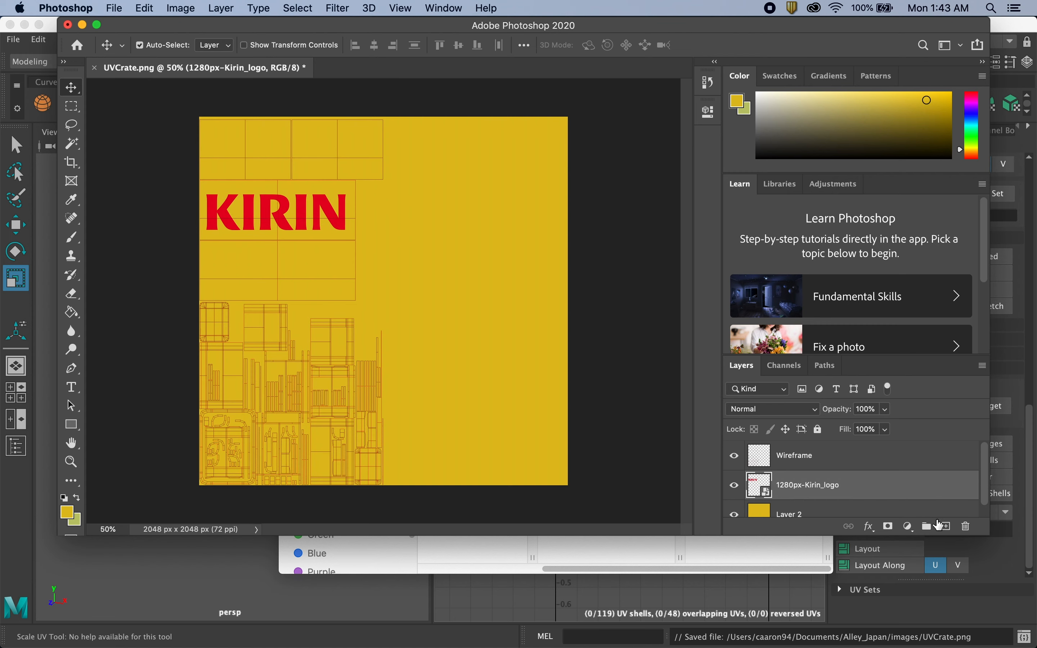
Step: Duplicate the 1280px-Kirin_logo layer and move the copy straight down onto the lower long side-panel shell
{"action": "right_click", "coordinate": [924, 493]}
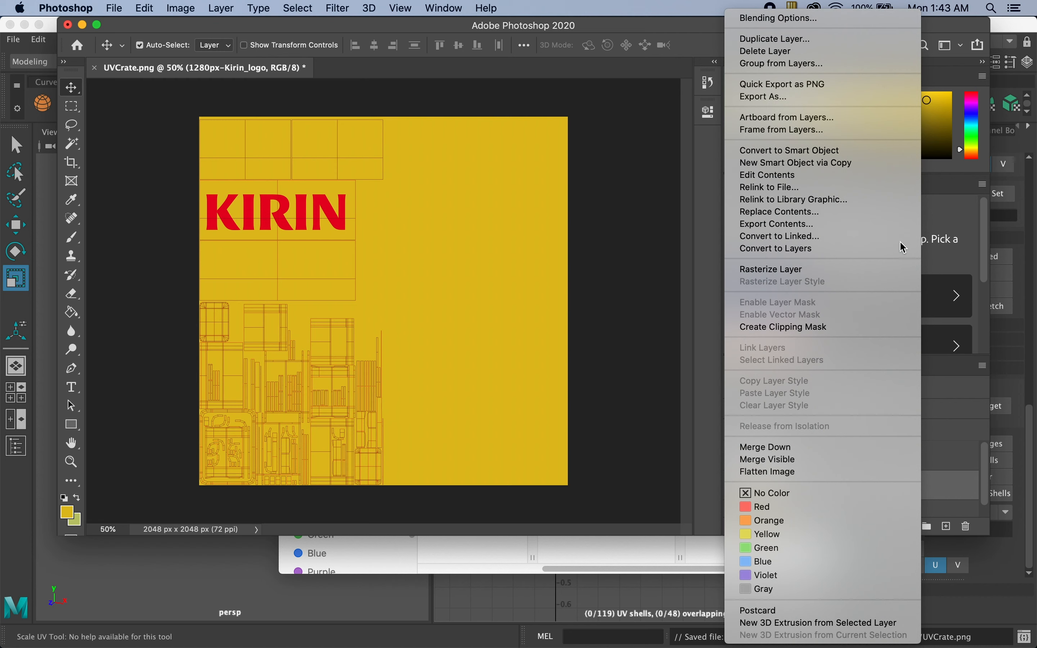
{"action": "left_click", "coordinate": [791, 42]}
{"action": "left_click", "coordinate": [666, 282]}
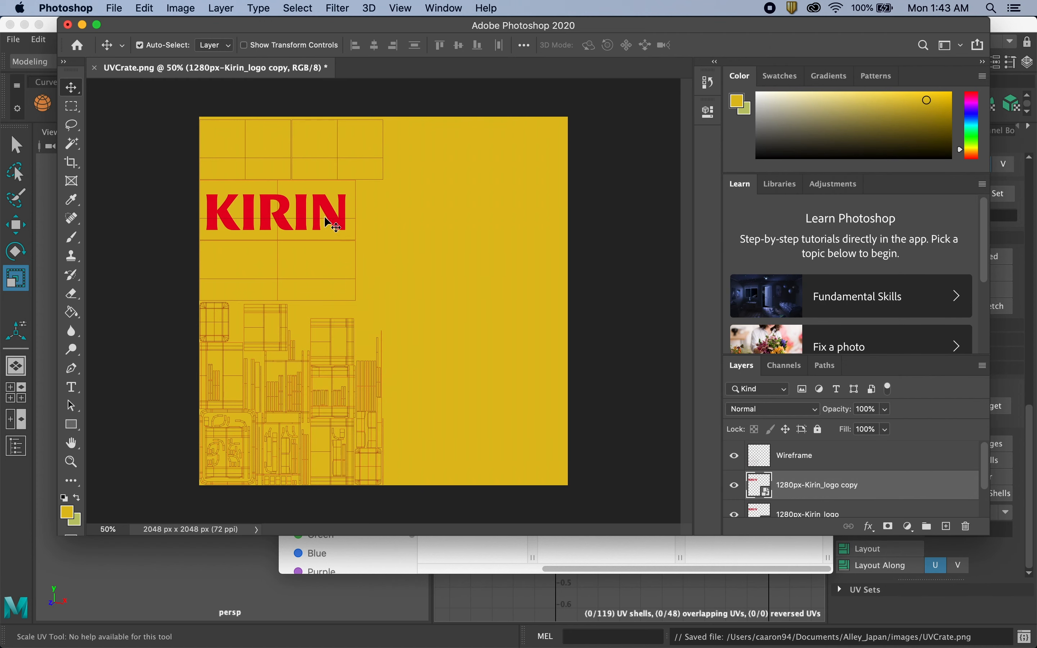
{"action": "left_click_drag", "start_coordinate": [318, 210], "coordinate": [318, 272]}
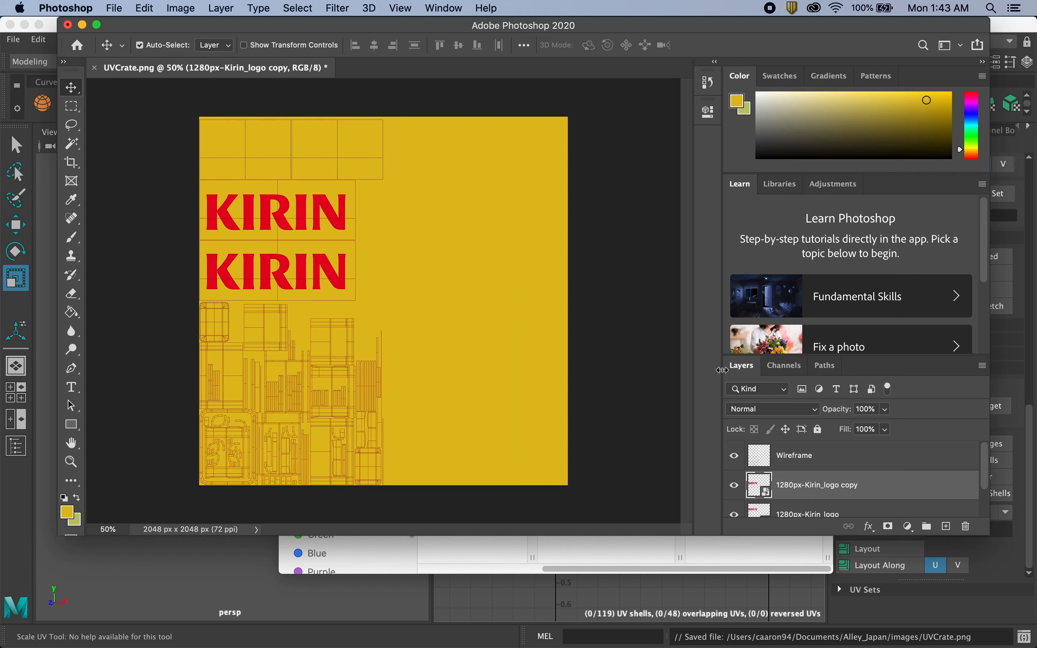
Step: Place LogoGold from the Logos folder, scaled to about 61% and centred on the right-hand shell in the top row
{"action": "left_click", "coordinate": [690, 572]}
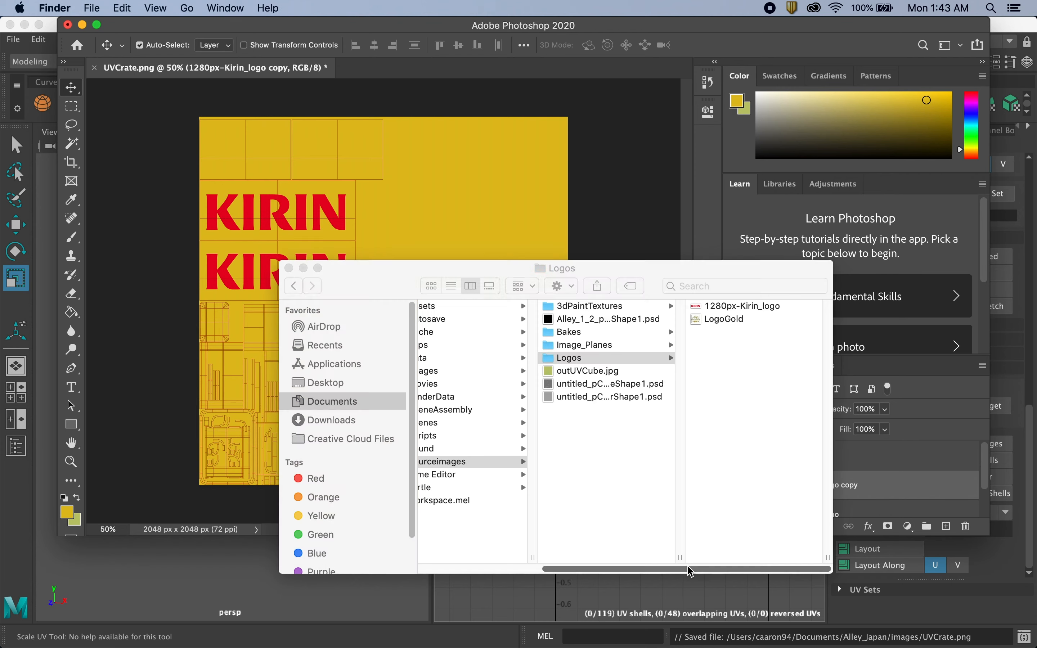
{"action": "left_click_drag", "start_coordinate": [730, 318], "coordinate": [363, 154]}
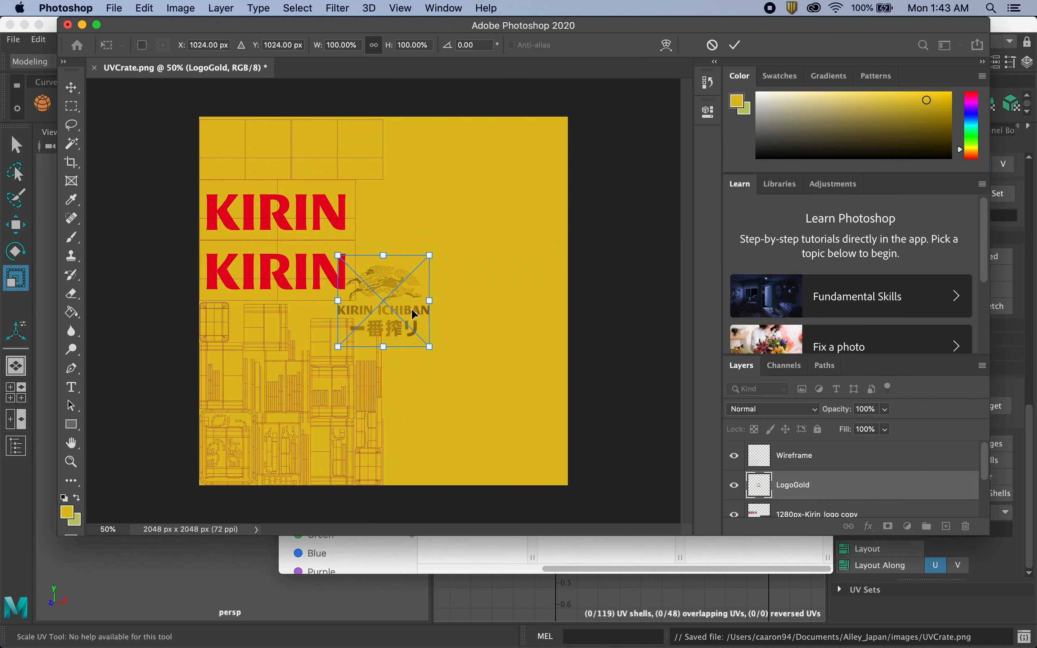
{"action": "left_click_drag", "start_coordinate": [412, 310], "coordinate": [346, 163]}
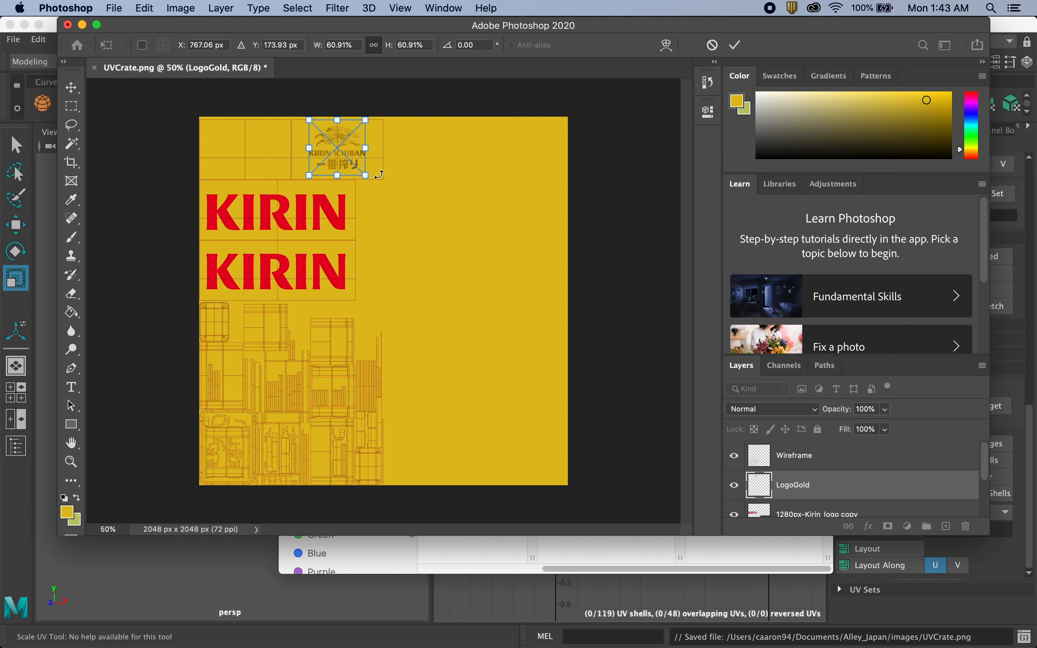
{"action": "key", "text": "Down"}
{"action": "key", "text": "Down"}
{"action": "key", "text": "Return"}
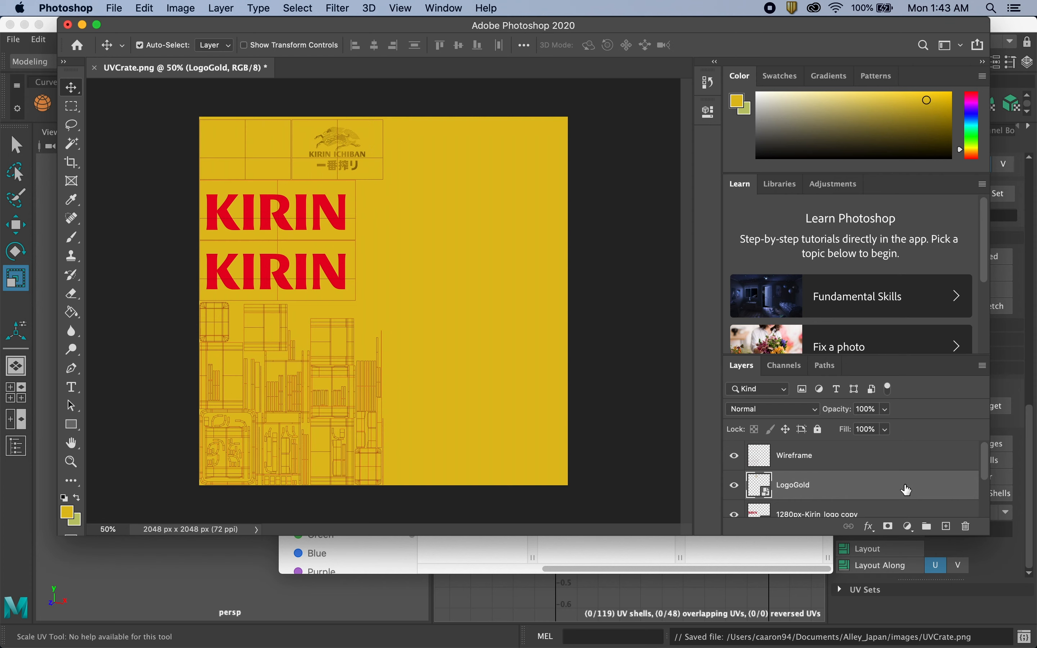
Step: Add a Color Overlay to the LogoGold layer using the red sampled from the KIRIN lettering
{"action": "double_click", "coordinate": [887, 491]}
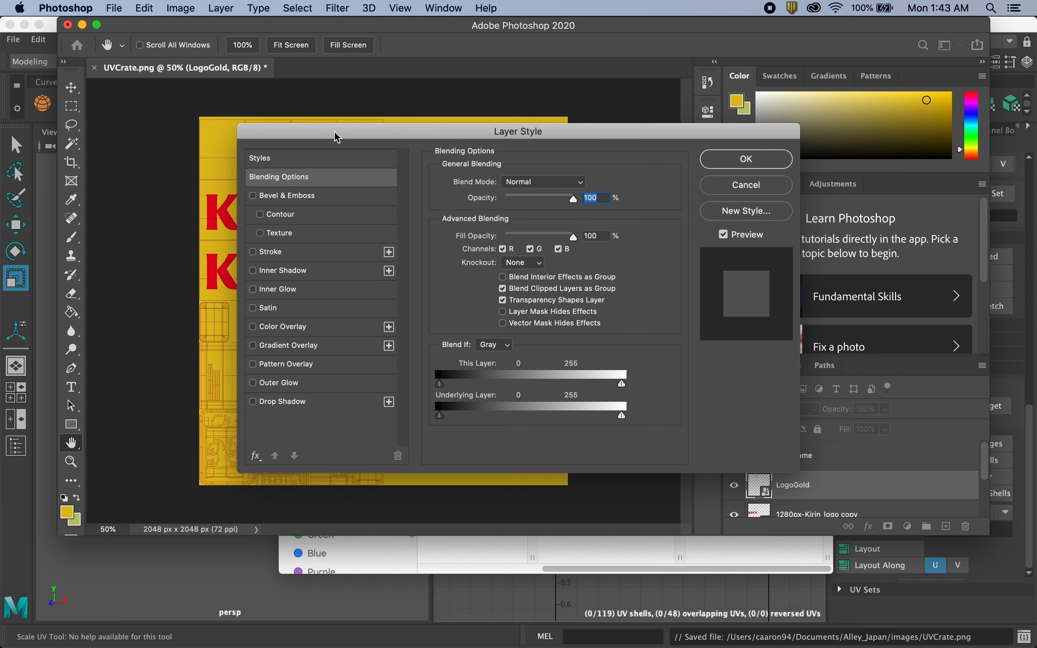
{"action": "left_click_drag", "start_coordinate": [338, 138], "coordinate": [562, 113]}
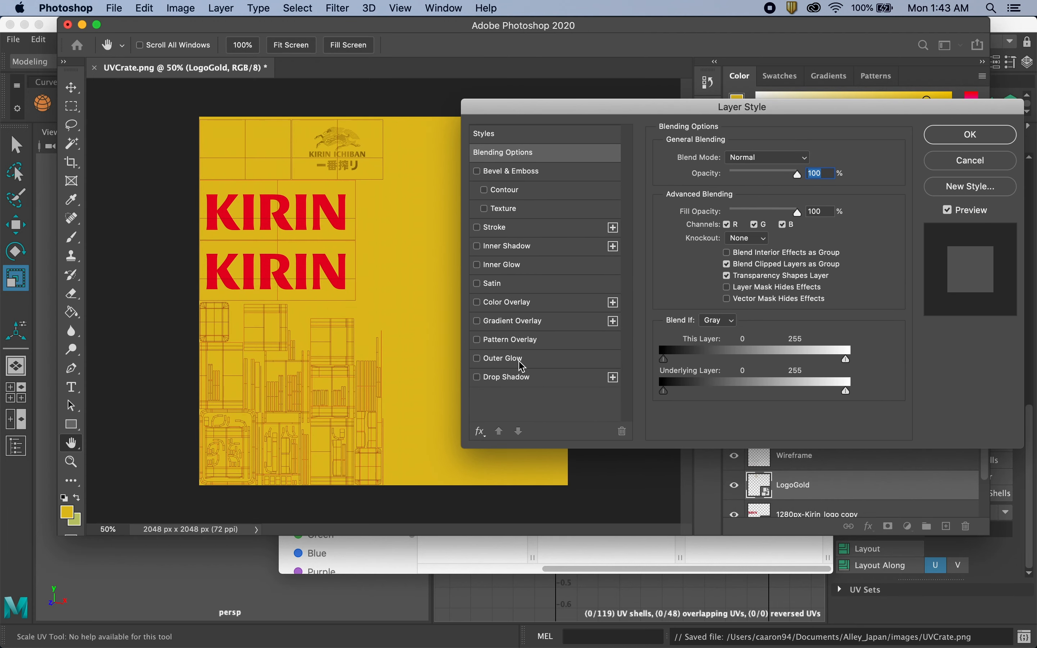
{"action": "left_click", "coordinate": [494, 305]}
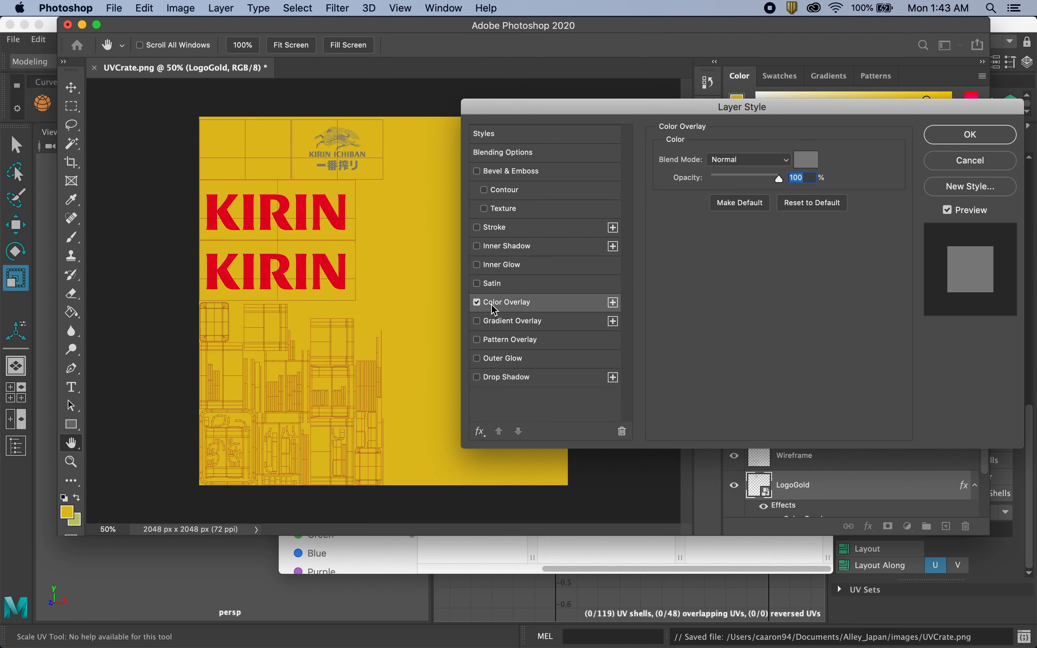
{"action": "left_click", "coordinate": [806, 161]}
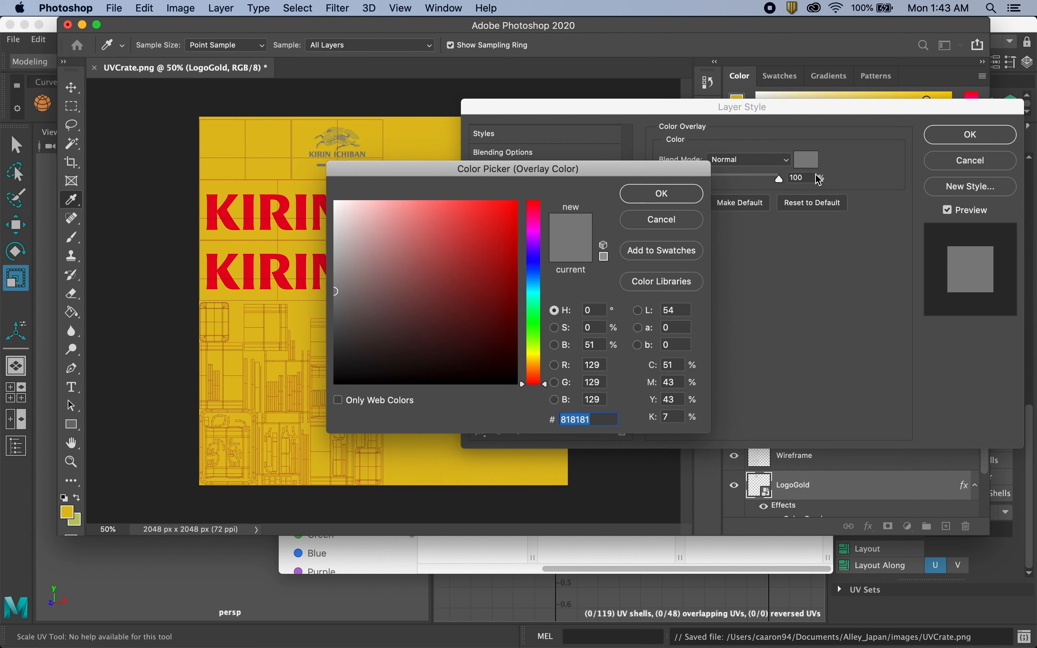
{"action": "left_click", "coordinate": [271, 203]}
{"action": "left_click", "coordinate": [638, 198]}
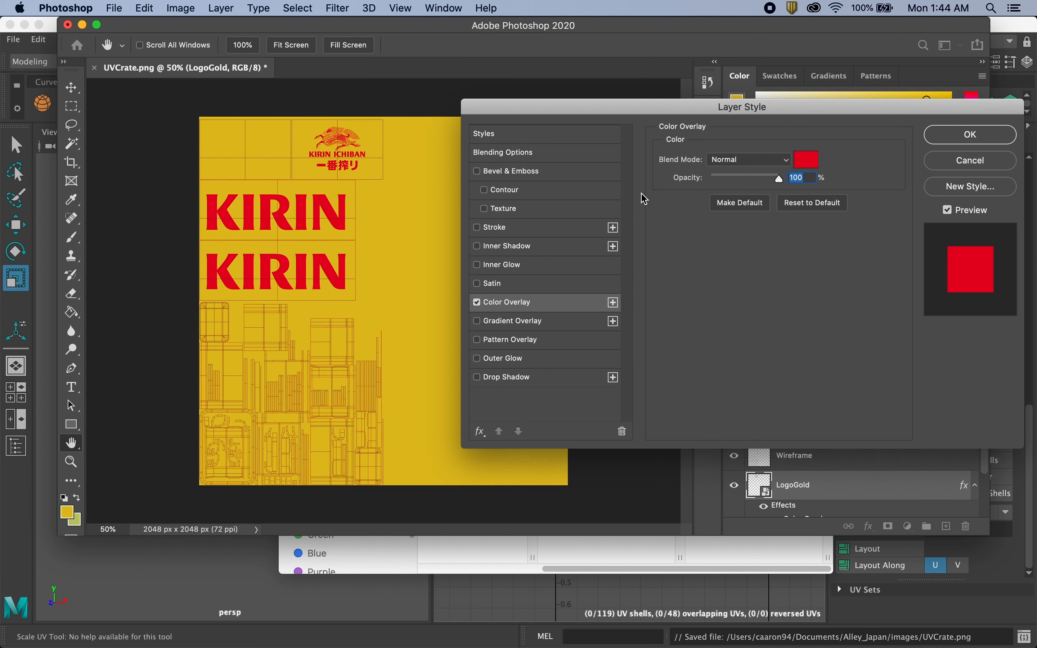
{"action": "left_click", "coordinate": [945, 137]}
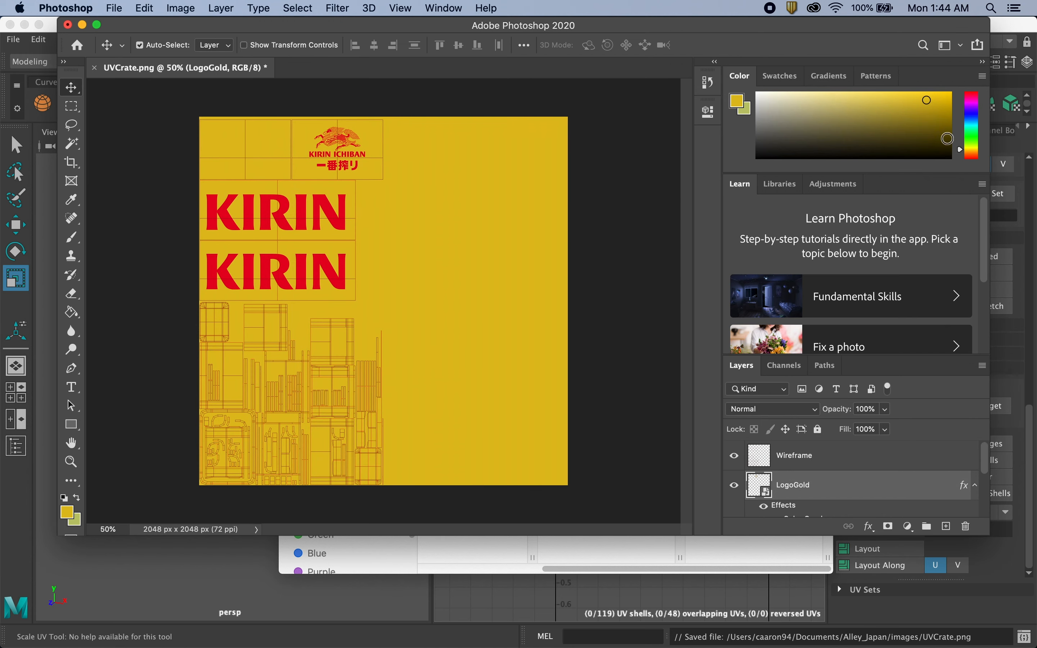
Step: Duplicate the LogoGold layer, keeping the name LogoGold copy
{"action": "right_click", "coordinate": [879, 489]}
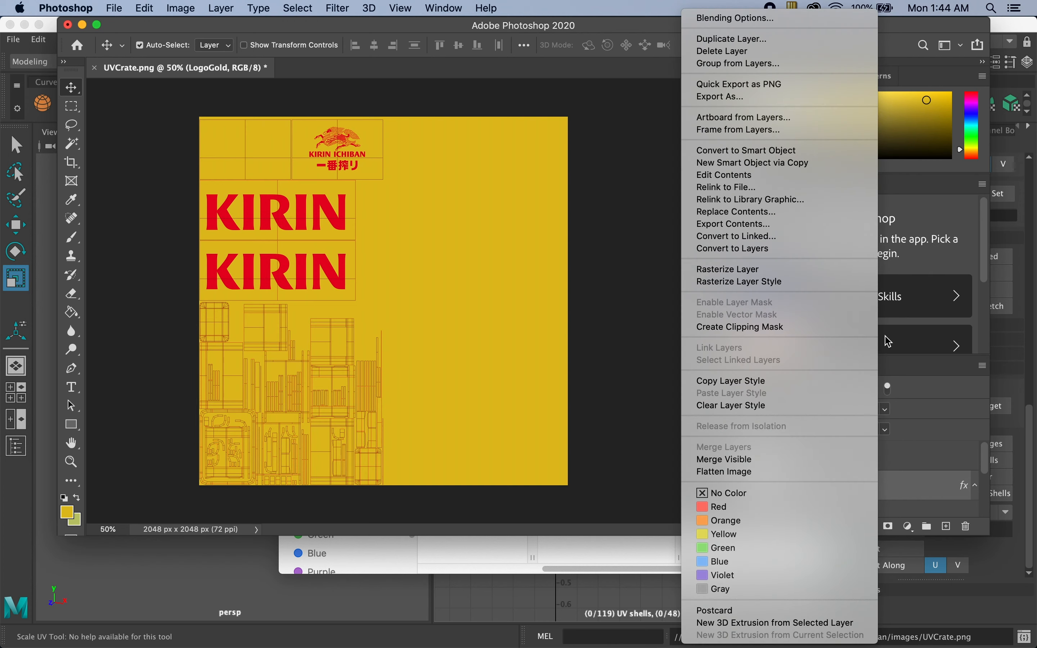
{"action": "left_click", "coordinate": [784, 43]}
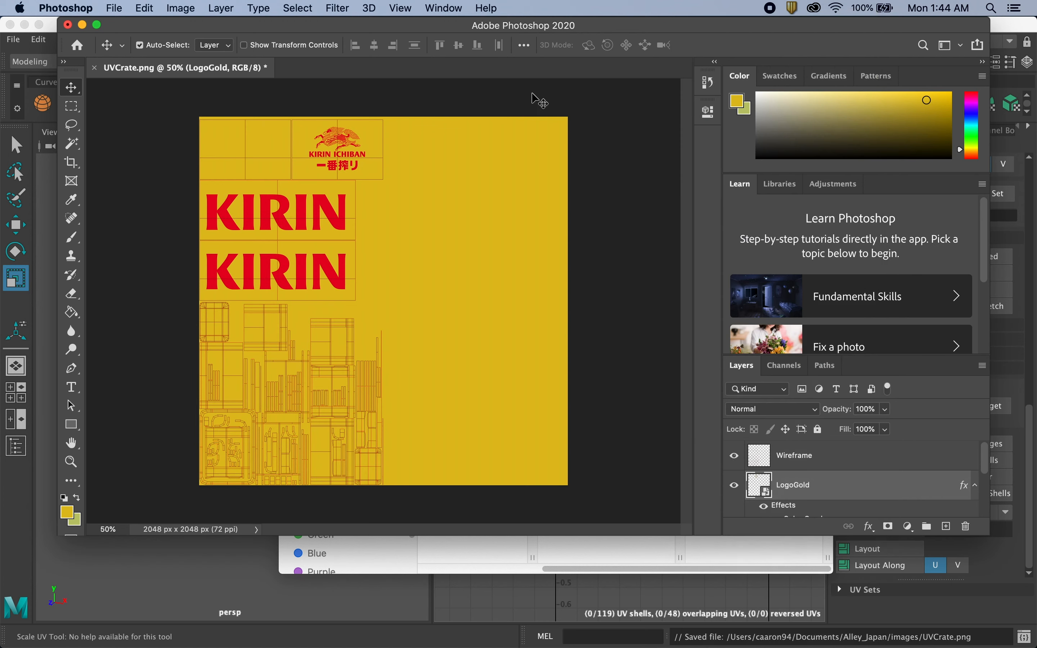
{"action": "left_click", "coordinate": [660, 290]}
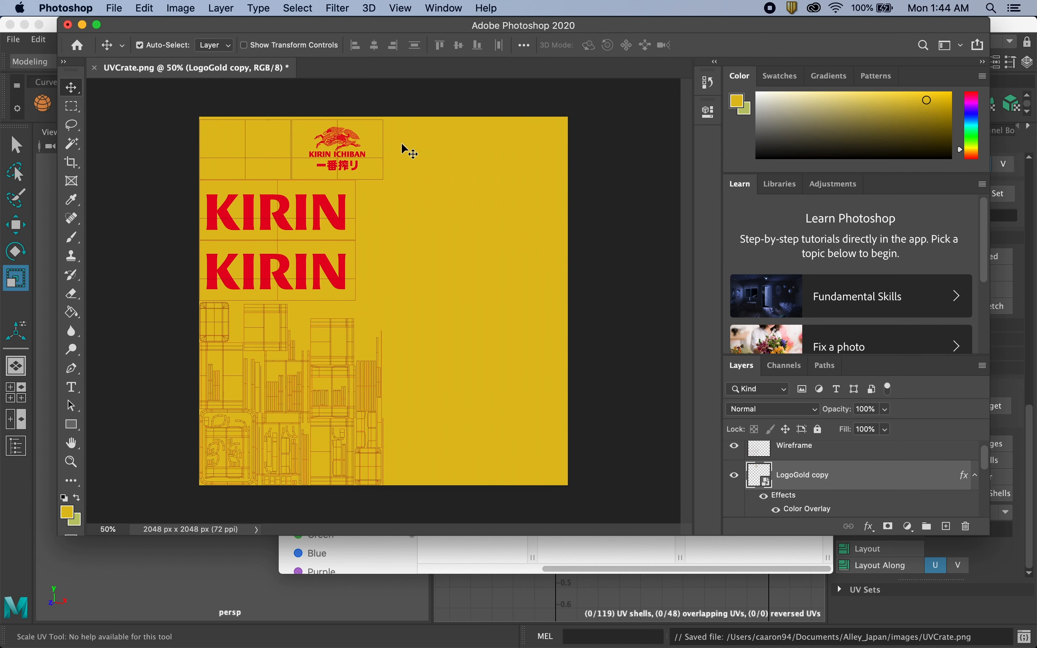
{"action": "left_click", "coordinate": [346, 142]}
{"action": "left_click_drag", "start_coordinate": [346, 143], "coordinate": [320, 142]}
{"action": "key", "text": "super+z"}
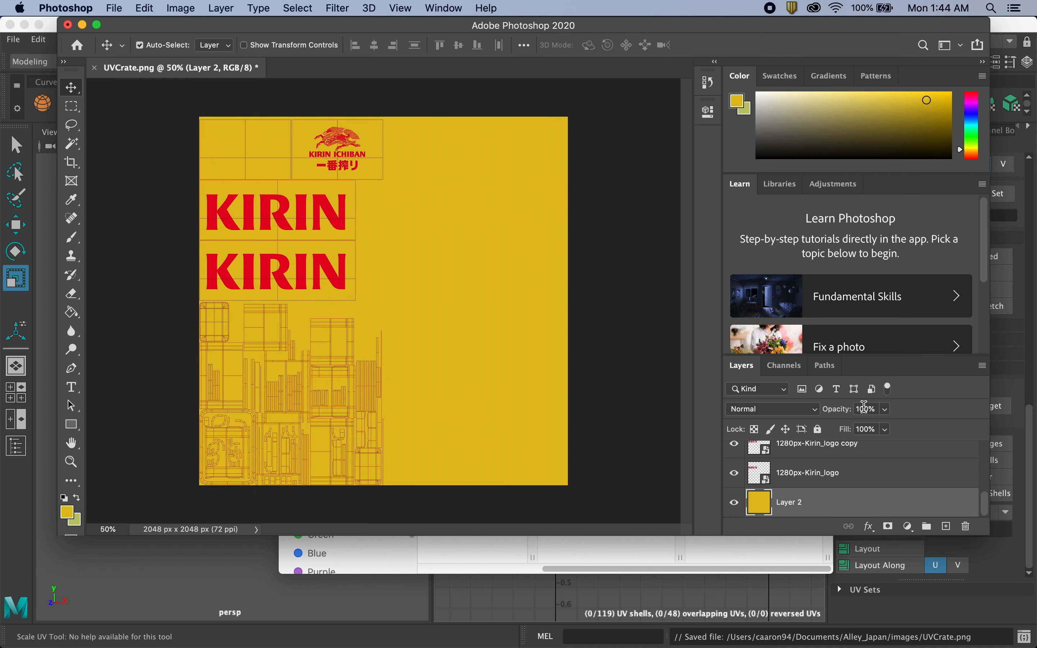
Step: Fully lock the yellow Layer 2 and the Wireframe layer so neither can be moved
{"action": "left_click", "coordinate": [819, 429]}
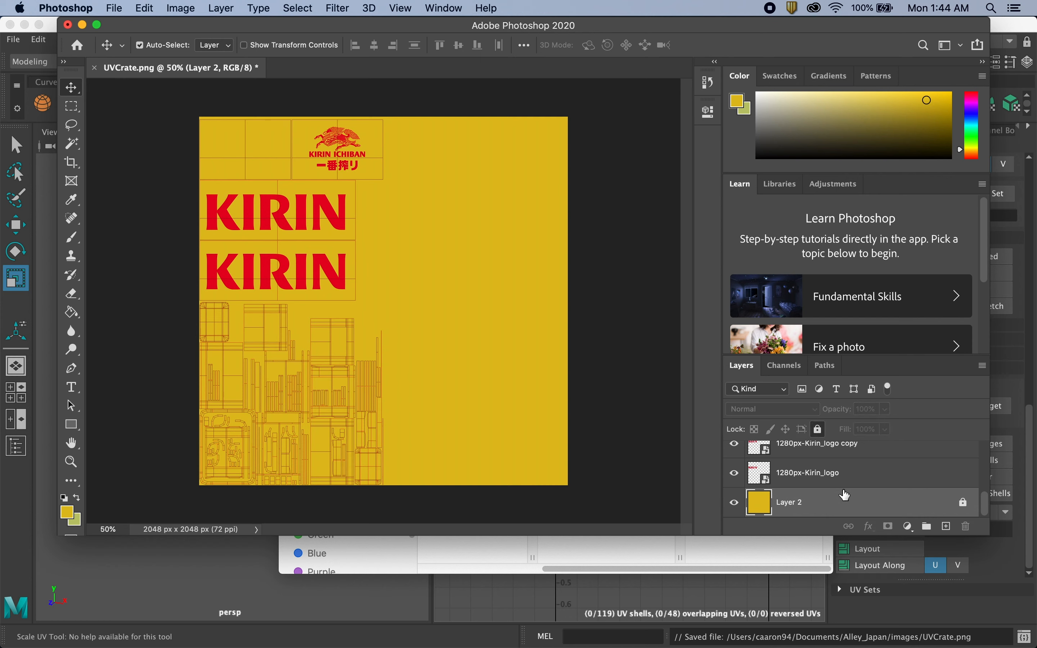
{"action": "left_click", "coordinate": [347, 142]}
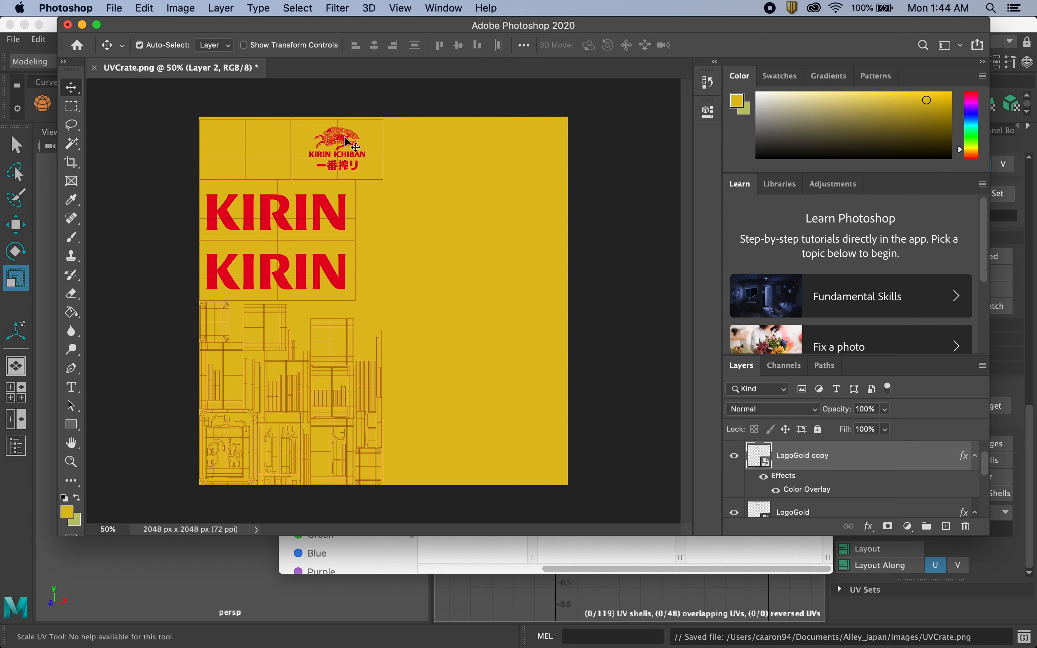
{"action": "left_click_drag", "start_coordinate": [347, 144], "coordinate": [355, 139]}
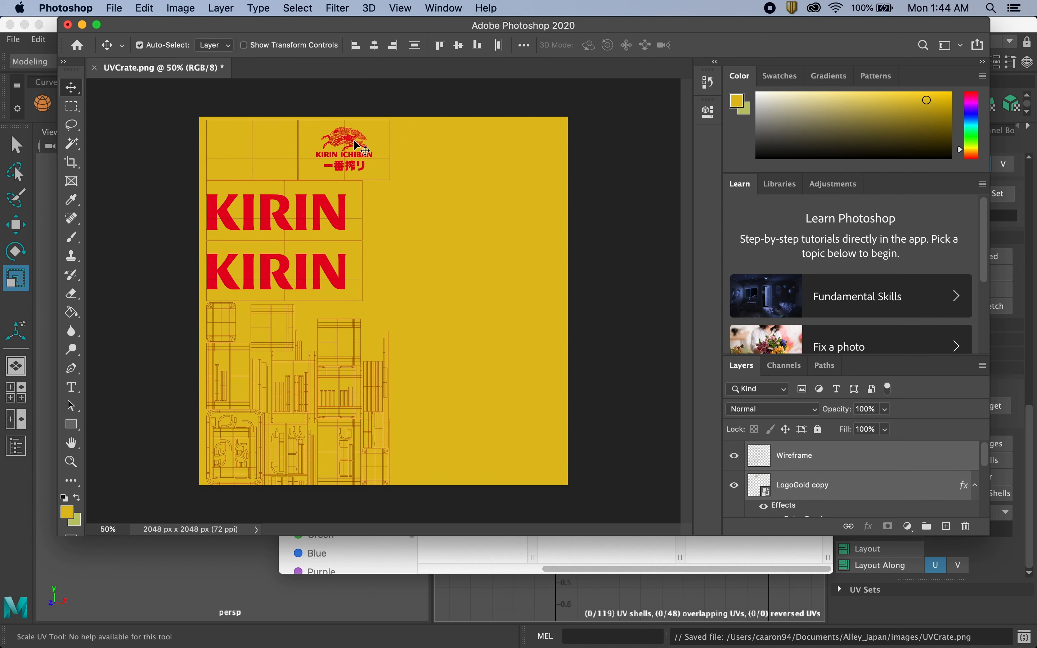
{"action": "key", "text": "super+z"}
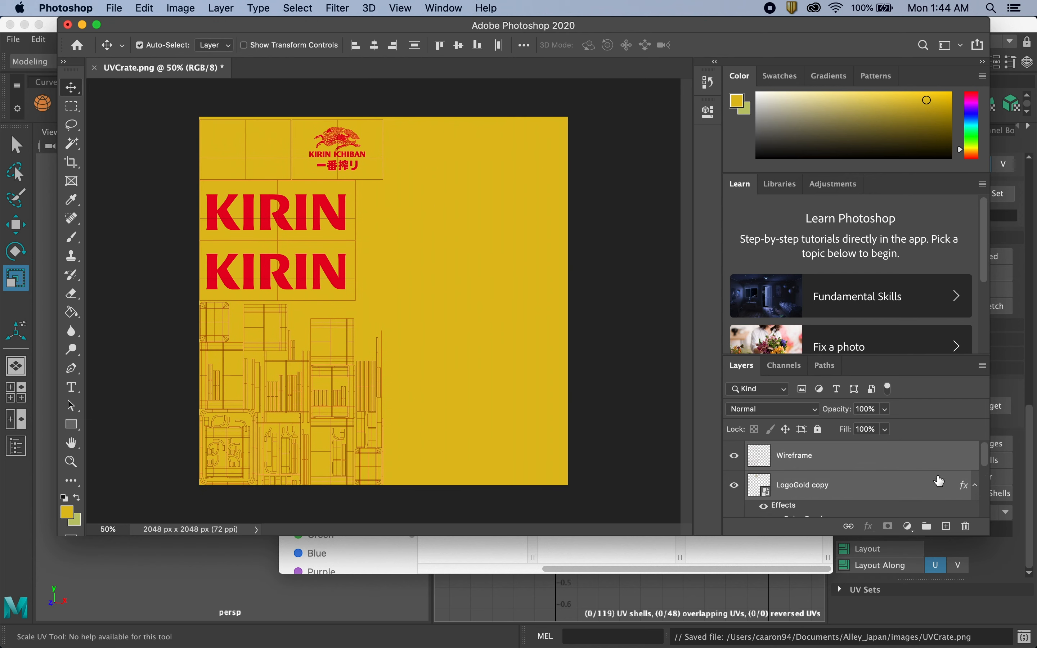
{"action": "left_click", "coordinate": [932, 468]}
{"action": "left_click", "coordinate": [818, 430]}
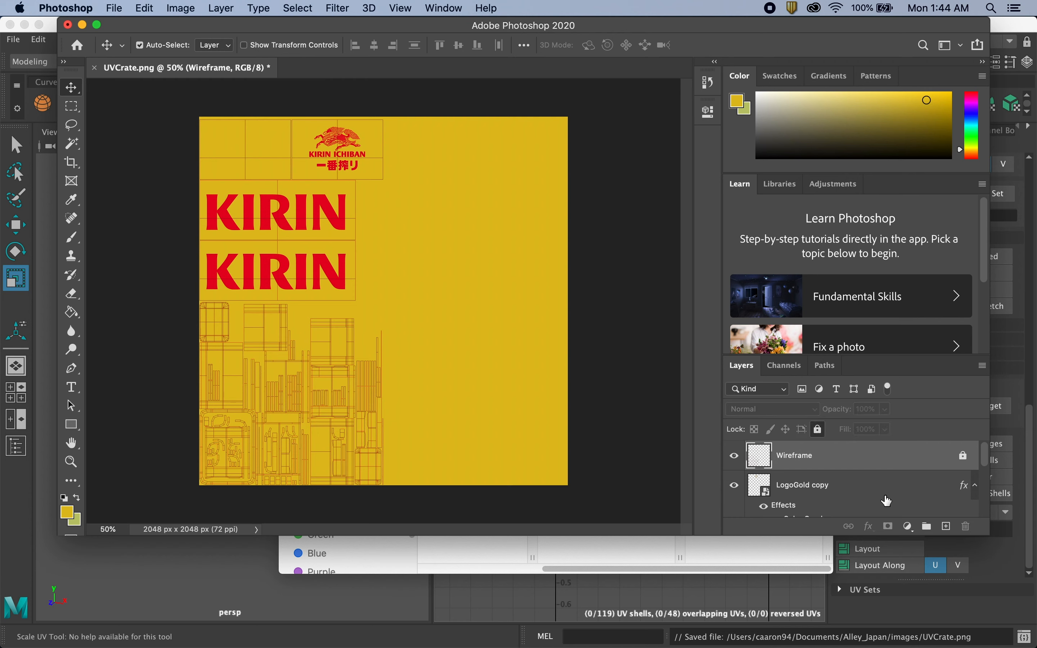
{"action": "left_click", "coordinate": [884, 493]}
{"action": "mouse_move", "coordinate": [342, 145]}
{"action": "left_mouse_down"}
{"action": "mouse_move", "coordinate": [327, 143]}
{"action": "mouse_move", "coordinate": [361, 140]}
{"action": "mouse_move", "coordinate": [347, 140]}
{"action": "left_mouse_up"}
{"action": "key", "text": "super+z"}
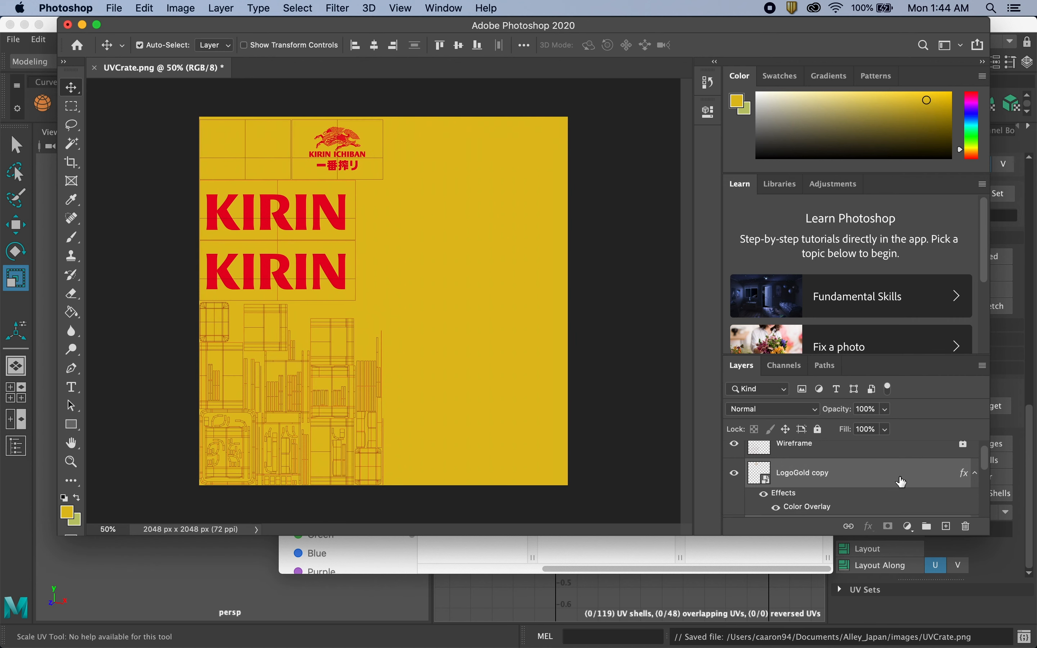
Step: Move only the LogoGold copy layer onto the left-hand shell in the top row and nudge it left until it is centred
{"action": "scroll", "coordinate": [901, 480], "scroll_direction": "down", "scroll_amount": 2}
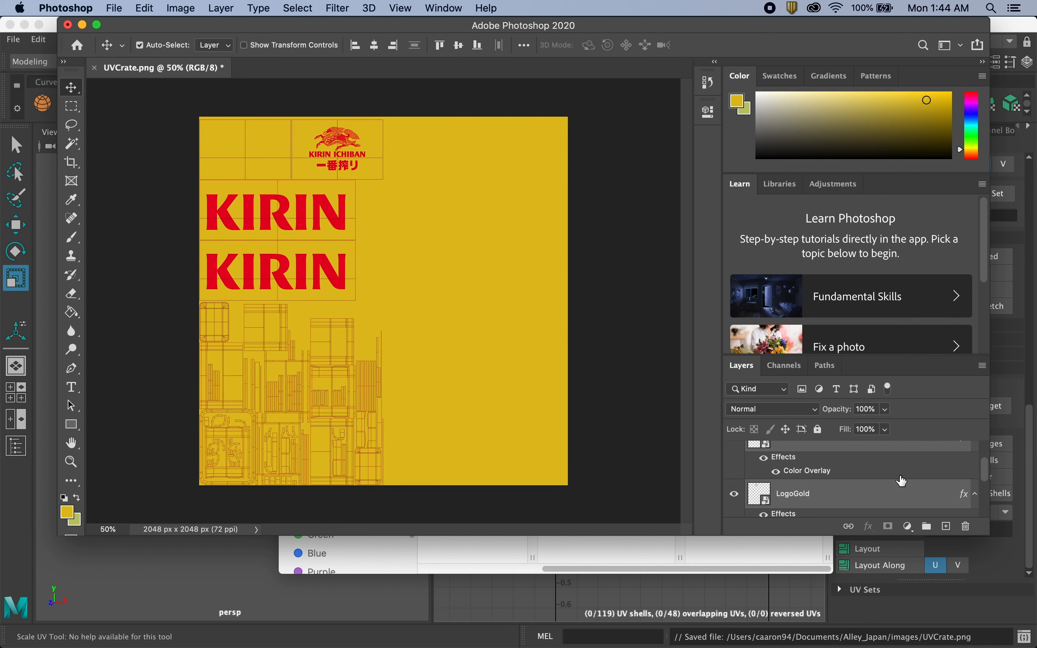
{"action": "left_click", "coordinate": [881, 448]}
{"action": "left_click_drag", "start_coordinate": [344, 137], "coordinate": [253, 139]}
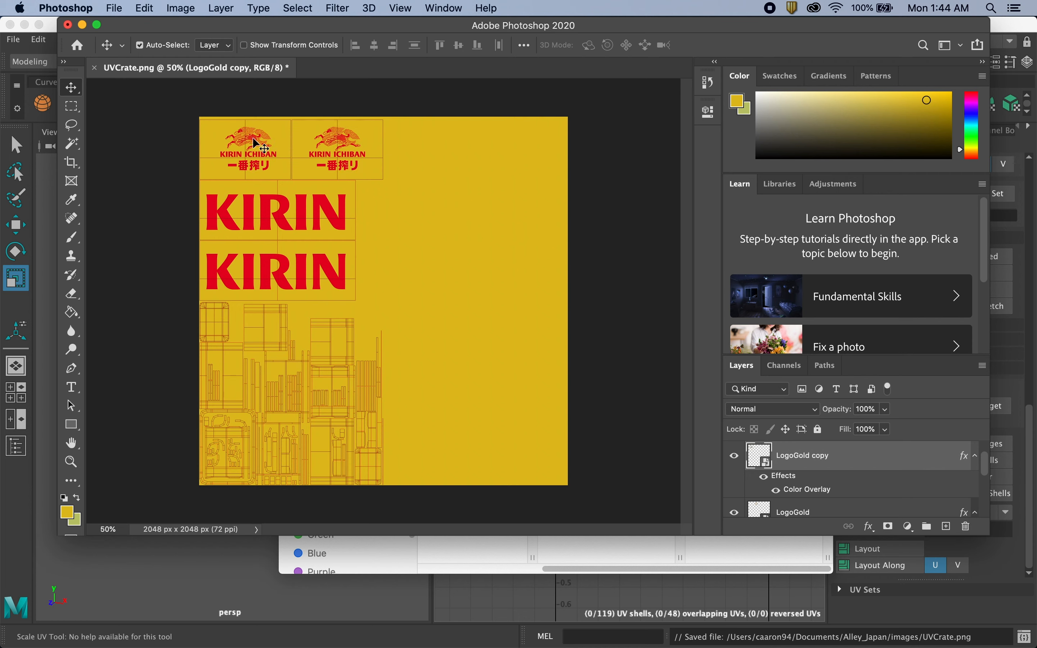
{"action": "key", "text": "Left"}
{"action": "key", "text": "Left"}
{"action": "key", "text": "Left"}
{"action": "key", "text": "Left"}
{"action": "key", "text": "Left"}
{"action": "key", "text": "Left"}
{"action": "key", "text": "Left"}
{"action": "key", "text": "Left"}
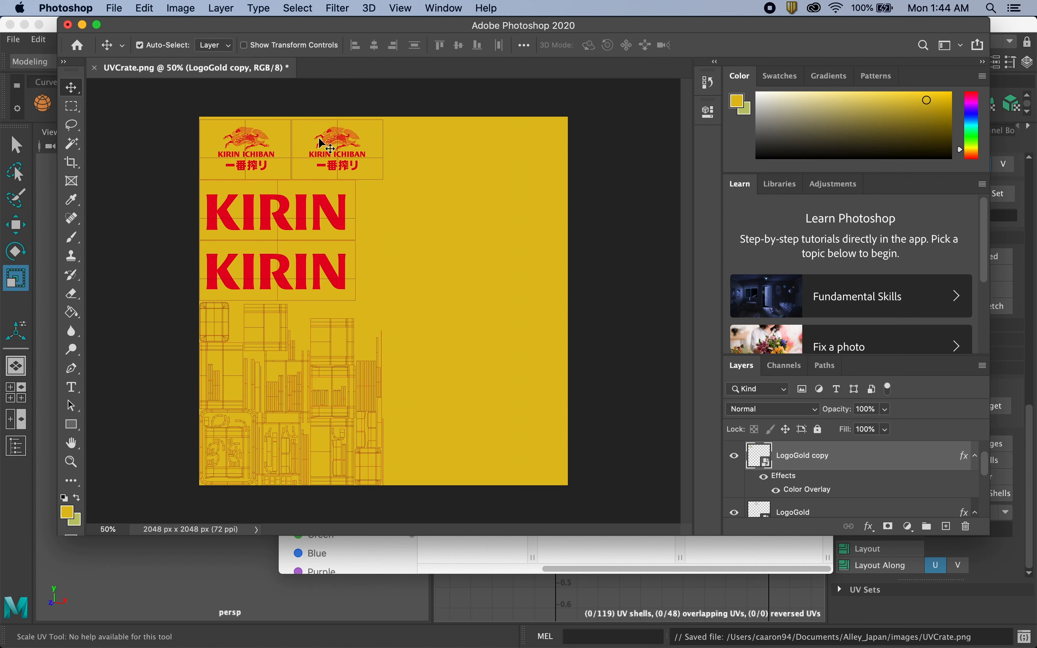
{"action": "key", "text": "Left"}
{"action": "key", "text": "Left"}
{"action": "key", "text": "Left"}
{"action": "key", "text": "Left"}
{"action": "key", "text": "Left"}
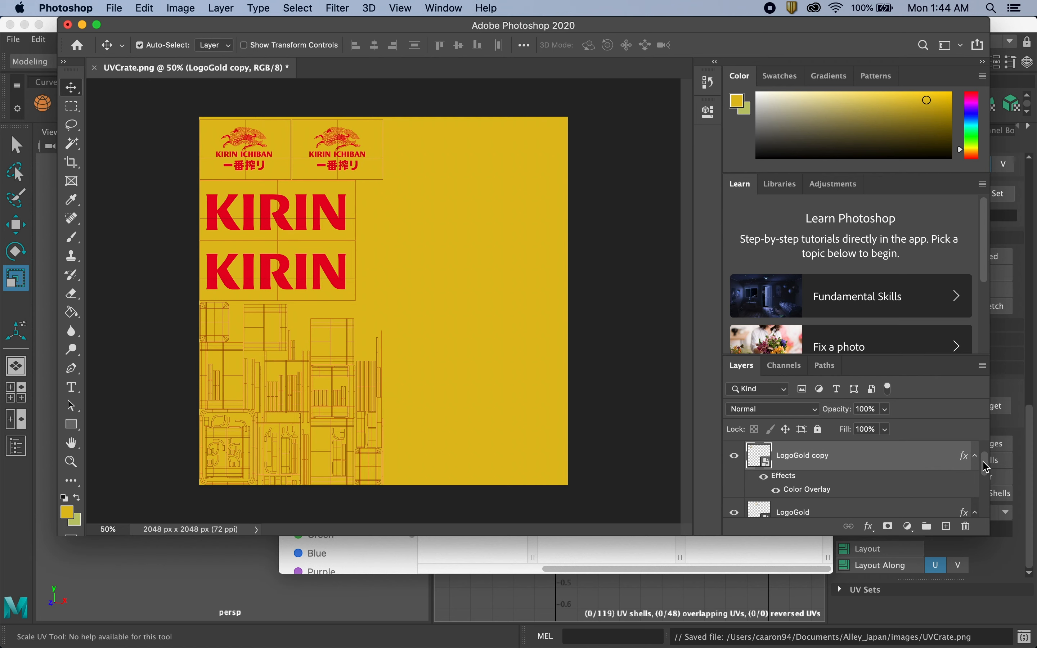
Step: Hide the Wireframe layer and start saving the crate texture without the UV lines
{"action": "left_click_drag", "start_coordinate": [988, 466], "coordinate": [986, 453]}
{"action": "left_click", "coordinate": [735, 457]}
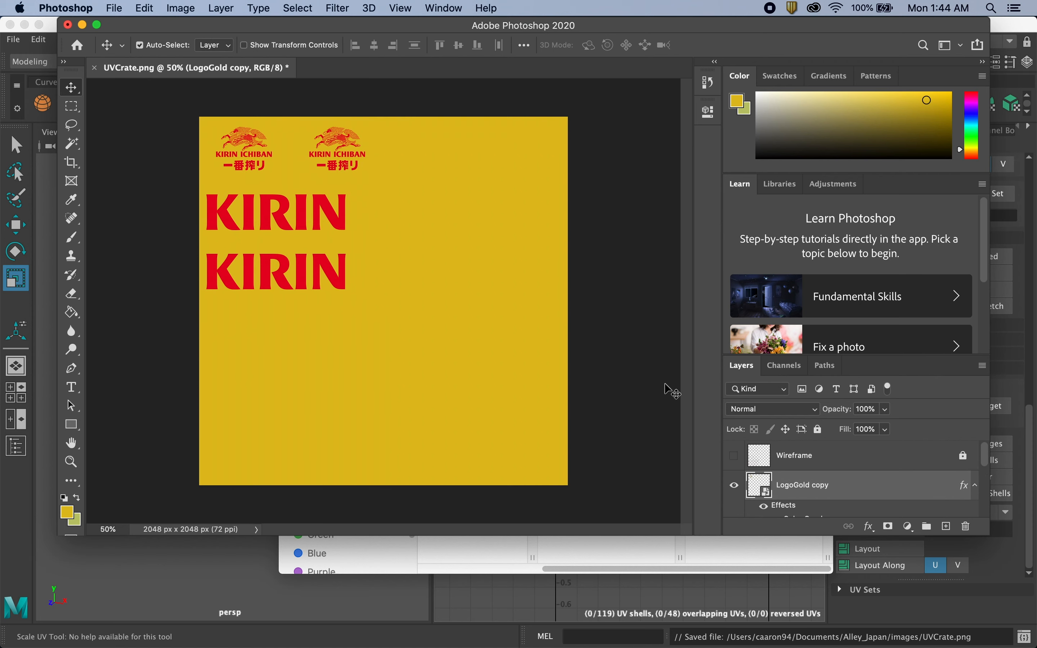
{"action": "left_click", "coordinate": [111, 11]}
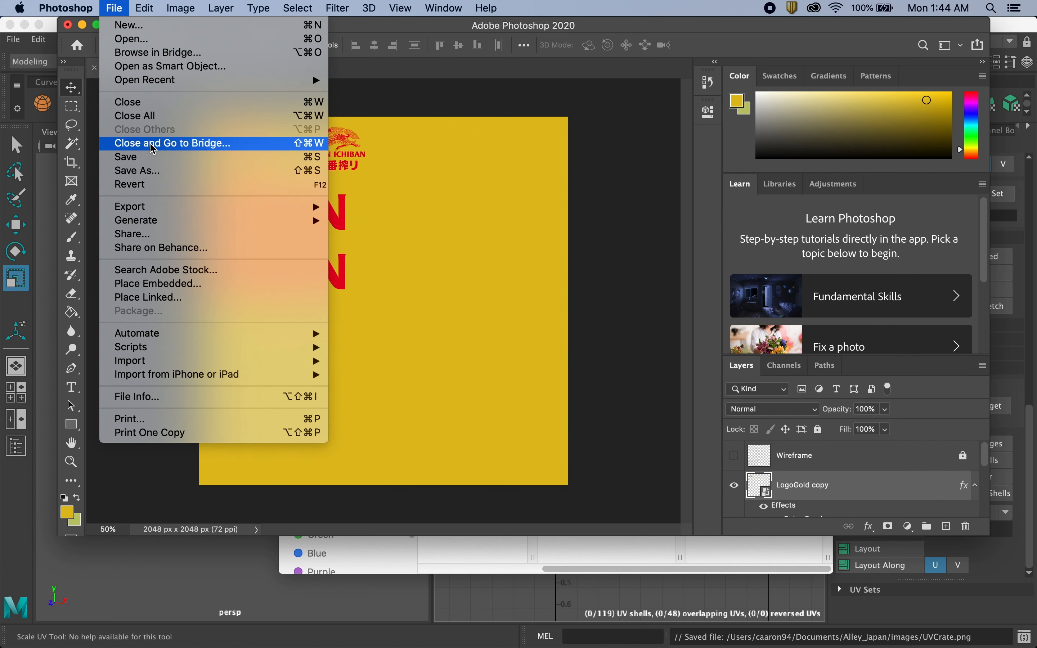